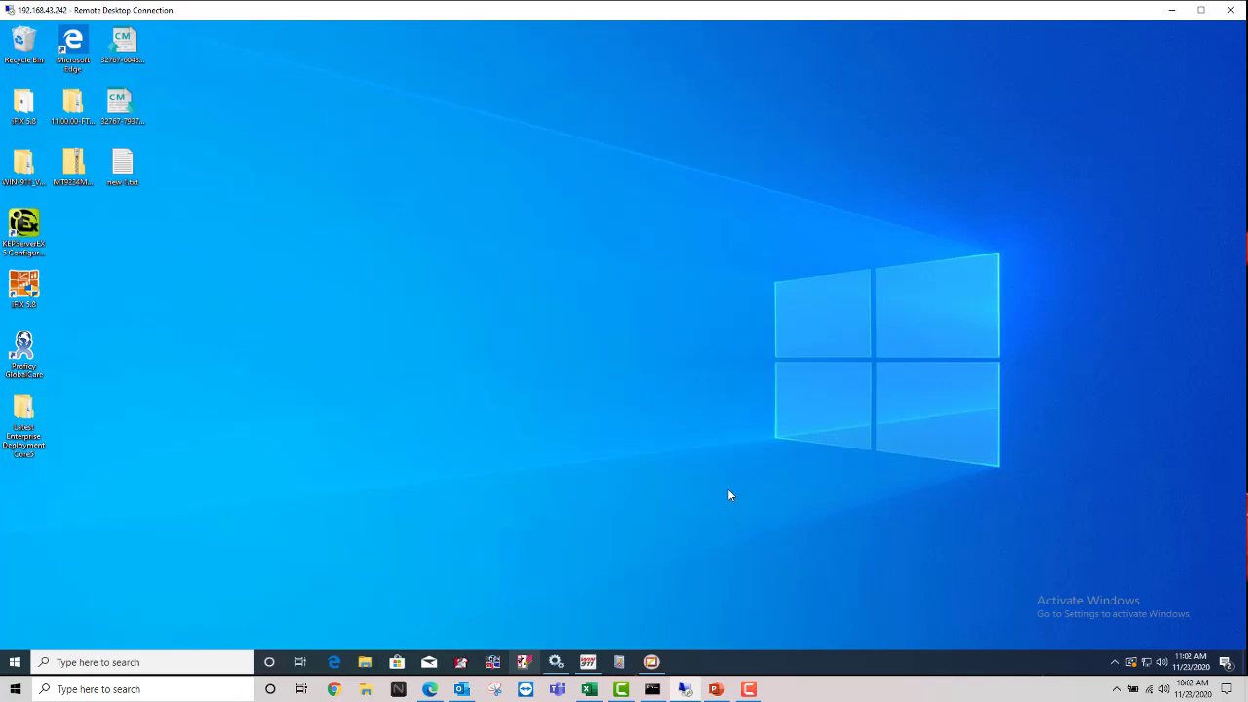
Step: Launch WIN-911 Workspace and open the FactoryTalk page under Alarm Sources
{"action": "left_click", "coordinate": [586, 663]}
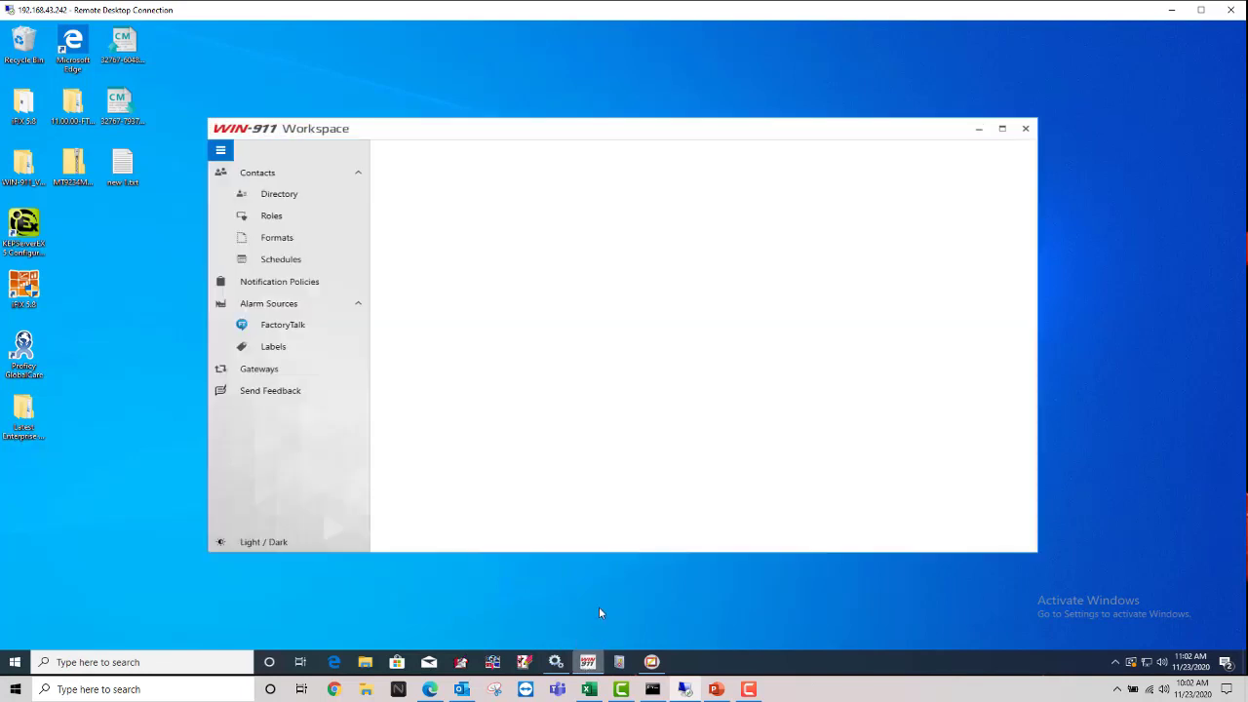
{"action": "left_click", "coordinate": [358, 305]}
{"action": "left_click", "coordinate": [357, 173]}
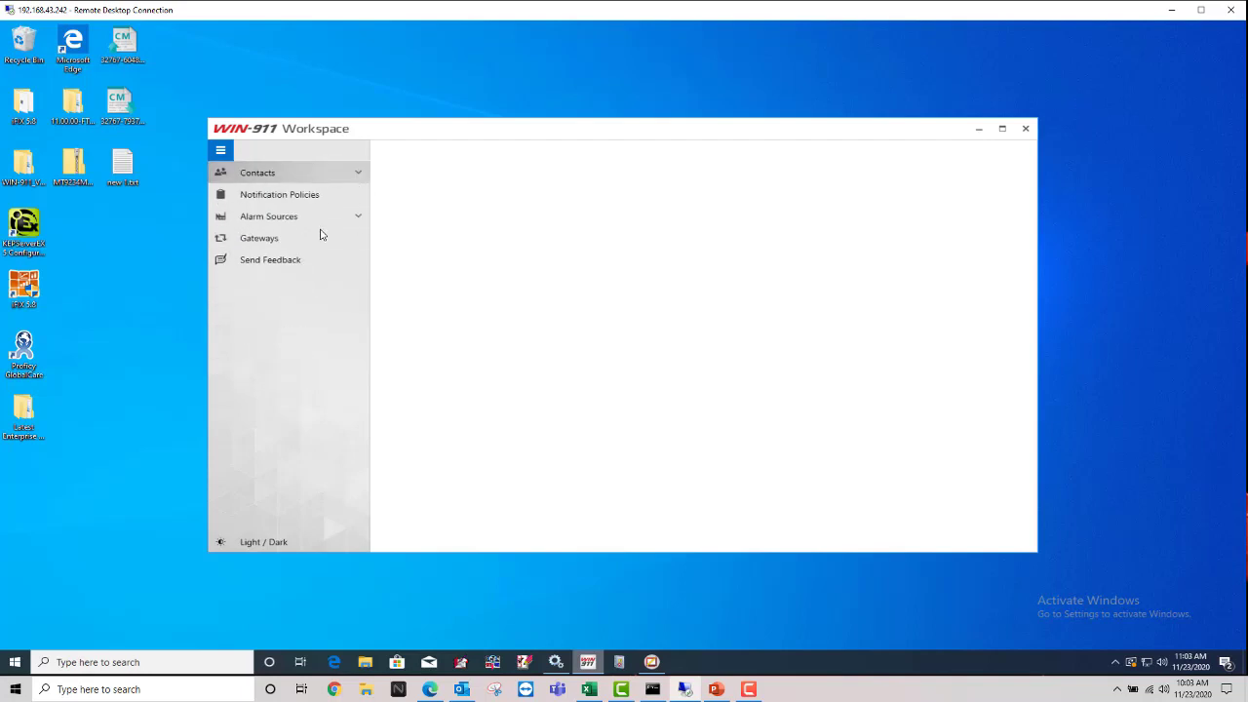
{"action": "left_click", "coordinate": [220, 152]}
{"action": "left_click", "coordinate": [220, 151]}
{"action": "left_click", "coordinate": [272, 220]}
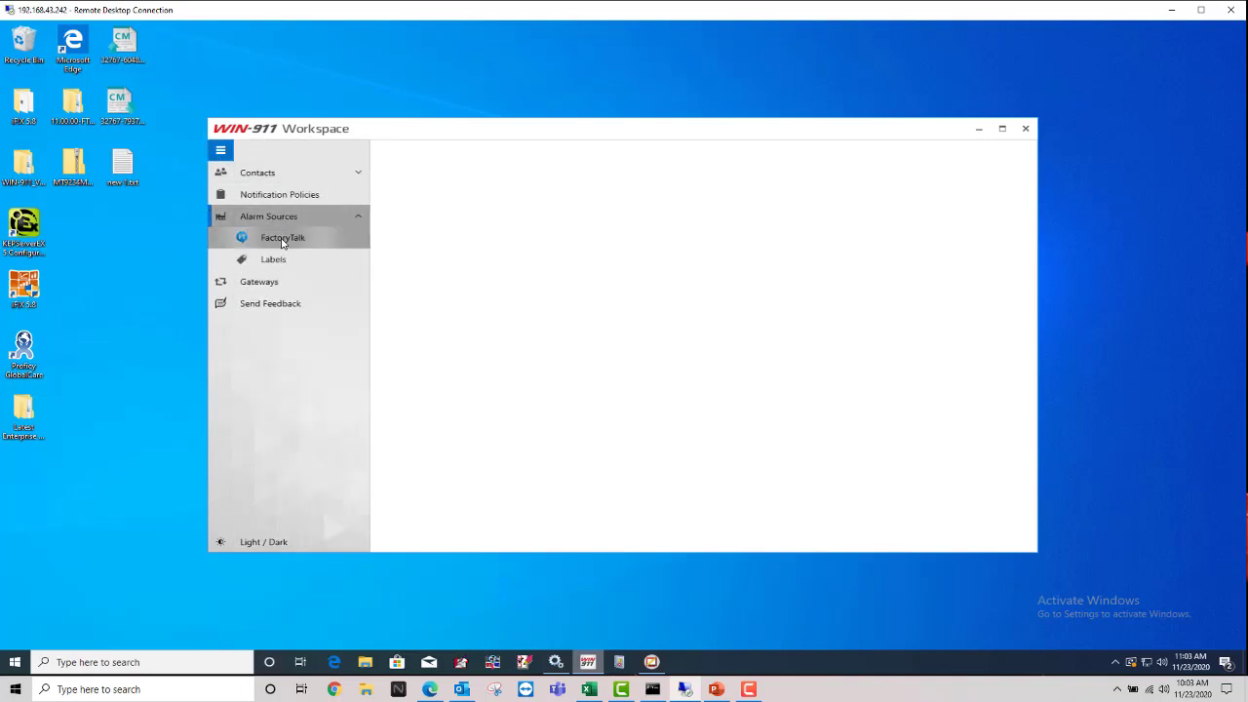
{"action": "left_click", "coordinate": [283, 240]}
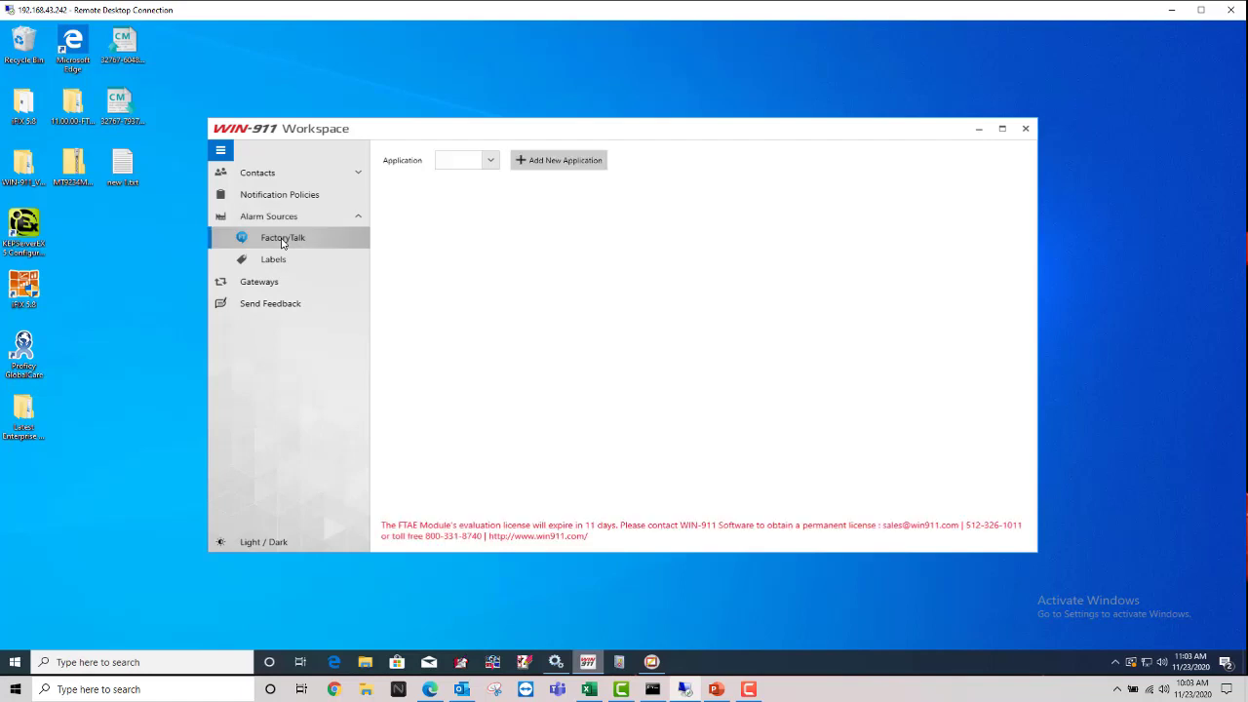
Step: Add a new FactoryTalk application named 'My FTAE app' of Network type
{"action": "left_click", "coordinate": [559, 164]}
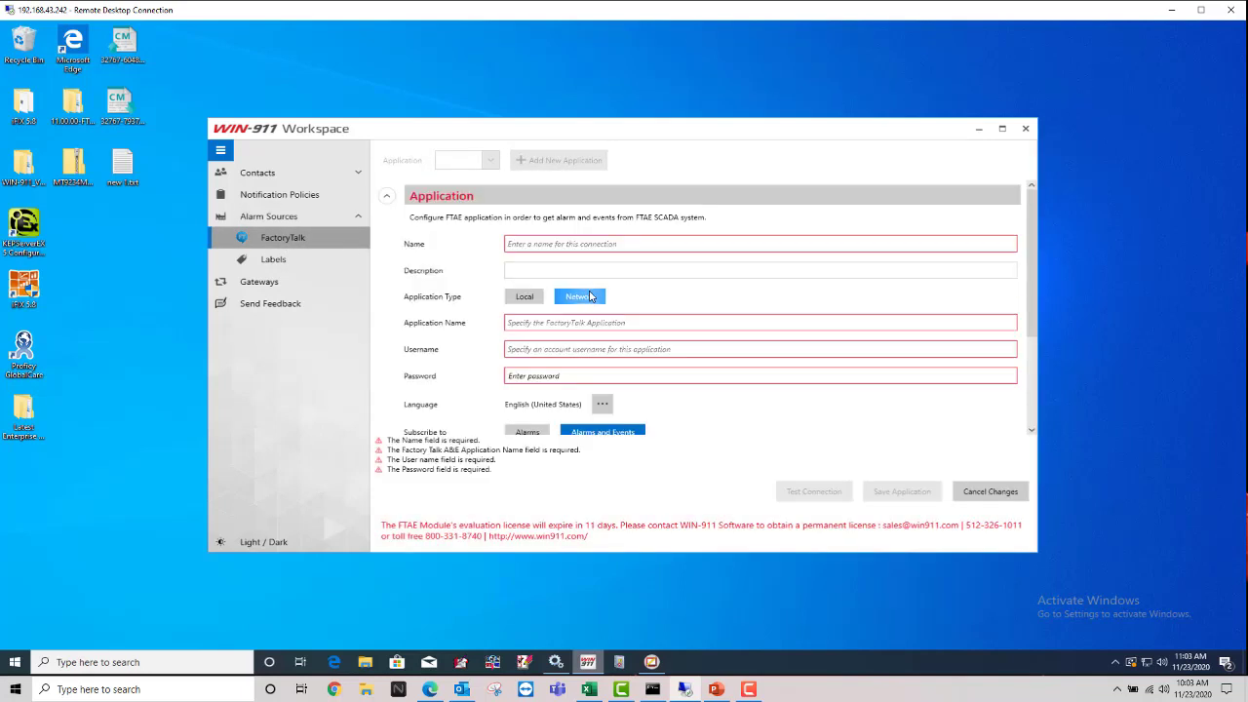
{"action": "left_click", "coordinate": [582, 243]}
{"action": "type", "text": "My"}
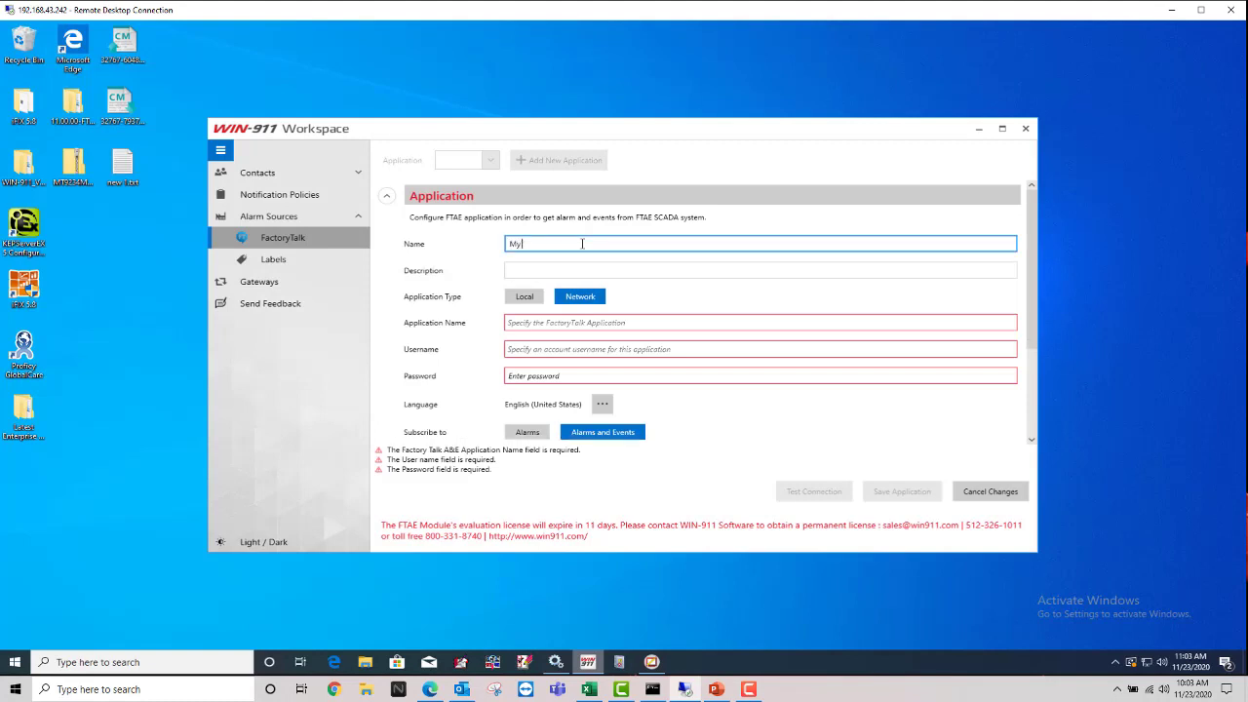
{"action": "type", "text": " FTAE app"}
{"action": "left_click_drag", "start_coordinate": [601, 132], "coordinate": [642, 132]}
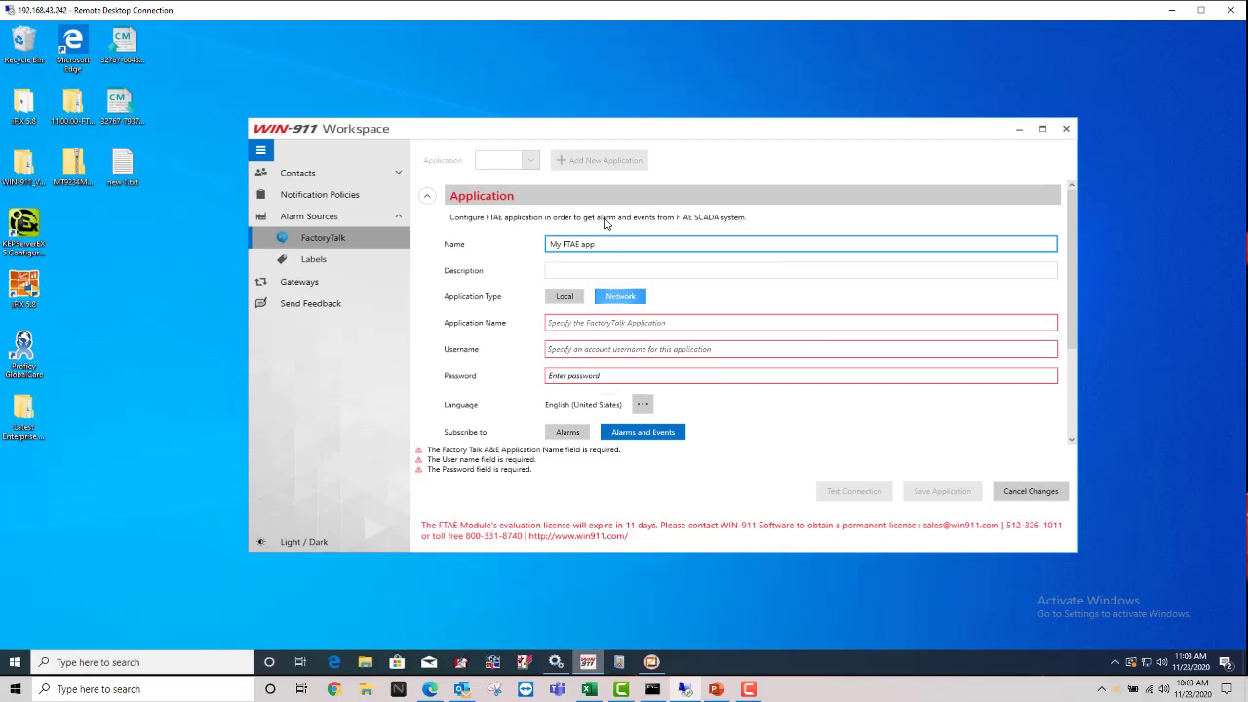
{"action": "left_click_drag", "start_coordinate": [625, 132], "coordinate": [681, 129]}
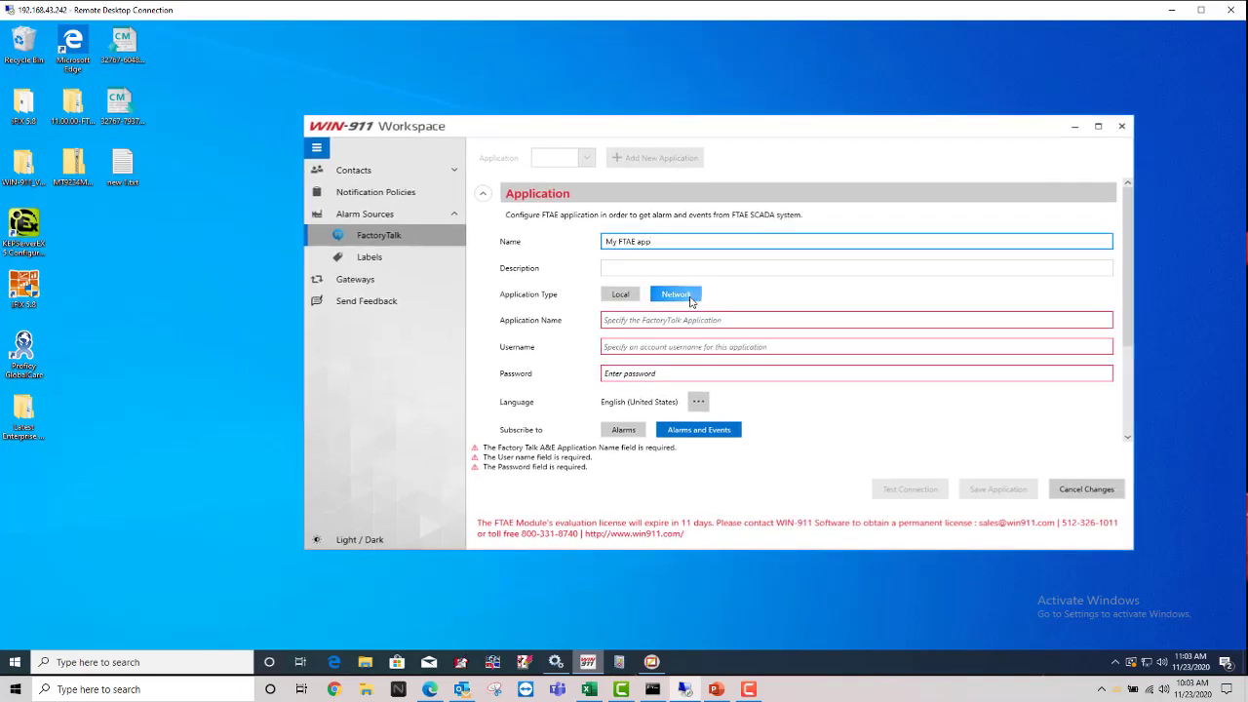
{"action": "mouse_move", "coordinate": [653, 663]}
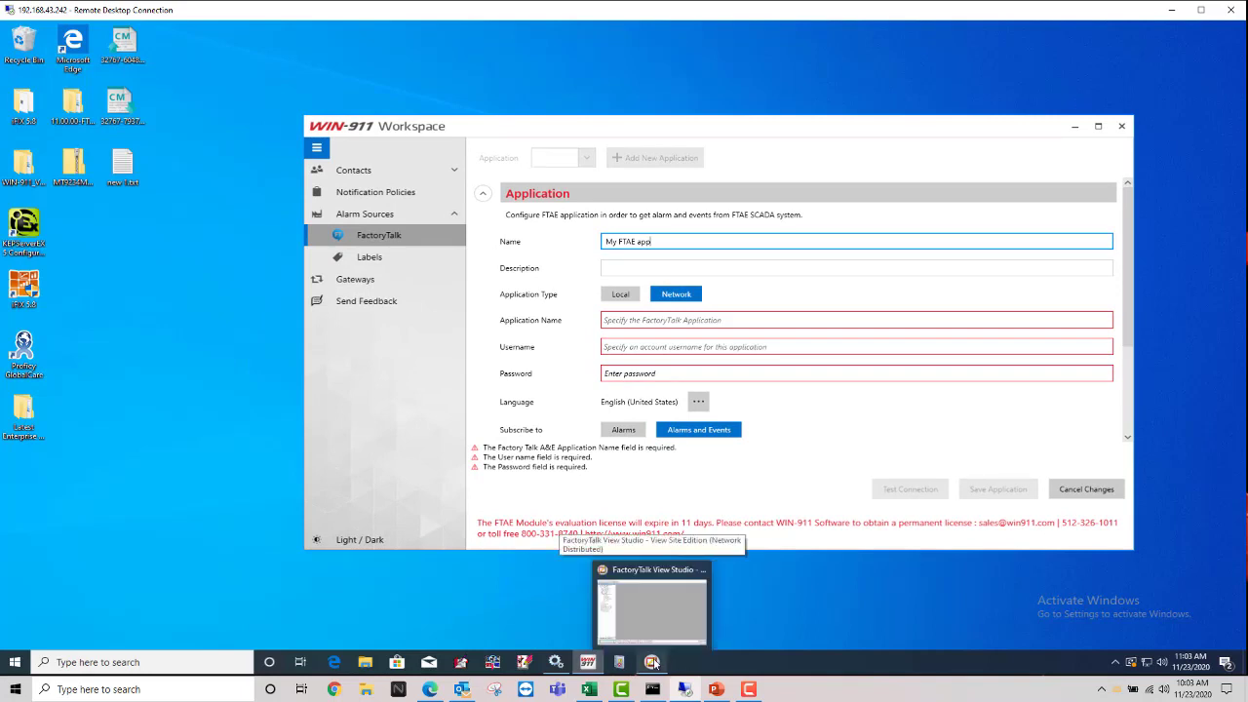
Step: Find the FTViewDemo application under Network (LOCALHOST) in FactoryTalk View Studio's Explorer tree
{"action": "left_click", "coordinate": [653, 663]}
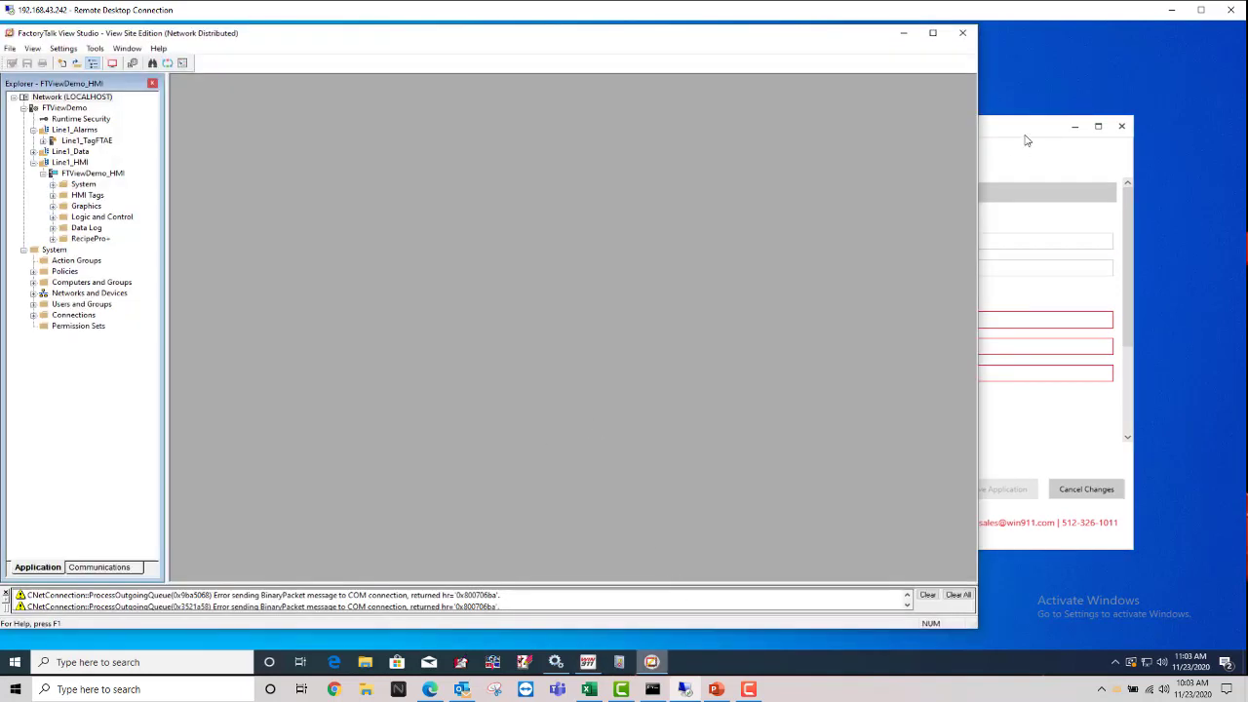
{"action": "left_click_drag", "start_coordinate": [1022, 131], "coordinate": [1056, 127]}
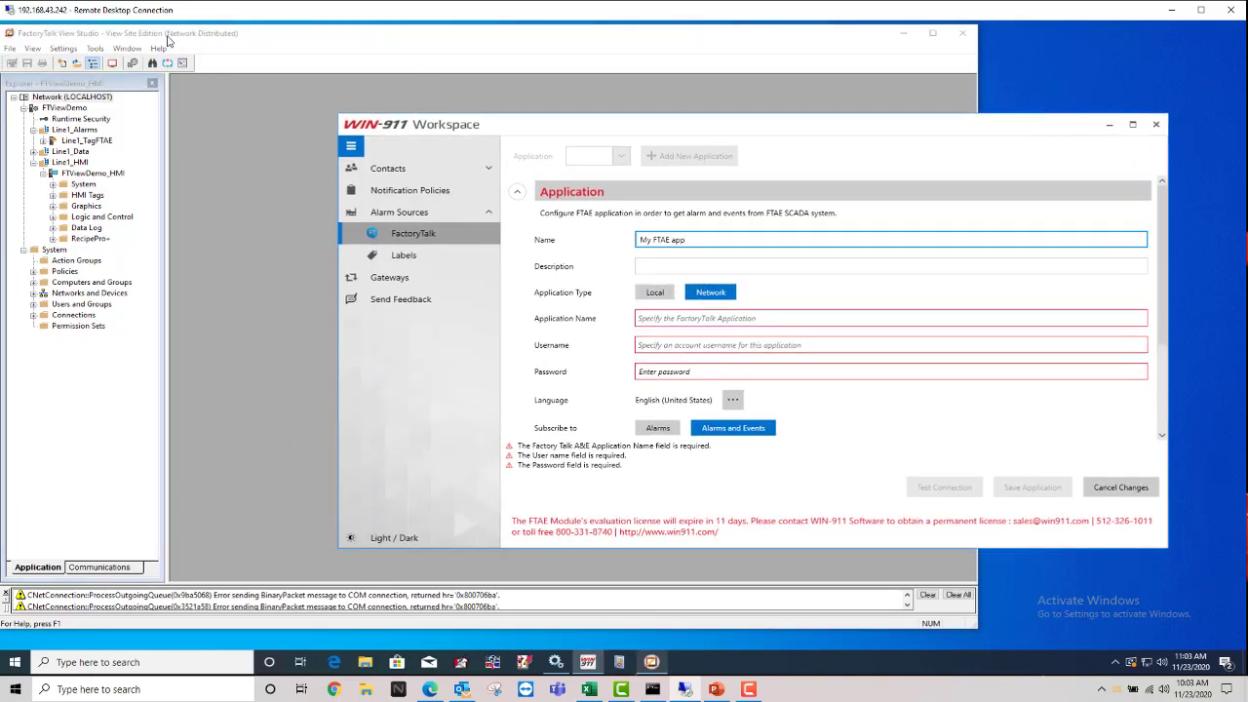
{"action": "left_click", "coordinate": [167, 71]}
{"action": "left_click", "coordinate": [43, 97]}
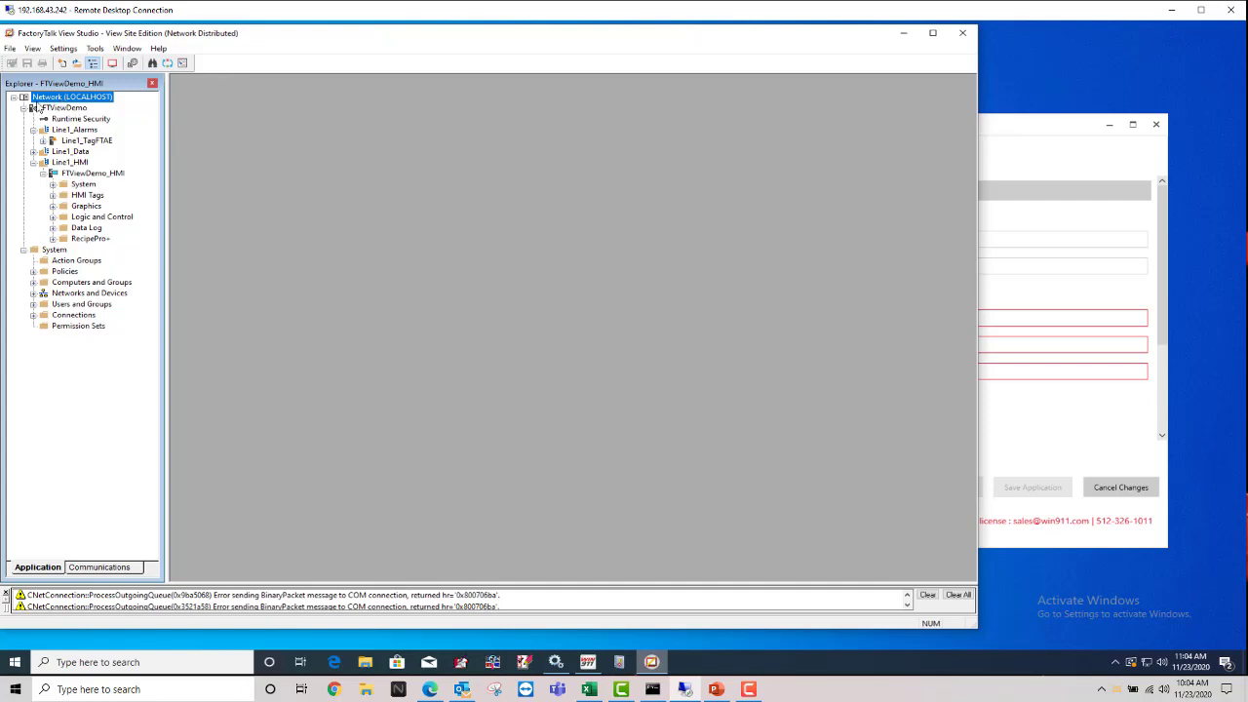
{"action": "left_click", "coordinate": [999, 131]}
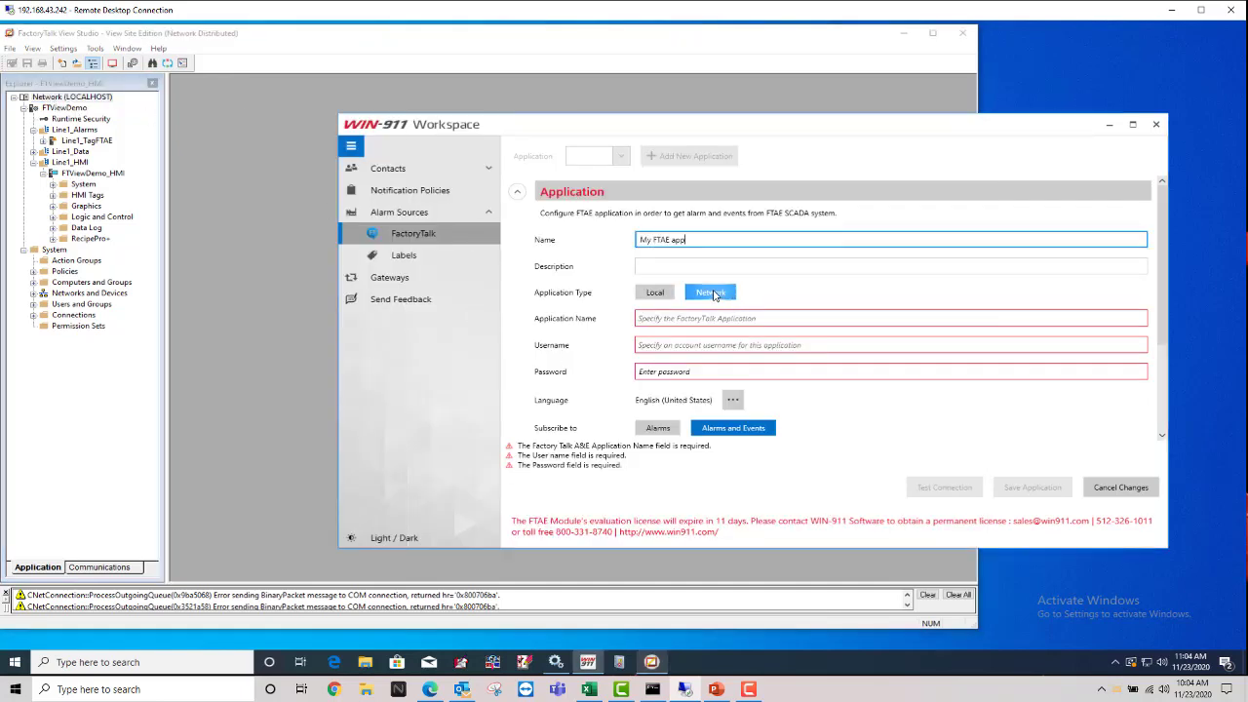
{"action": "left_click", "coordinate": [713, 294]}
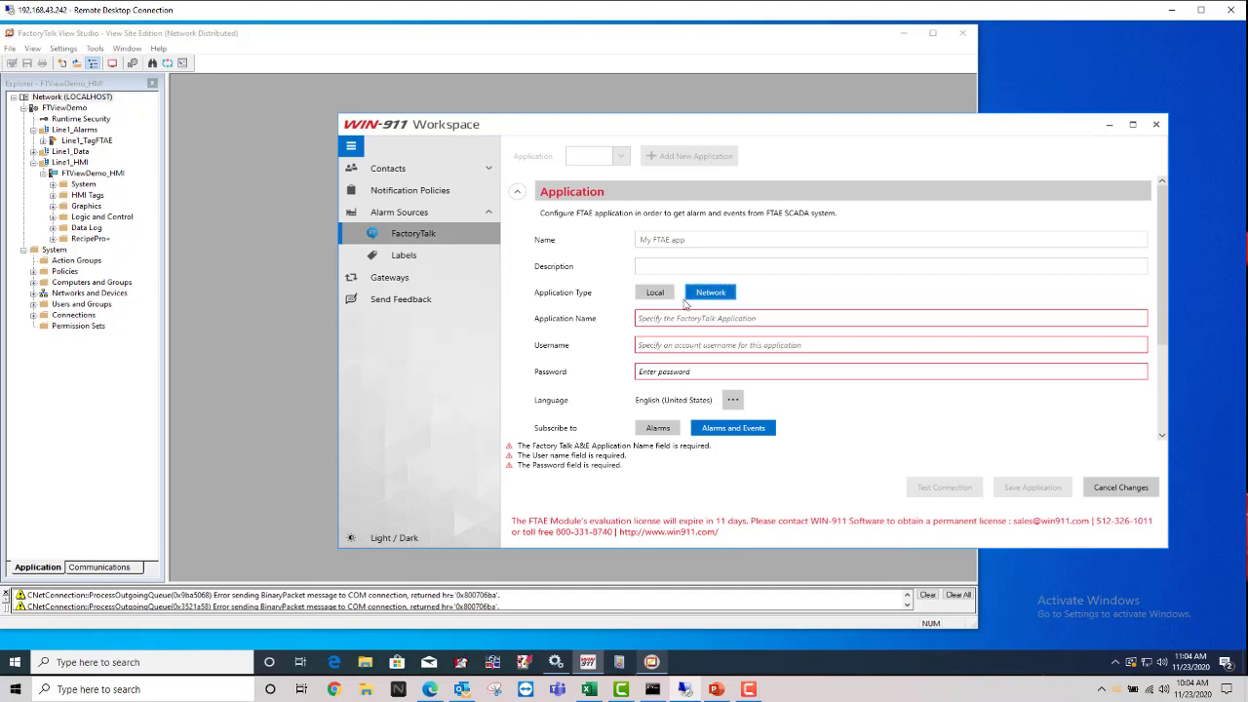
{"action": "left_click", "coordinate": [49, 112]}
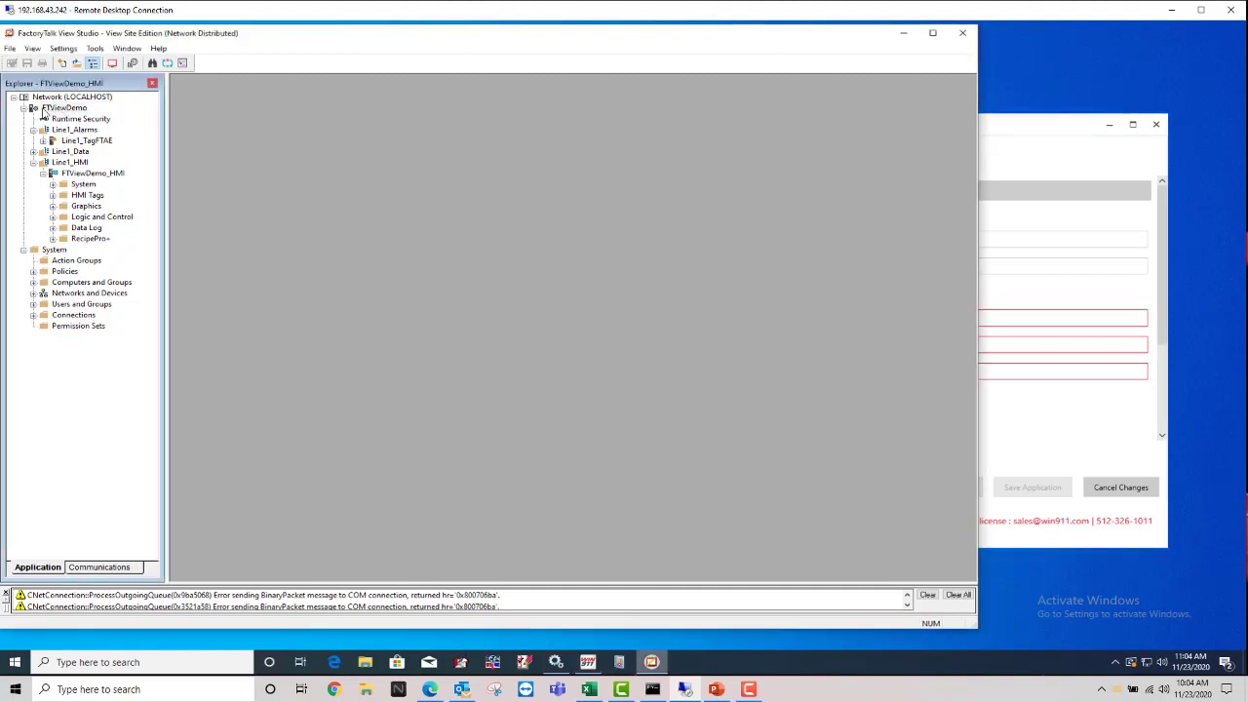
{"action": "left_click", "coordinate": [54, 108]}
{"action": "left_click", "coordinate": [1003, 128]}
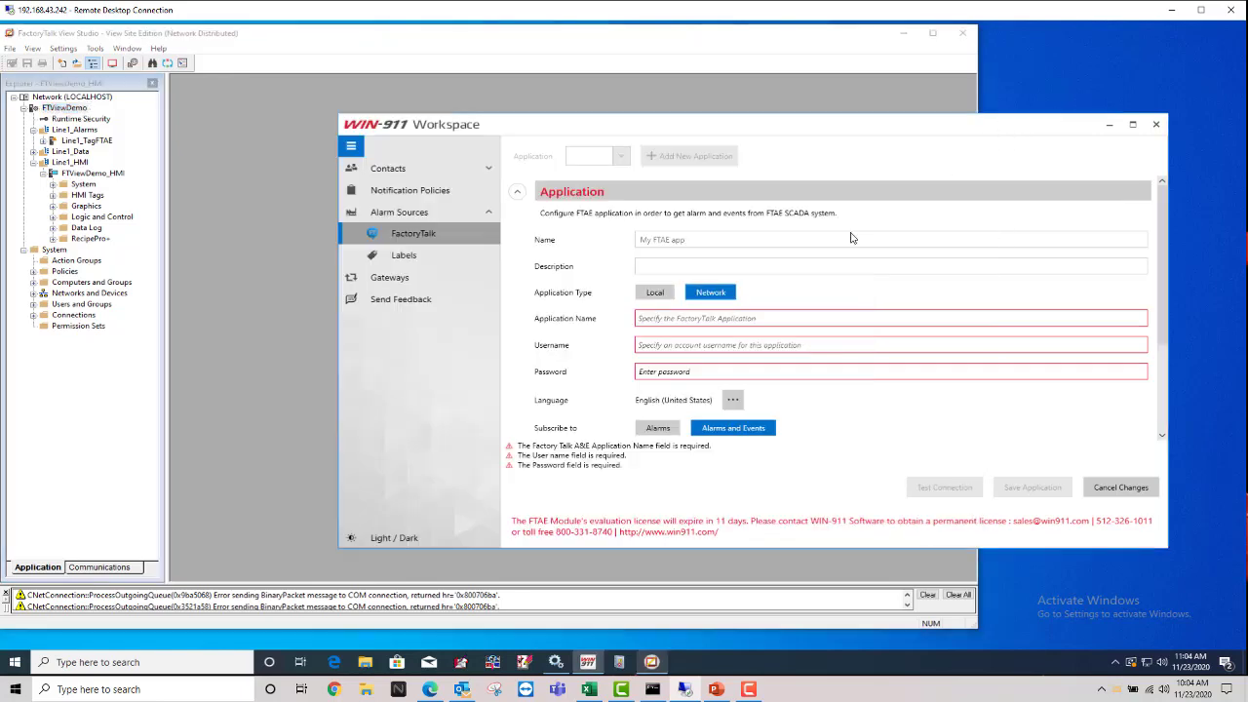
Step: Enter FTViewDemo as the FactoryTalk Application Name
{"action": "left_click", "coordinate": [707, 318]}
{"action": "type", "text": "FT"}
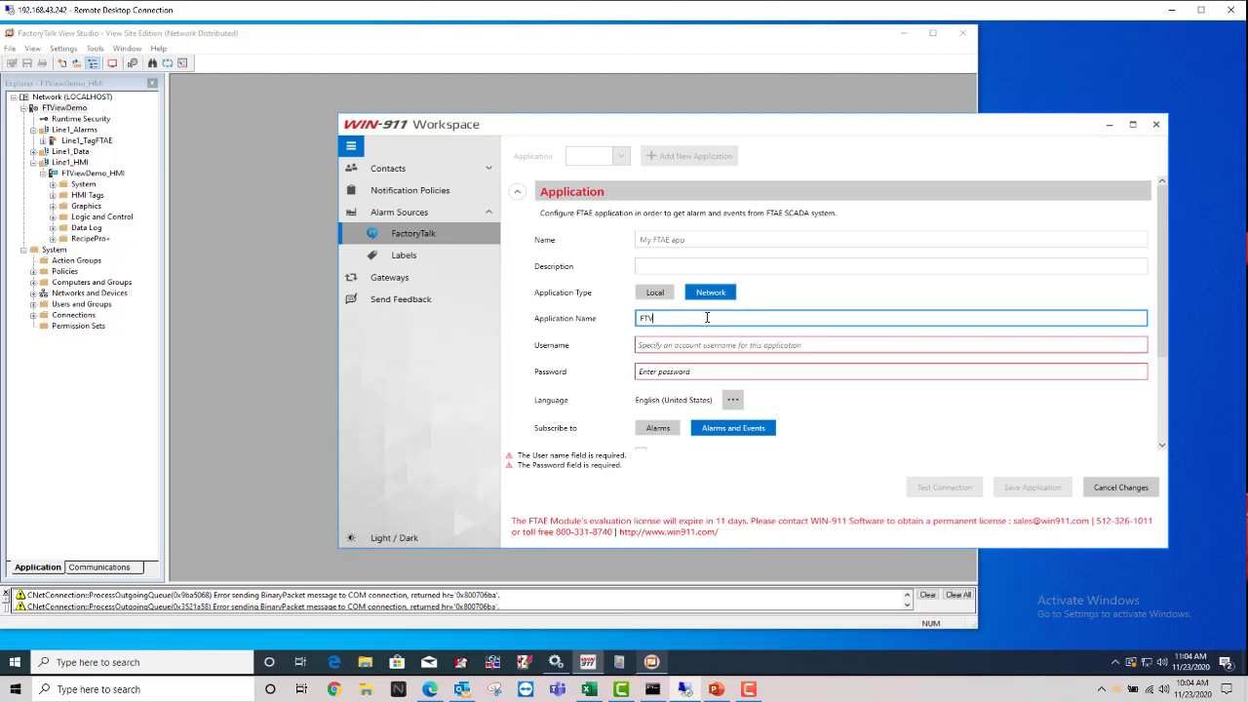
{"action": "type", "text": "ViewDemo"}
{"action": "left_click", "coordinate": [688, 348]}
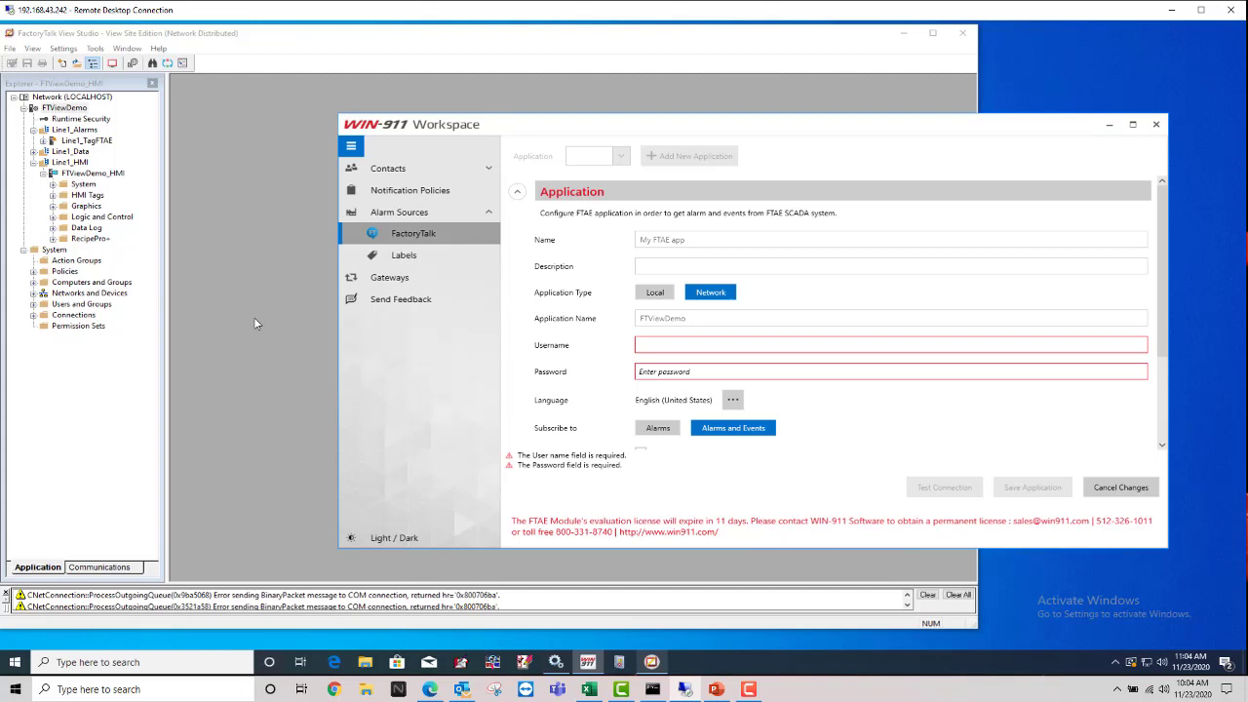
Step: Check in Users and Groups that the WIN911 user belongs to Administrators, closing without changes
{"action": "left_click", "coordinate": [87, 365]}
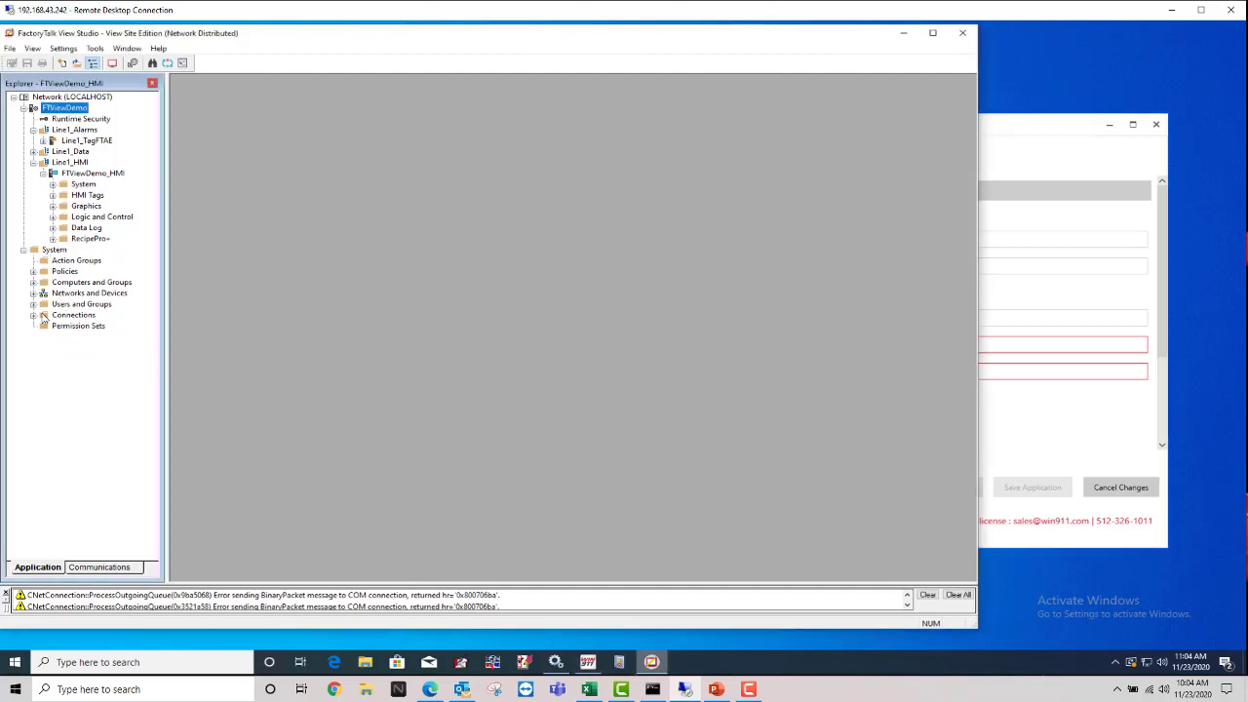
{"action": "double_click", "coordinate": [61, 305]}
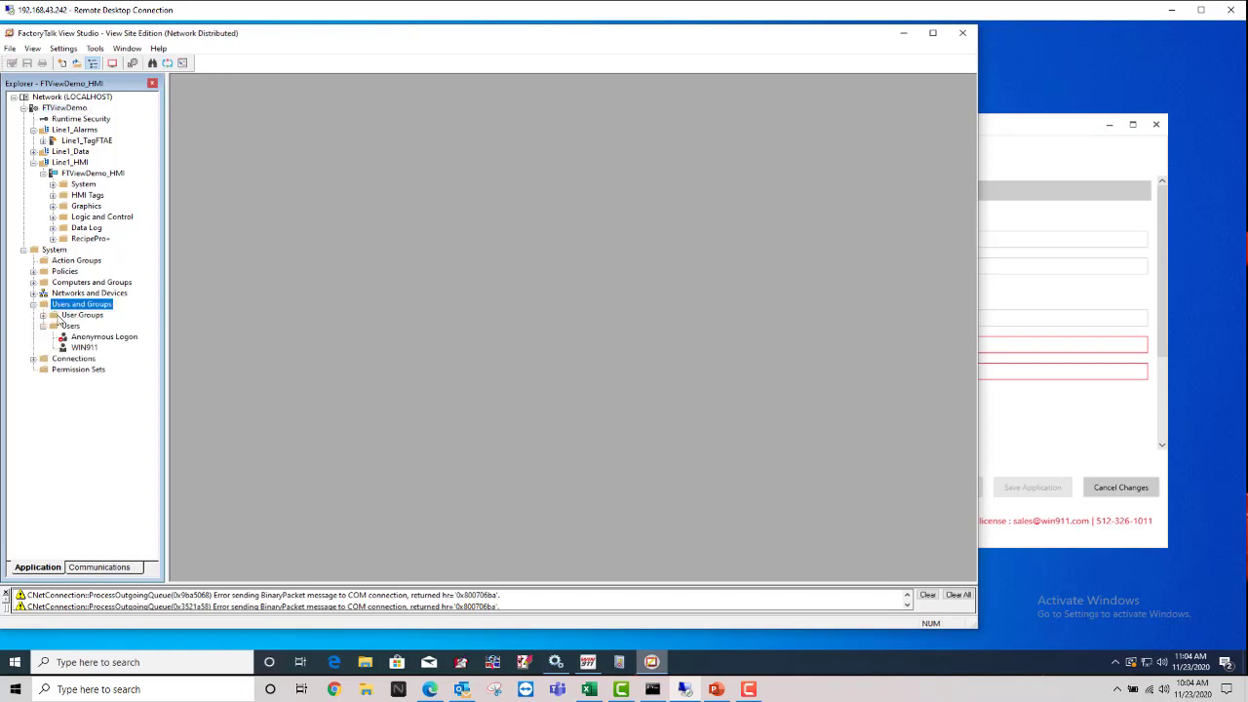
{"action": "left_click", "coordinate": [59, 328]}
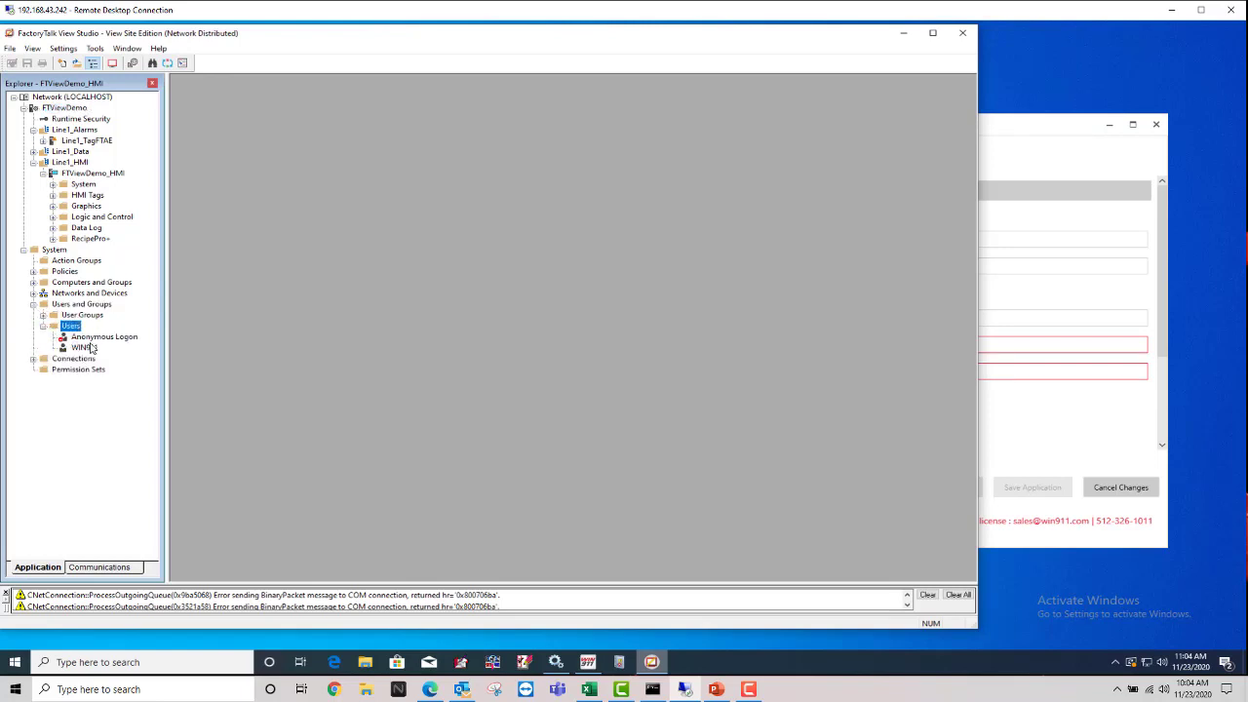
{"action": "left_click", "coordinate": [84, 348]}
{"action": "right_click", "coordinate": [84, 350]}
{"action": "left_click", "coordinate": [107, 369]}
{"action": "left_click", "coordinate": [64, 65]}
{"action": "left_click", "coordinate": [57, 91]}
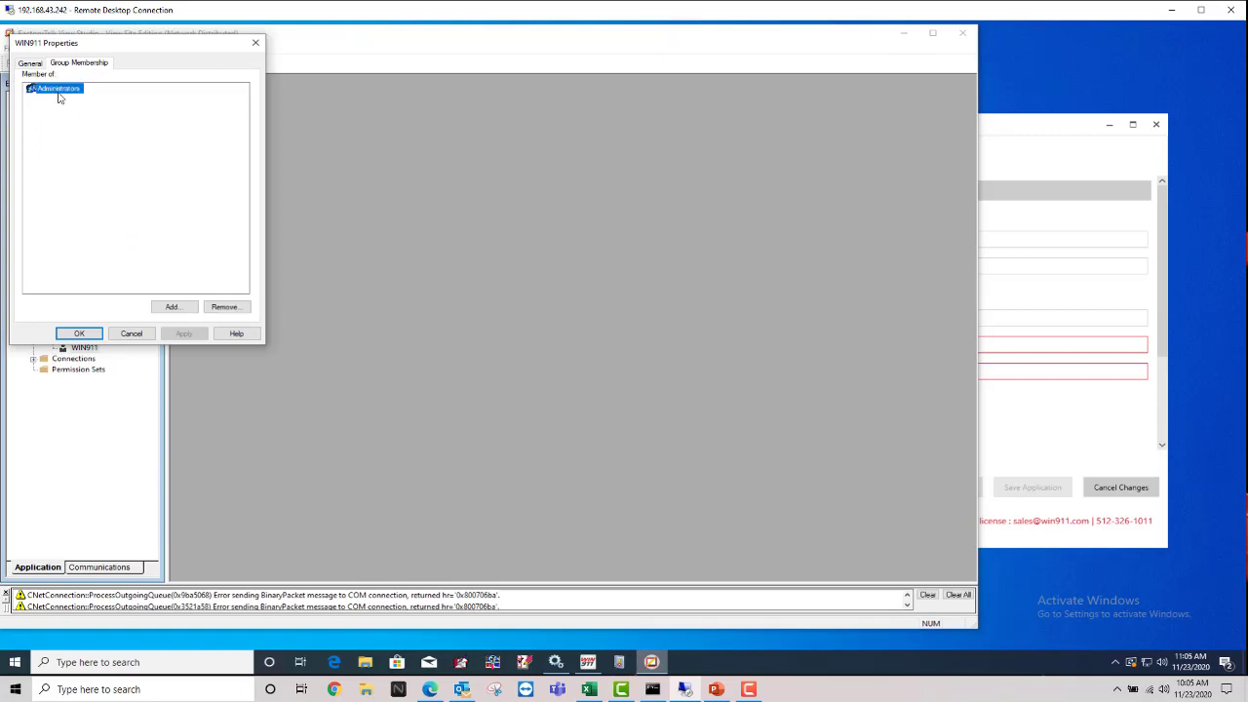
{"action": "left_click", "coordinate": [31, 63]}
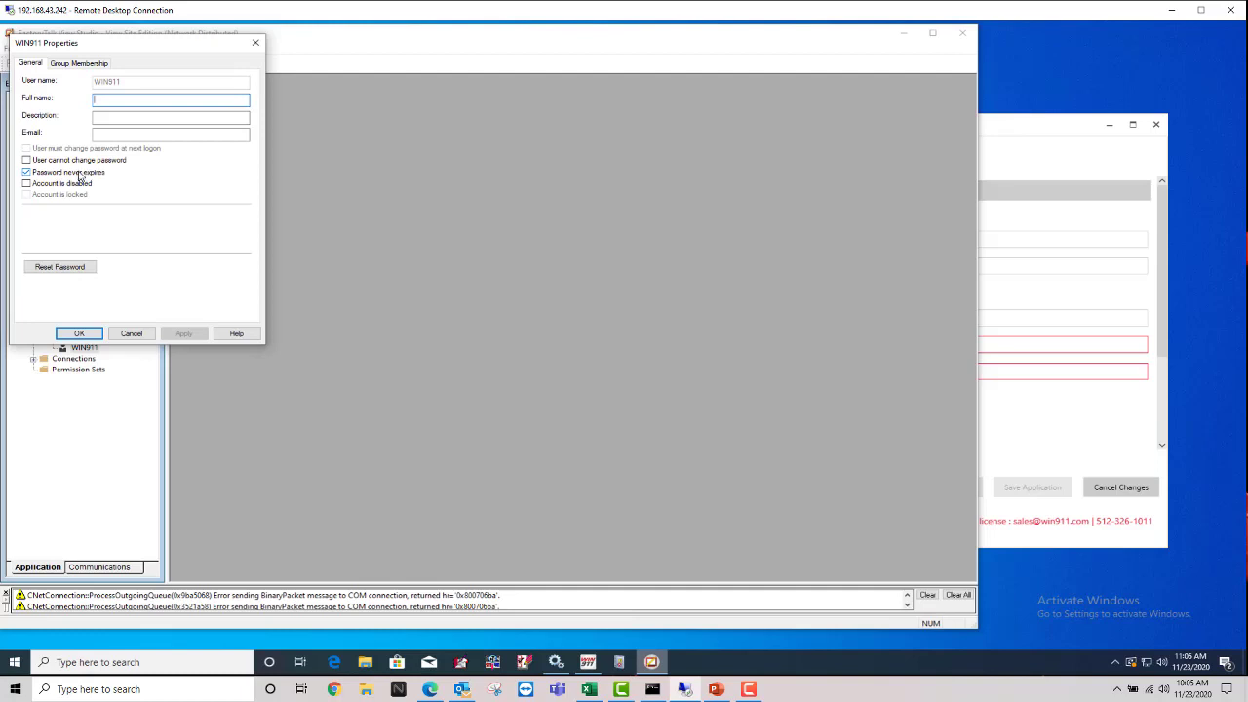
{"action": "left_click", "coordinate": [134, 333]}
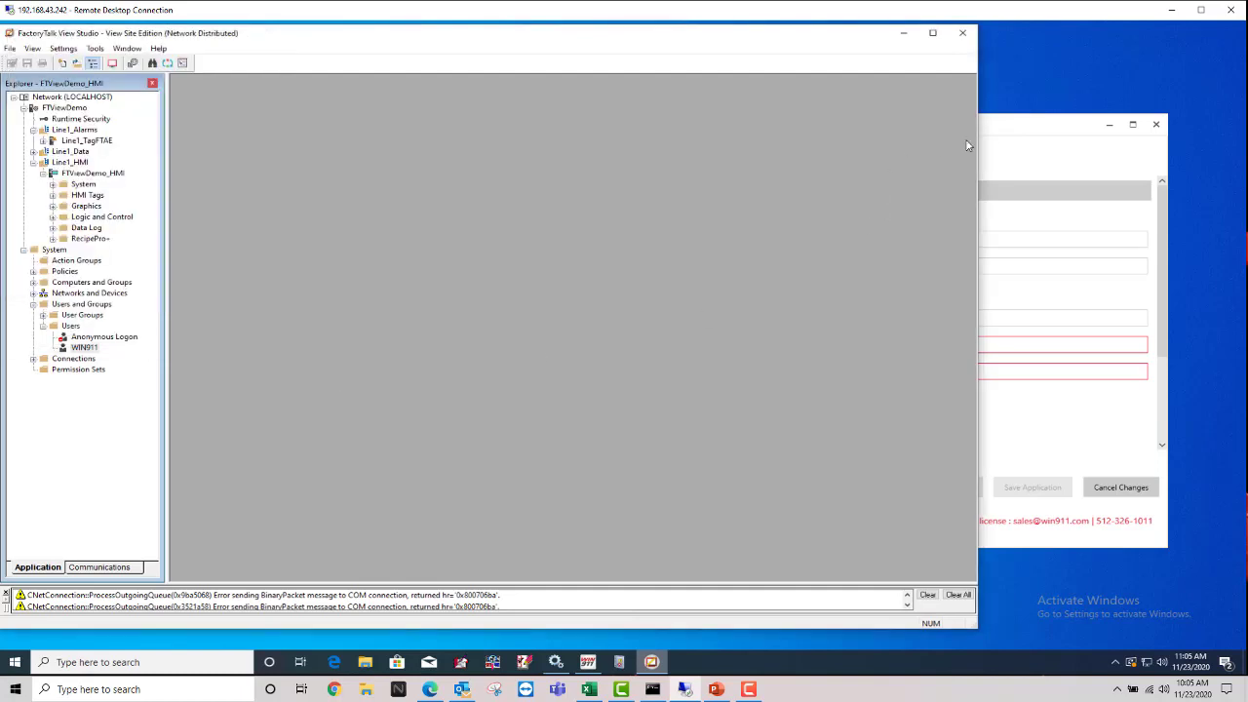
Step: Fill in the WIN911 username and the account password on the FTAE application form
{"action": "left_click", "coordinate": [1005, 129]}
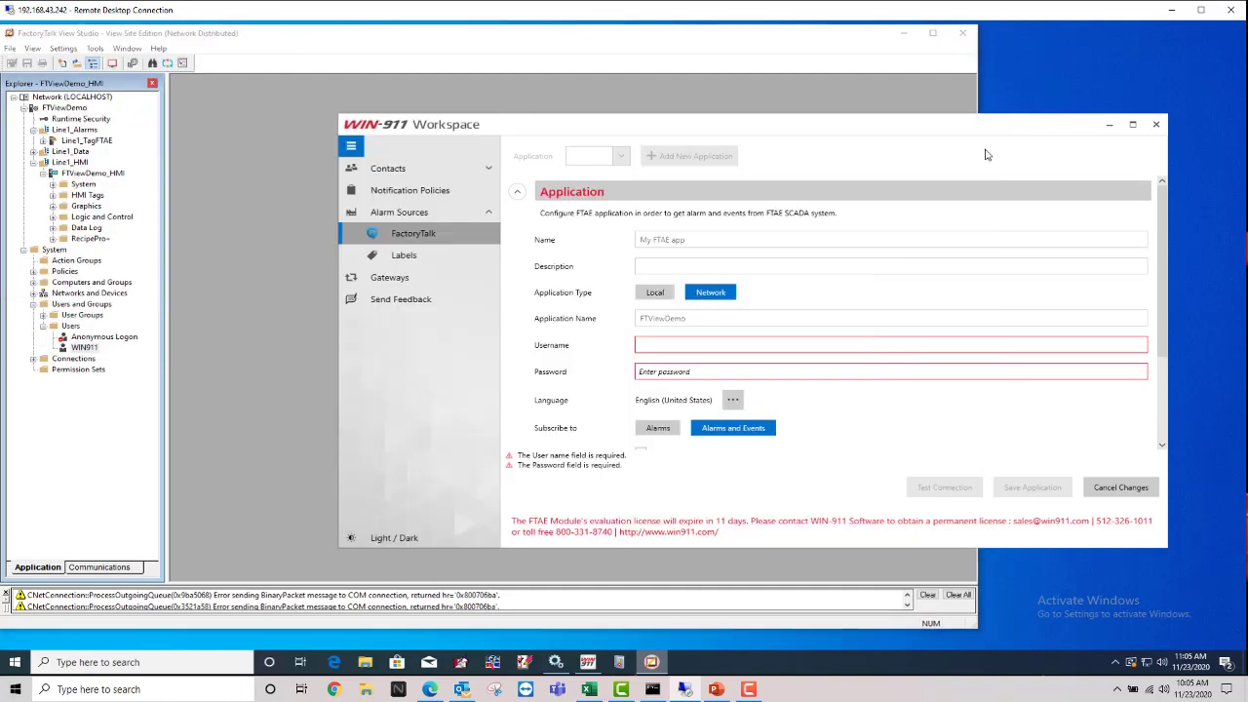
{"action": "left_click", "coordinate": [717, 345]}
{"action": "type", "text": "WIN911"}
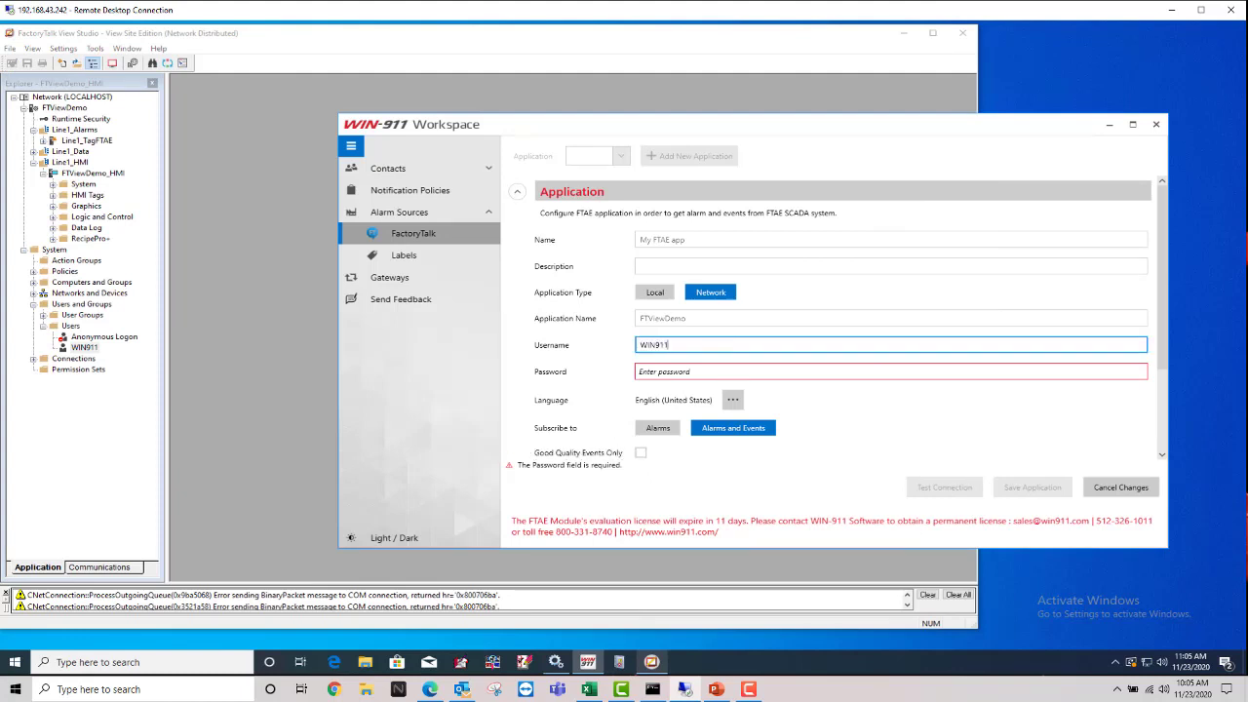
{"action": "left_click", "coordinate": [729, 372]}
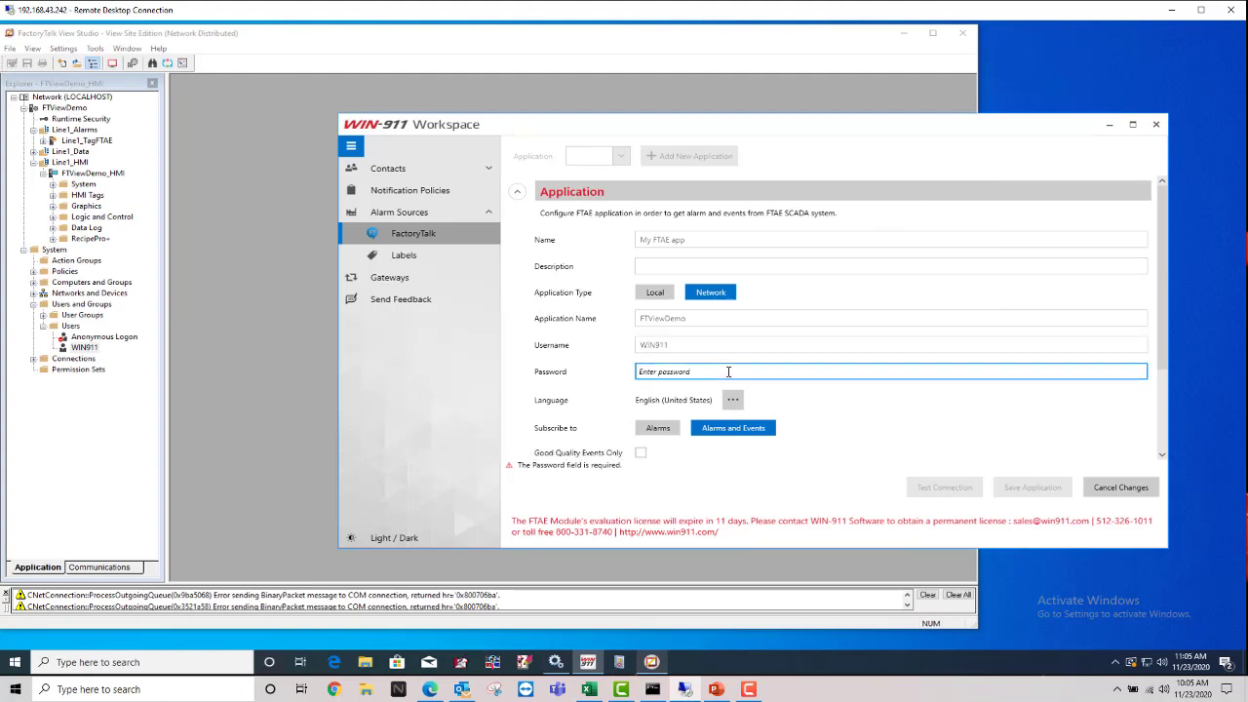
{"action": "type", "text": "win911"}
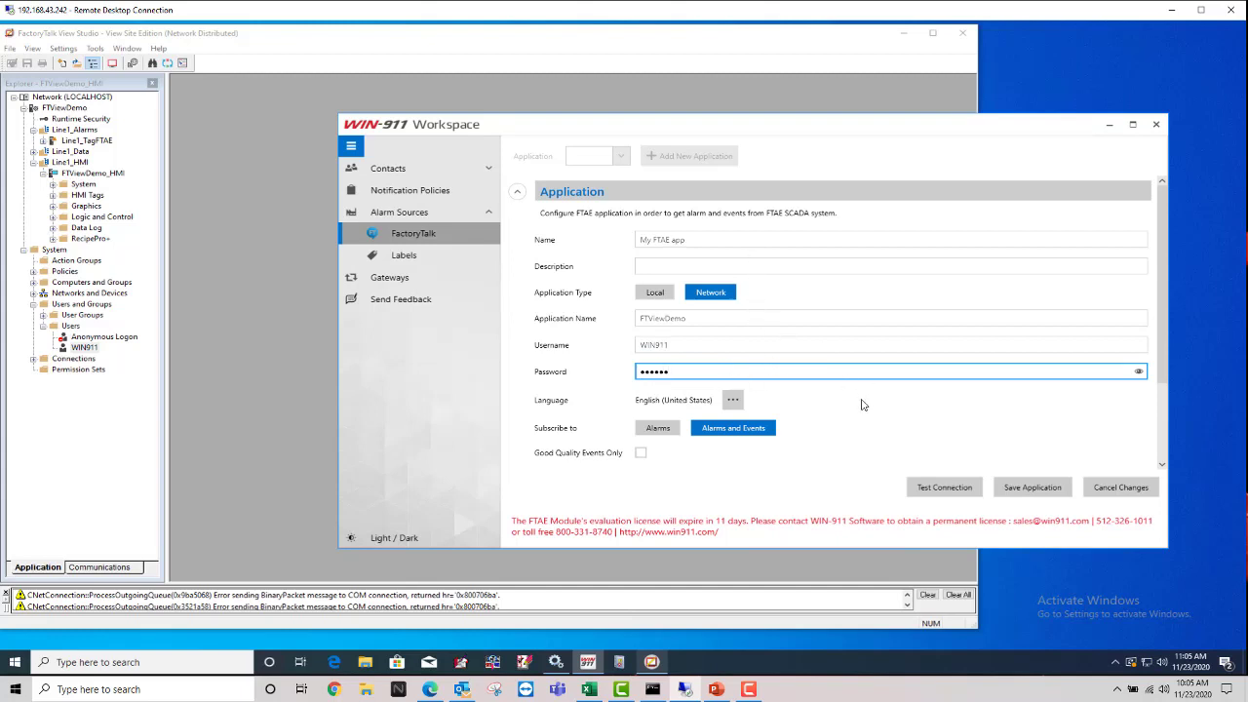
Step: Test the FactoryTalk connection, dismiss 'Connection Successful!', and review the name and credential fields
{"action": "left_click", "coordinate": [954, 495]}
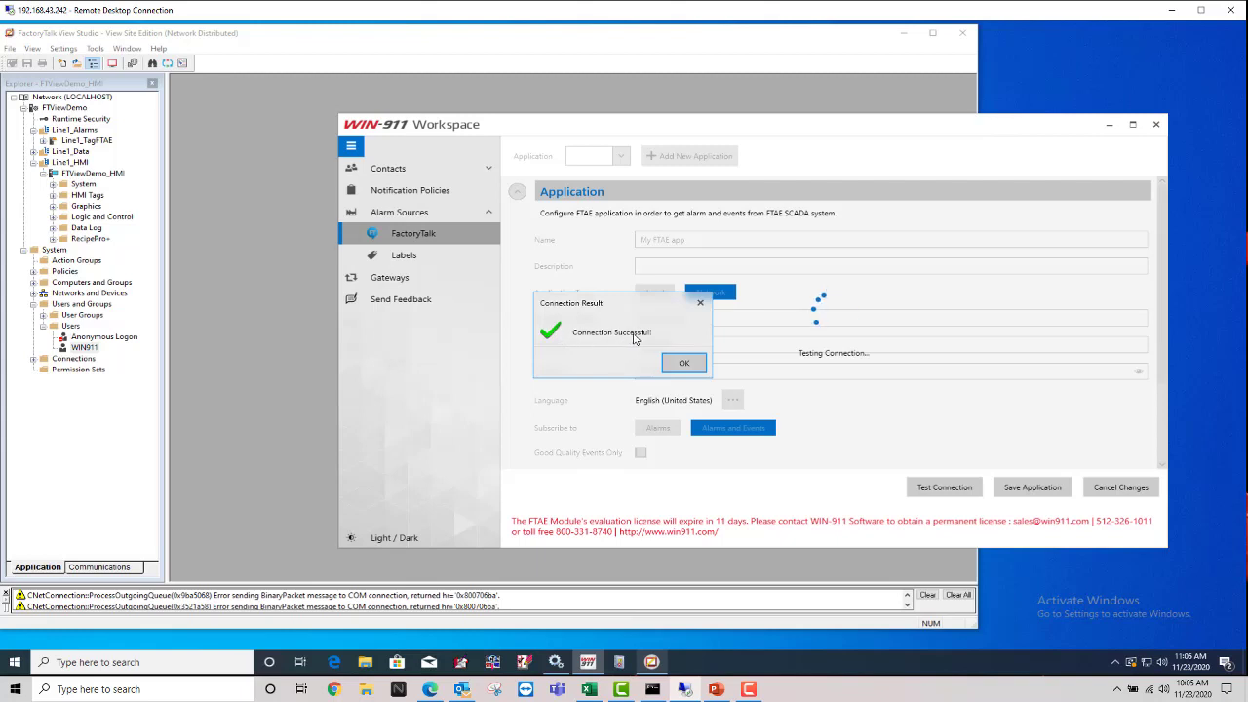
{"action": "left_click", "coordinate": [684, 365]}
{"action": "left_click", "coordinate": [683, 362]}
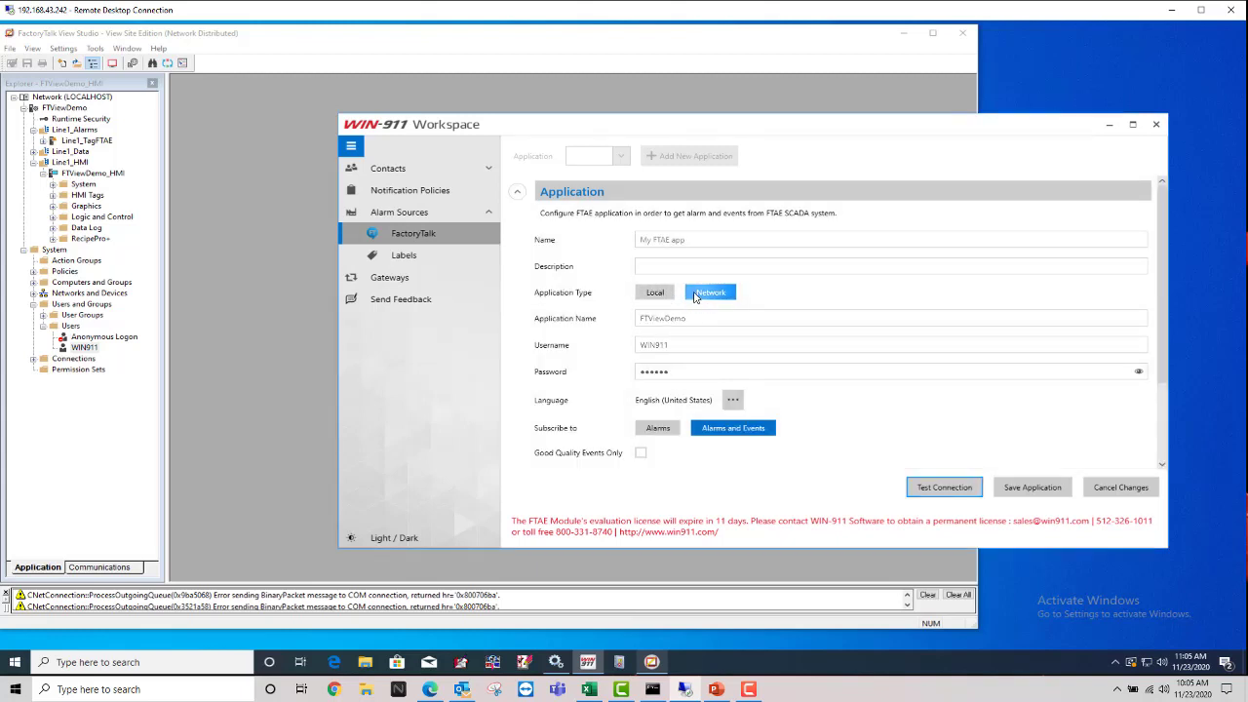
{"action": "left_click_drag", "start_coordinate": [691, 318], "coordinate": [633, 318]}
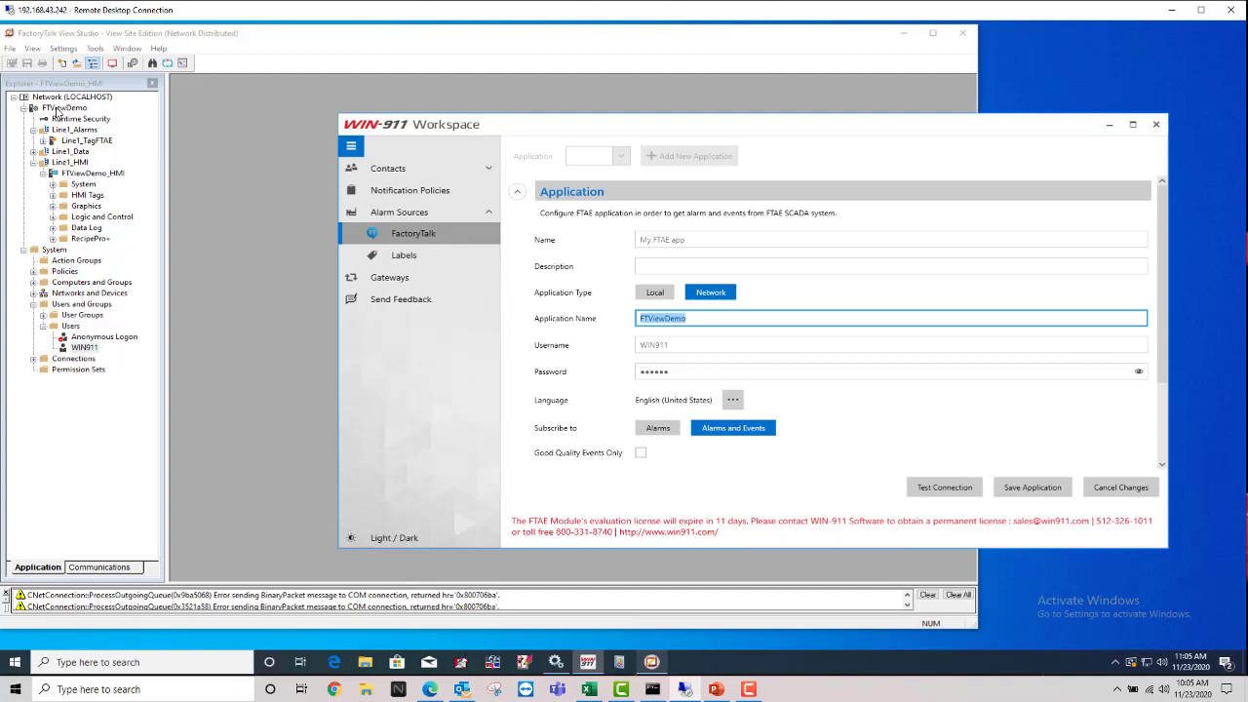
{"action": "left_click", "coordinate": [695, 346]}
{"action": "left_click", "coordinate": [685, 371]}
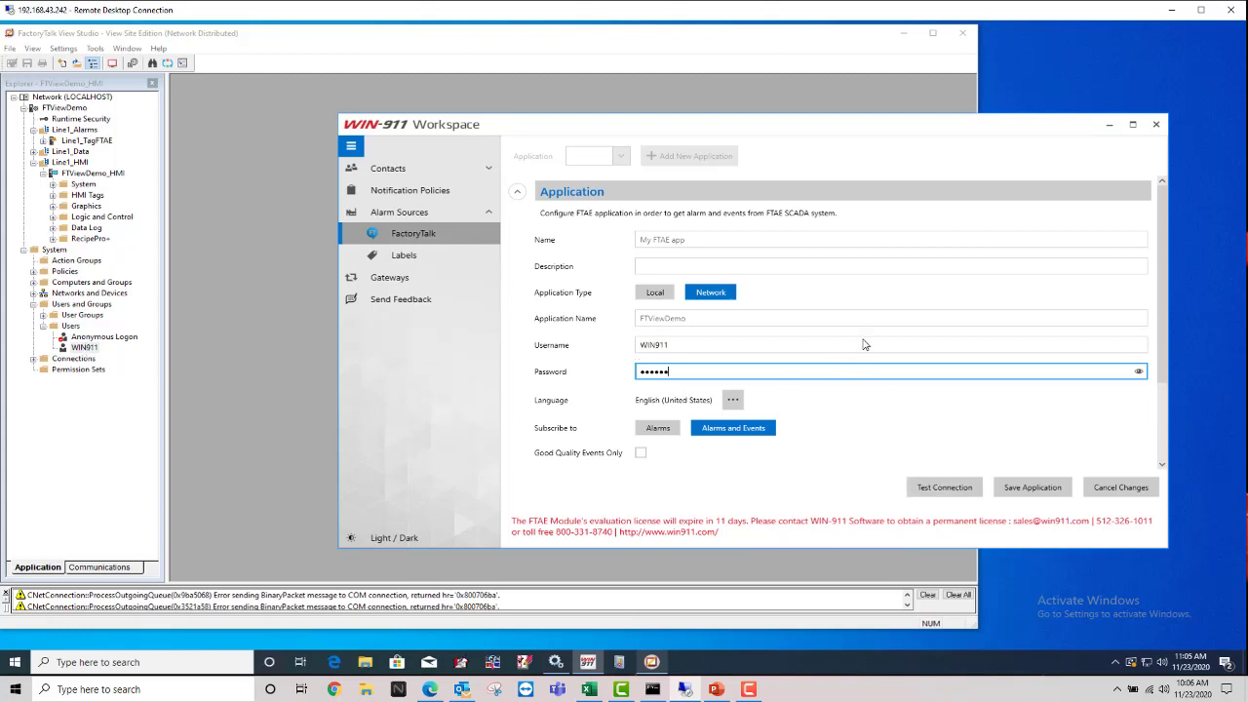
Step: Keep the Alarms and Events subscription type and enable Good Quality Events Only
{"action": "scroll", "coordinate": [862, 355], "scroll_direction": "down", "scroll_amount": 3}
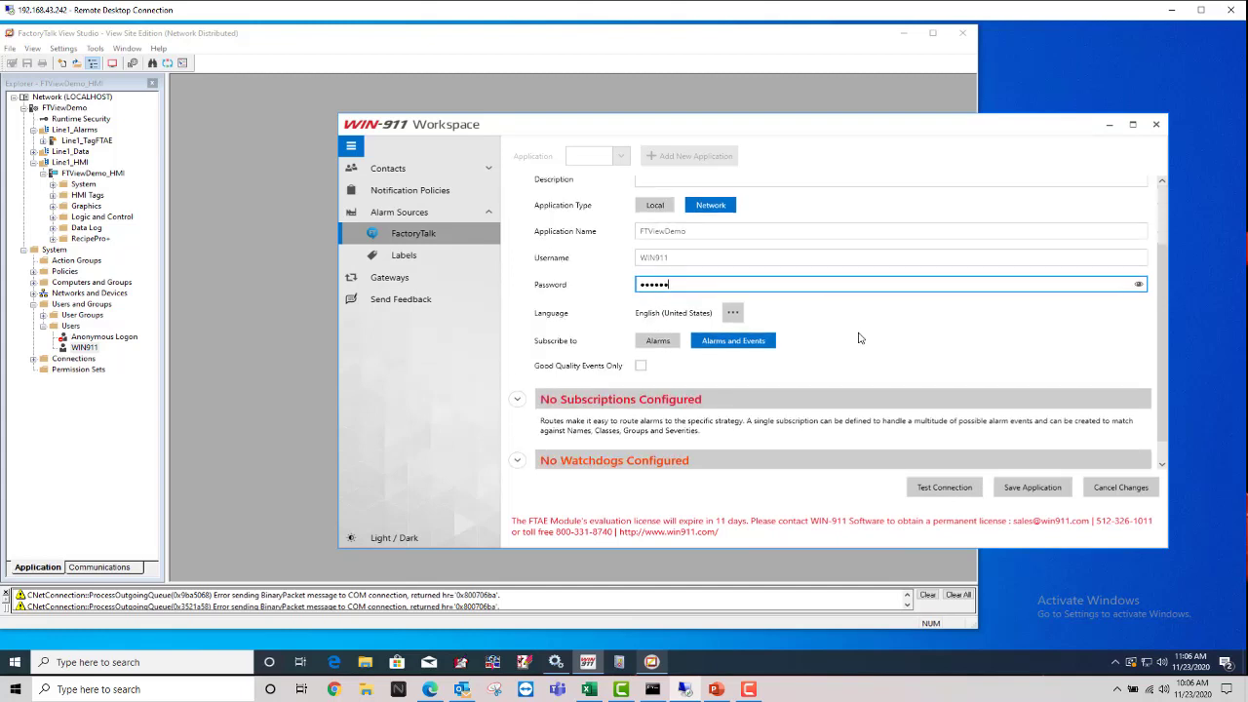
{"action": "scroll", "coordinate": [859, 339], "scroll_direction": "down", "scroll_amount": 1}
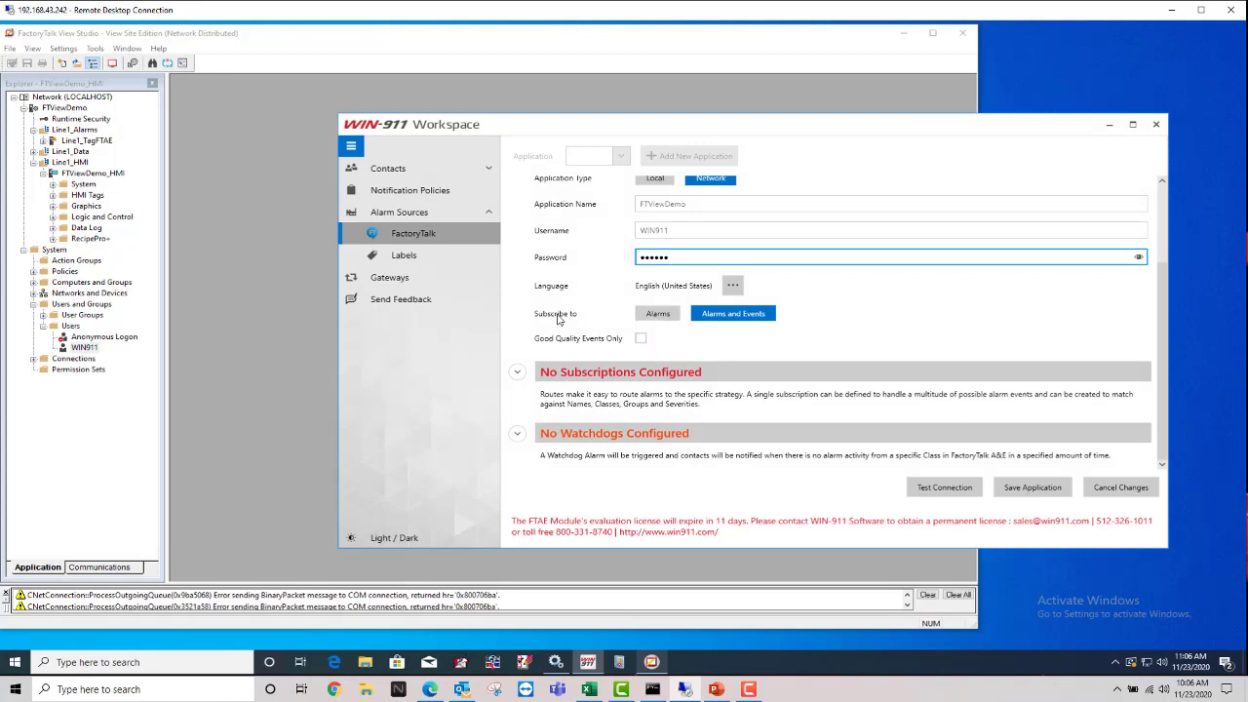
{"action": "left_click", "coordinate": [659, 317]}
{"action": "left_click", "coordinate": [708, 321]}
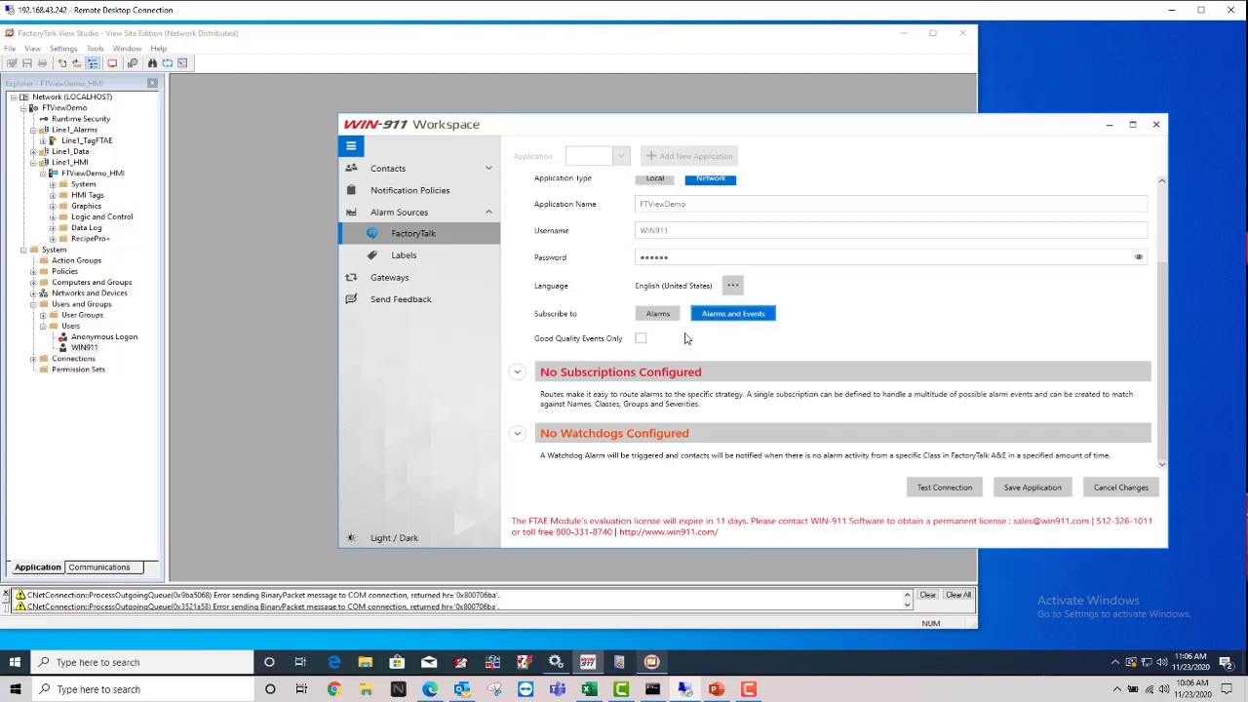
{"action": "left_click", "coordinate": [642, 339]}
Step: Add an 'All Alarms and Events' subscription routed to My Custom Policy
{"action": "left_click", "coordinate": [517, 374]}
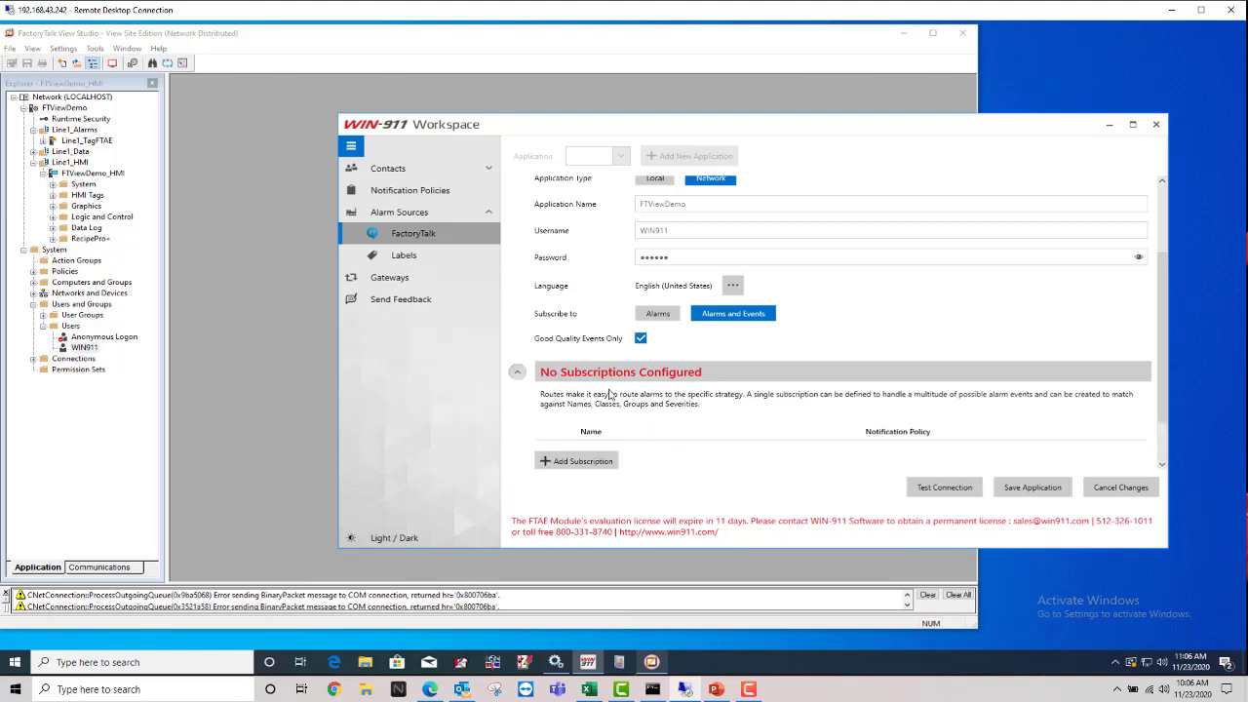
{"action": "scroll", "coordinate": [737, 405], "scroll_direction": "down", "scroll_amount": 1}
{"action": "scroll", "coordinate": [737, 406], "scroll_direction": "down", "scroll_amount": 1}
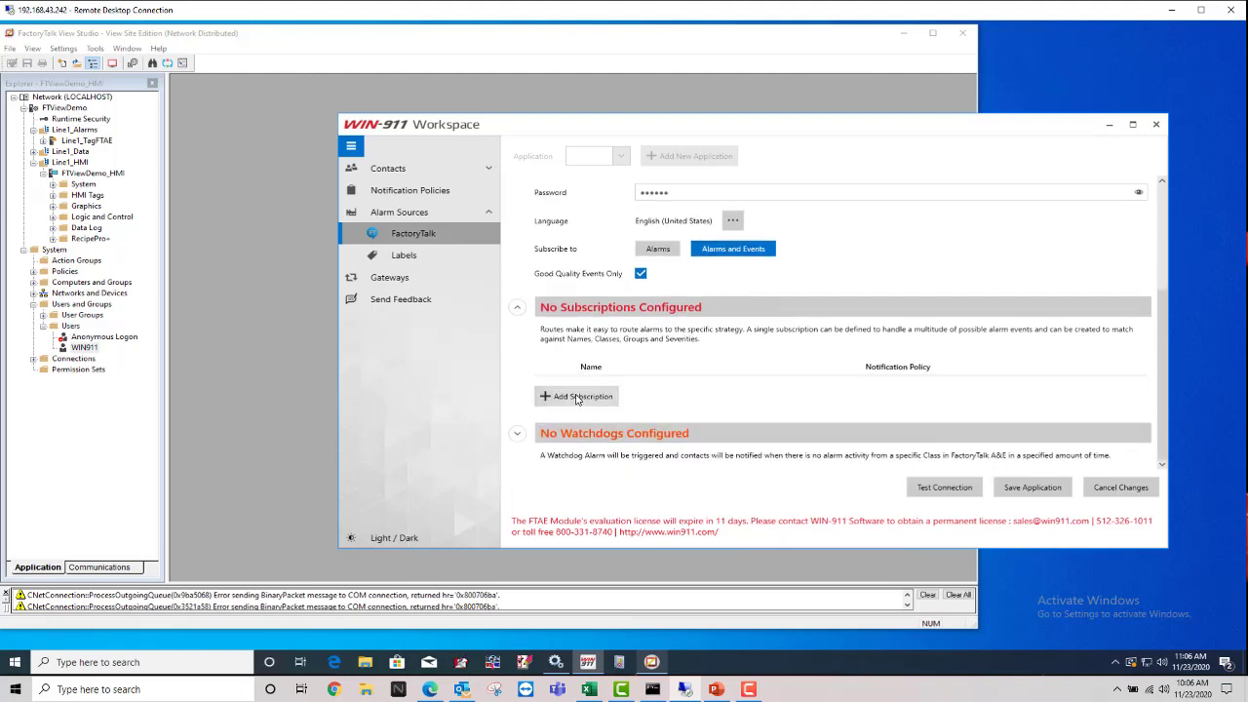
{"action": "left_click", "coordinate": [577, 397]}
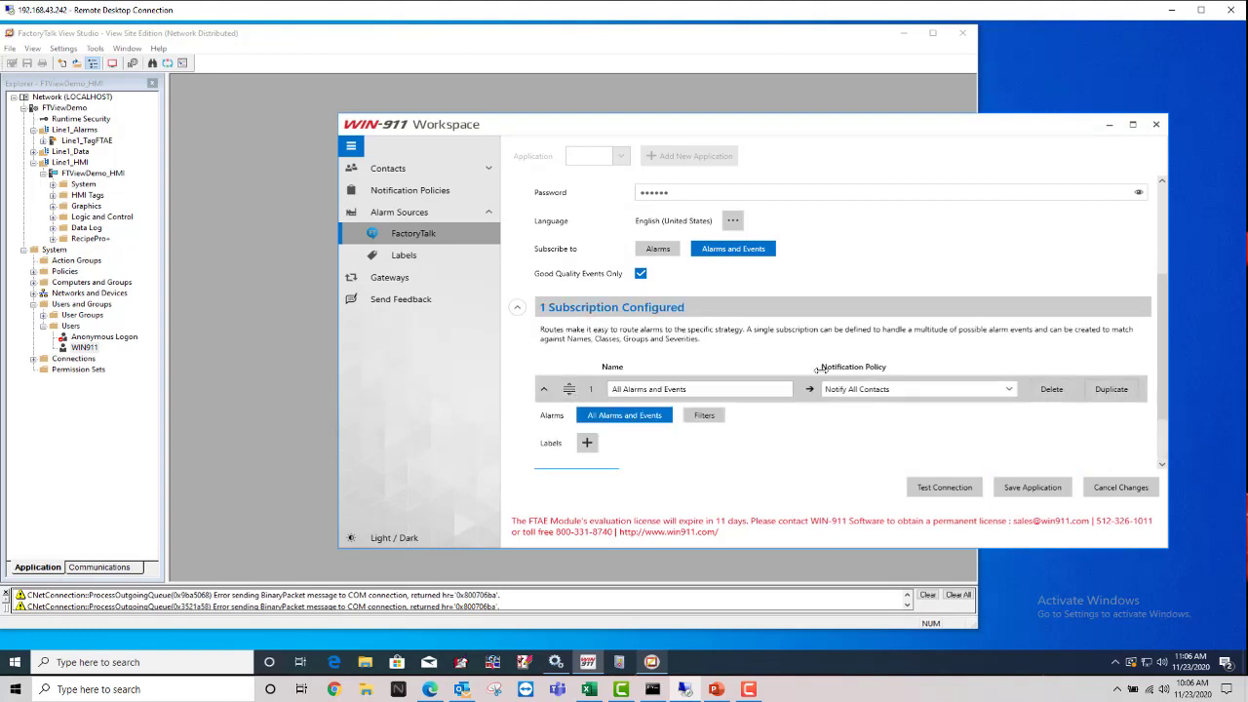
{"action": "left_click", "coordinate": [698, 389]}
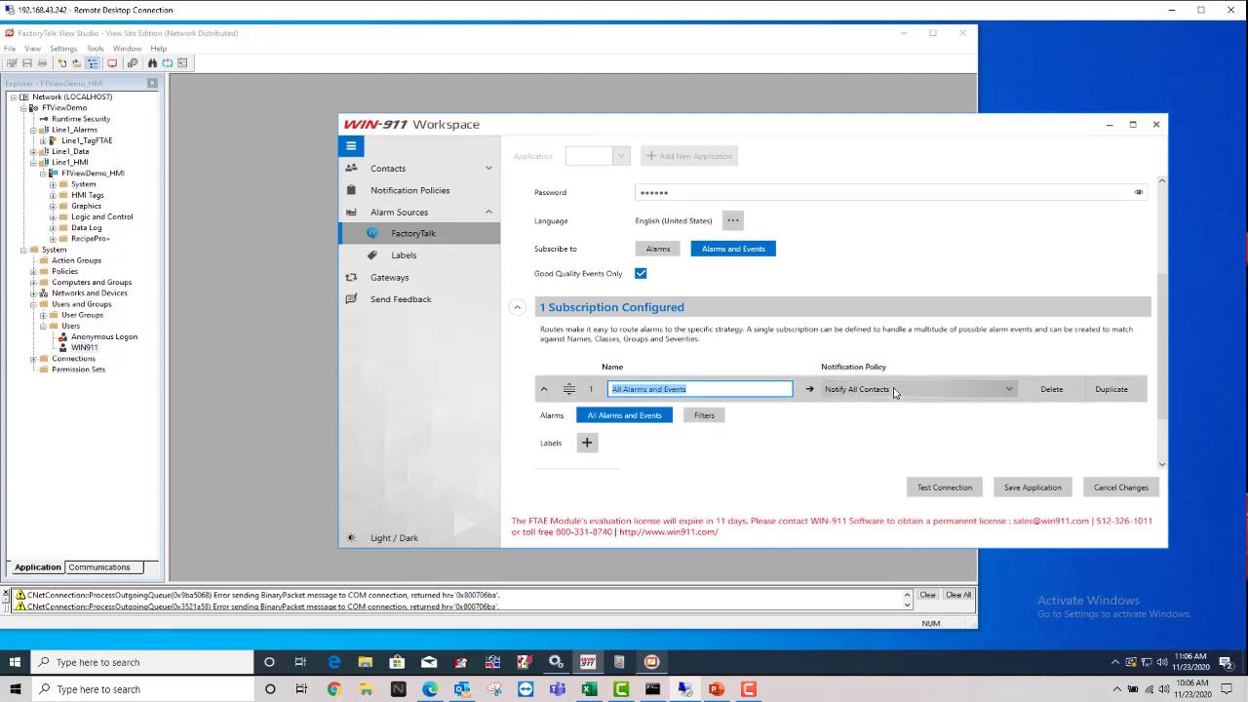
{"action": "left_click", "coordinate": [712, 388]}
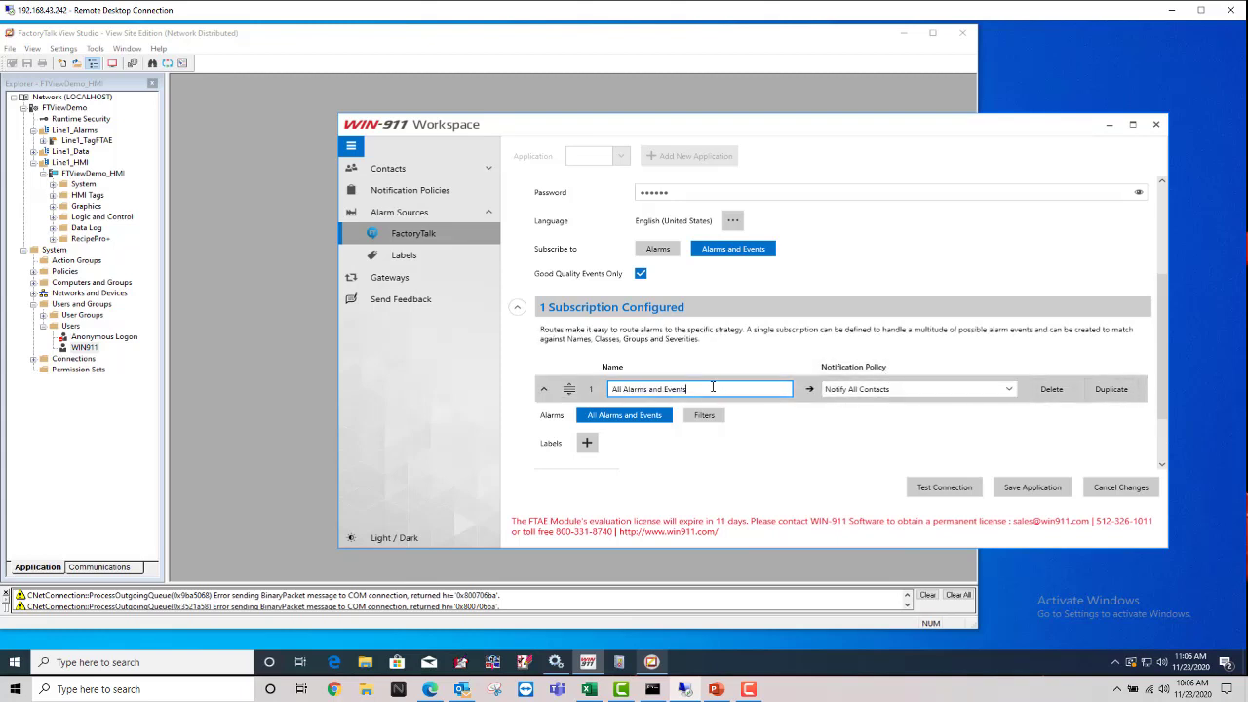
{"action": "left_click", "coordinate": [916, 388]}
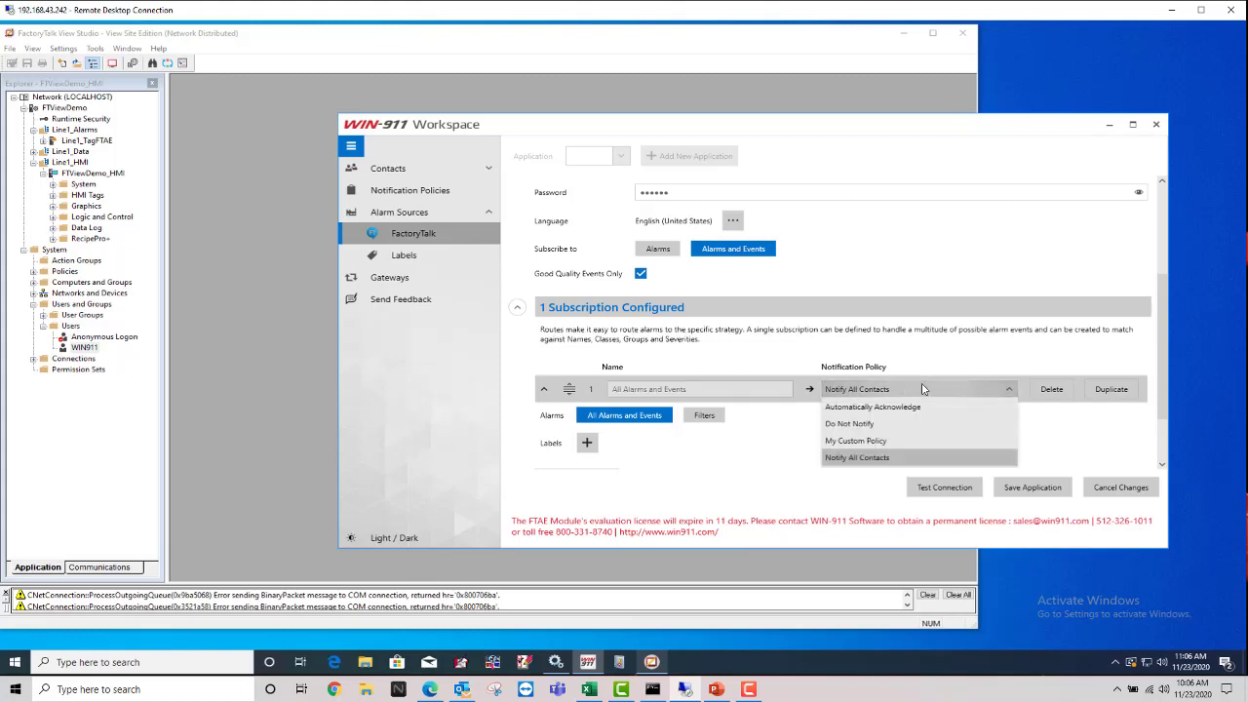
{"action": "left_click", "coordinate": [890, 442]}
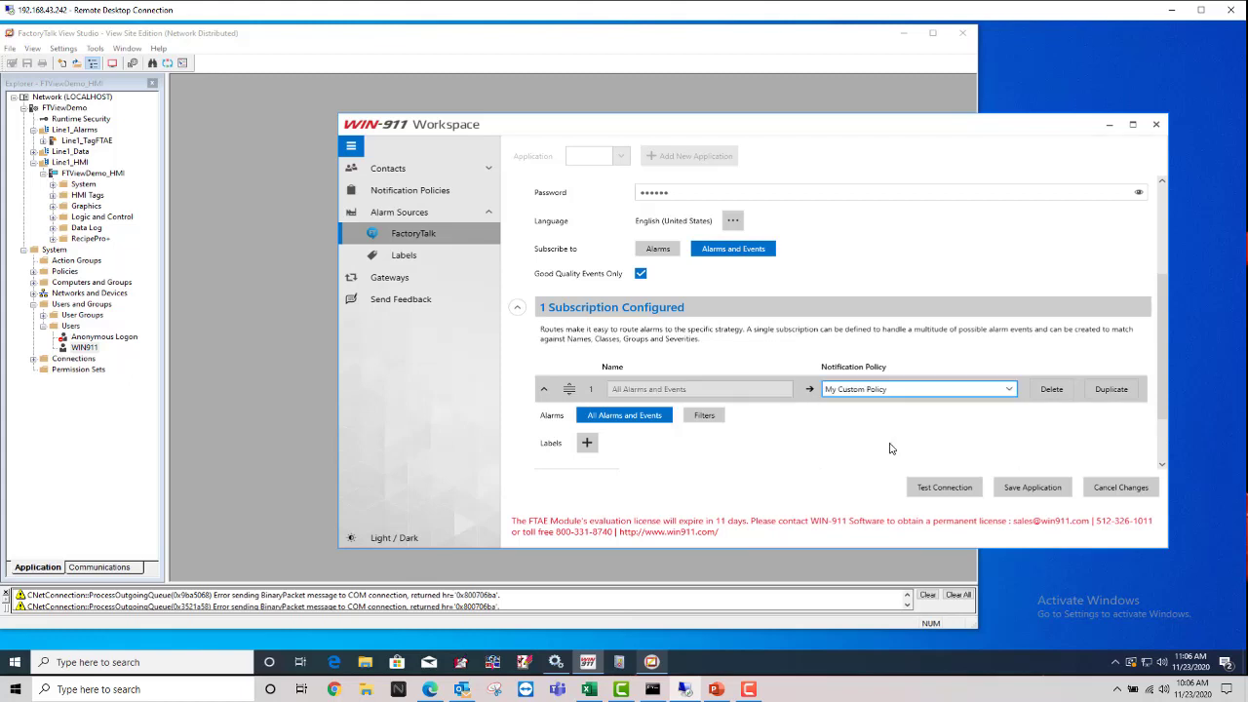
Step: Confirm My Custom Policy and the all-alarms match, then save the application
{"action": "left_click", "coordinate": [1006, 392]}
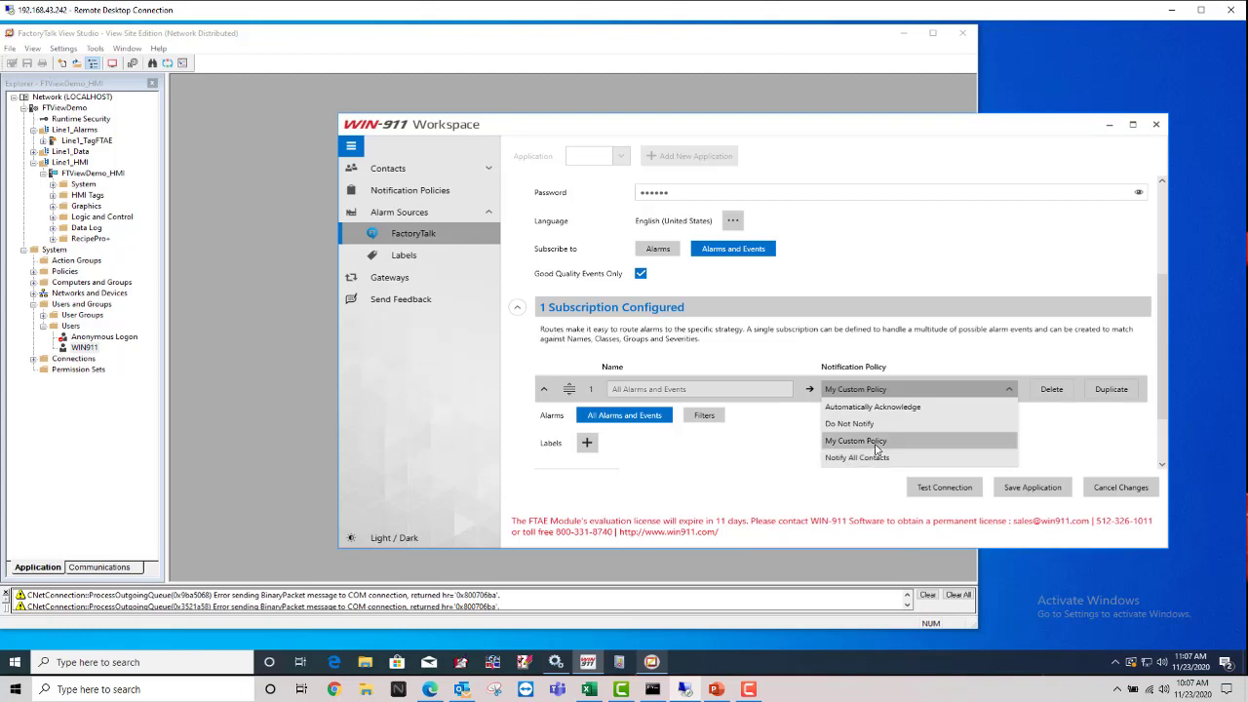
{"action": "left_click", "coordinate": [876, 444]}
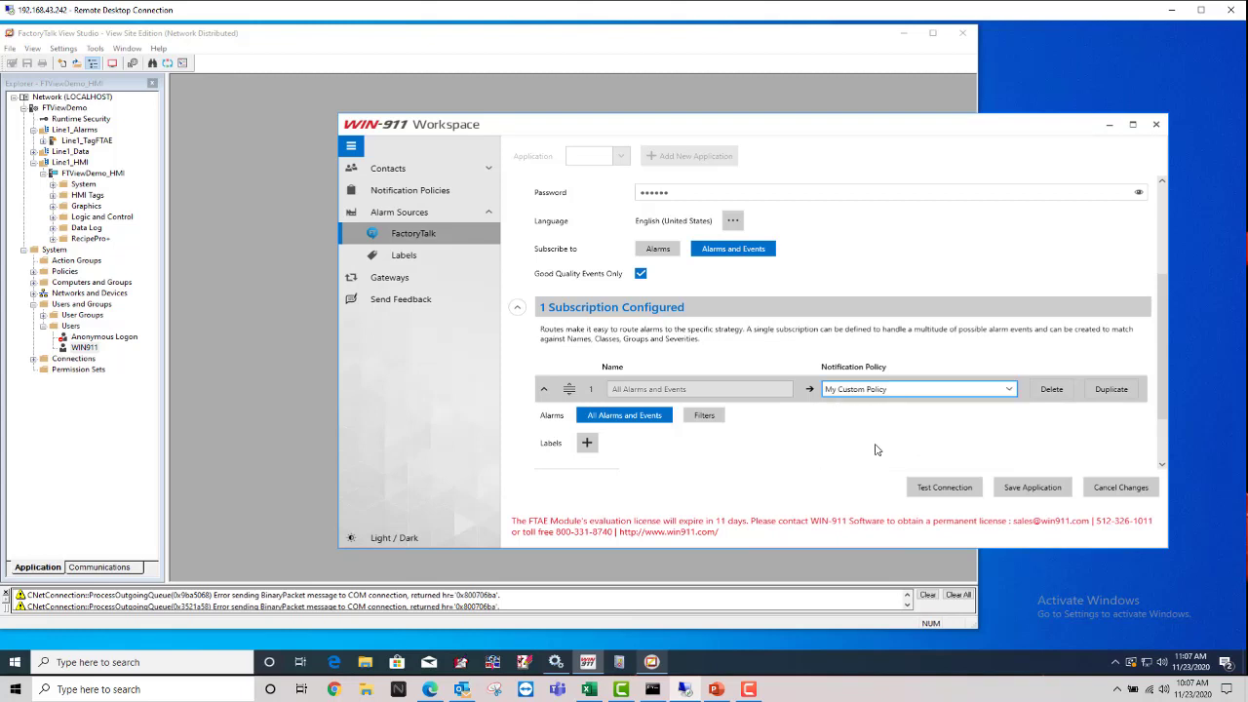
{"action": "left_click", "coordinate": [703, 389]}
{"action": "left_click_drag", "start_coordinate": [703, 389], "coordinate": [606, 390]}
{"action": "left_click", "coordinate": [710, 392]}
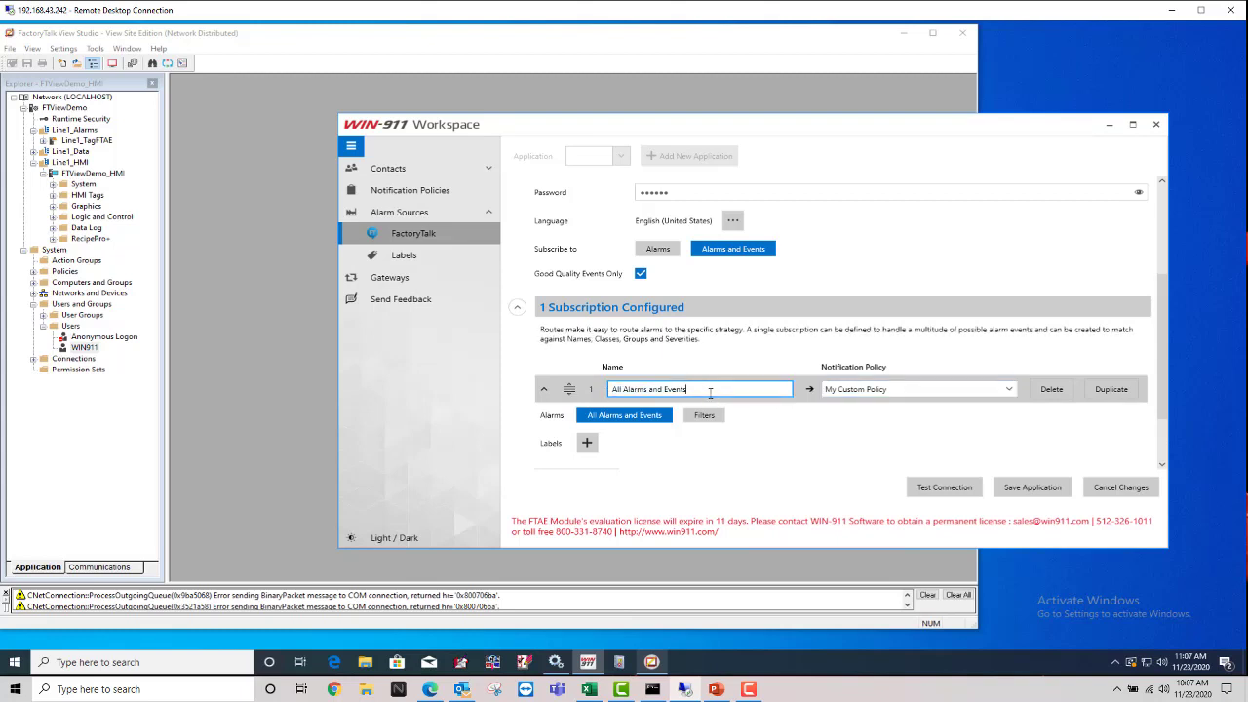
{"action": "left_click", "coordinate": [630, 420]}
{"action": "left_click", "coordinate": [697, 389]}
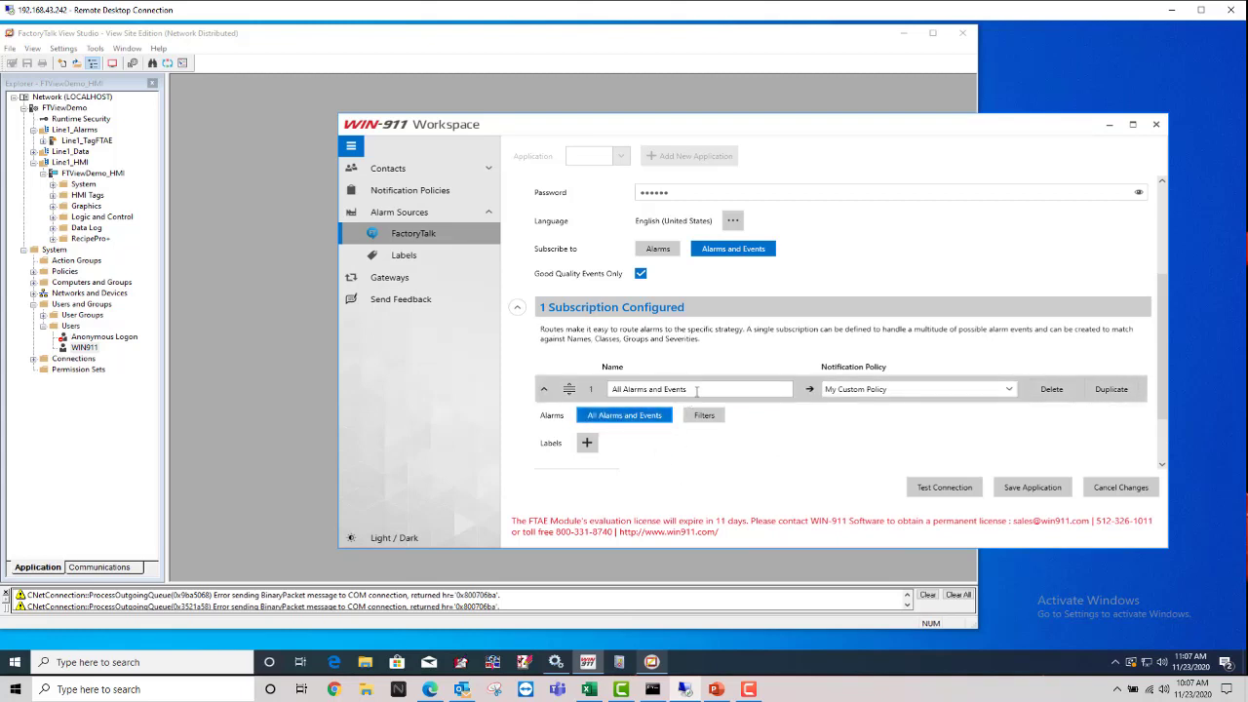
{"action": "left_click", "coordinate": [696, 389]}
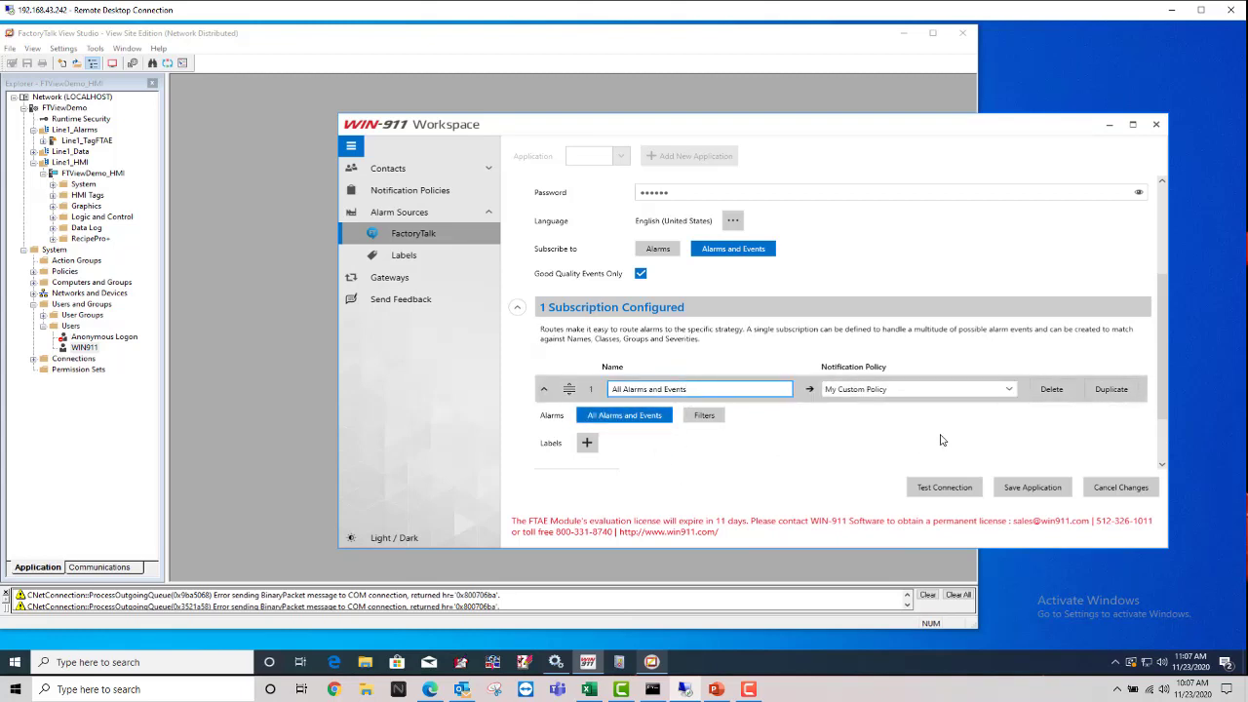
{"action": "left_click", "coordinate": [1032, 486]}
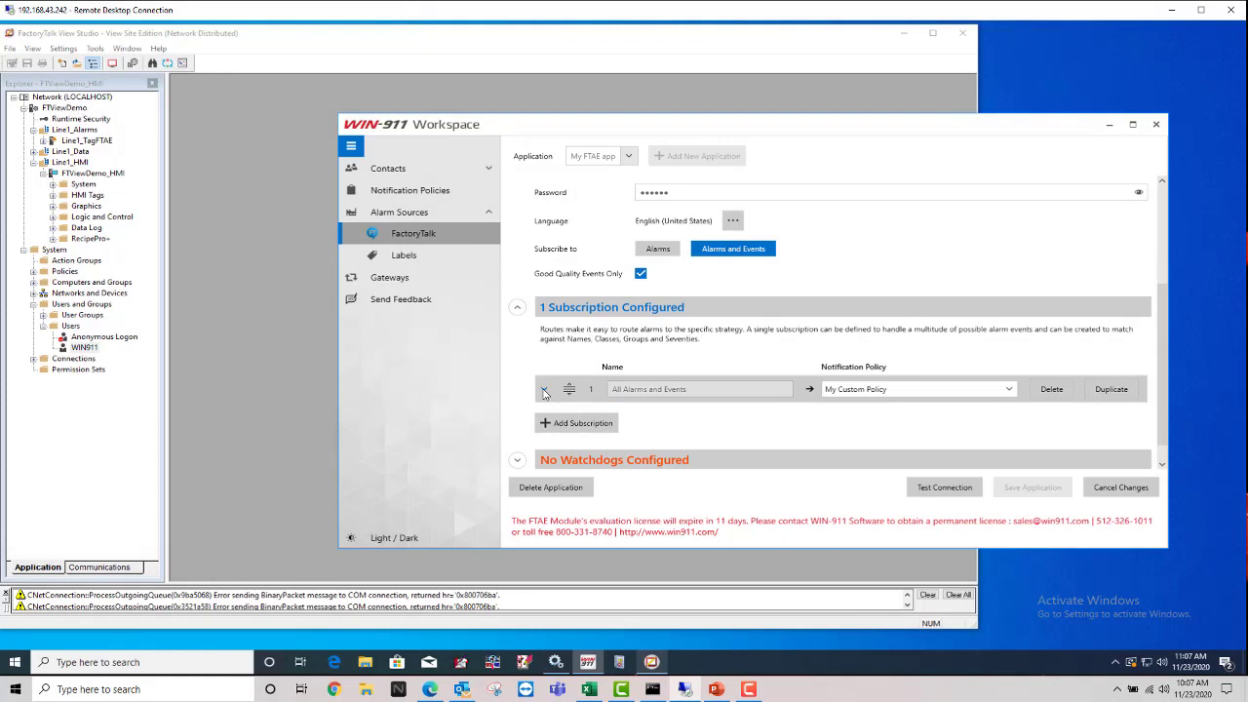
Step: Switch the subscription to custom filters and add a new filter criterion
{"action": "left_click", "coordinate": [544, 390]}
{"action": "scroll", "coordinate": [544, 390], "scroll_direction": "down", "scroll_amount": 1}
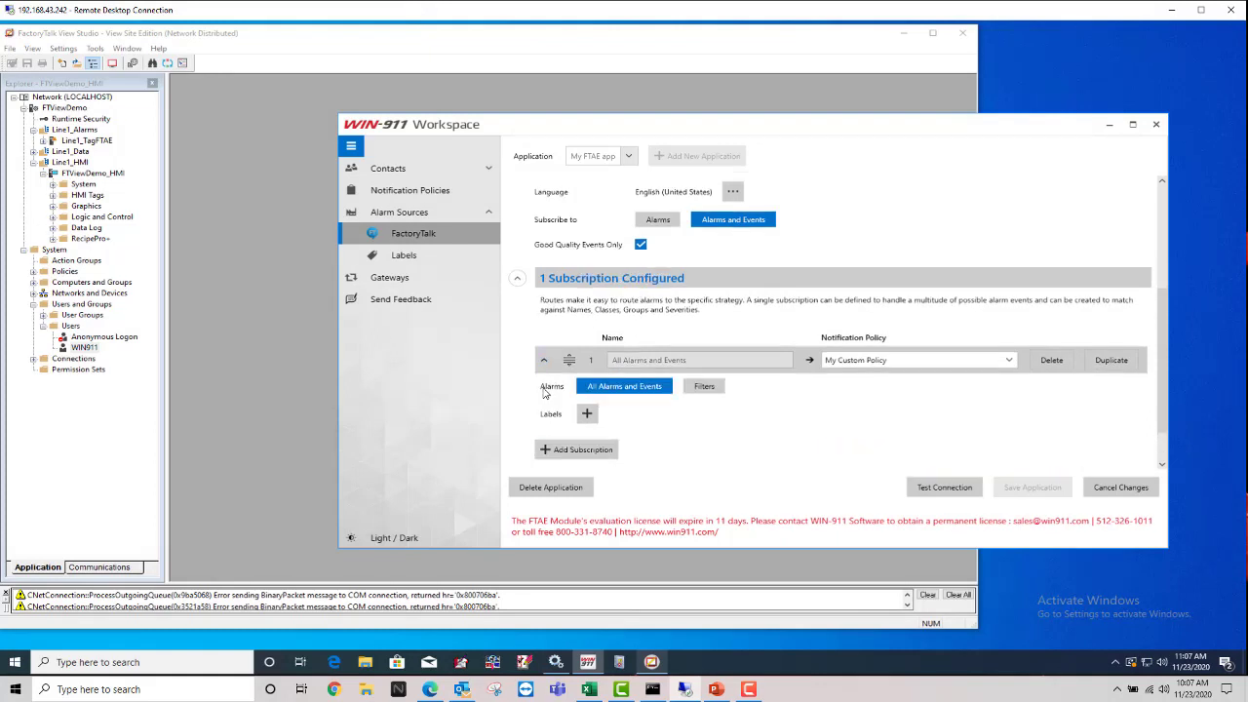
{"action": "left_click", "coordinate": [702, 387]}
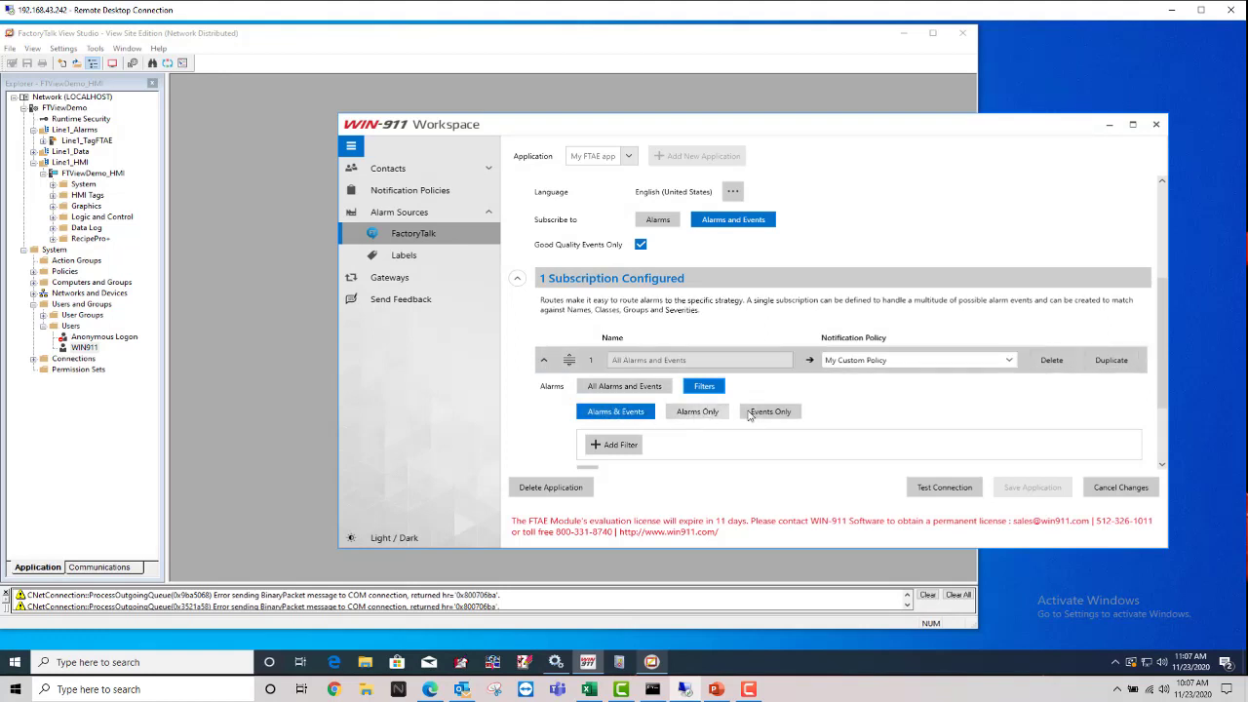
{"action": "scroll", "coordinate": [651, 419], "scroll_direction": "down", "scroll_amount": 2}
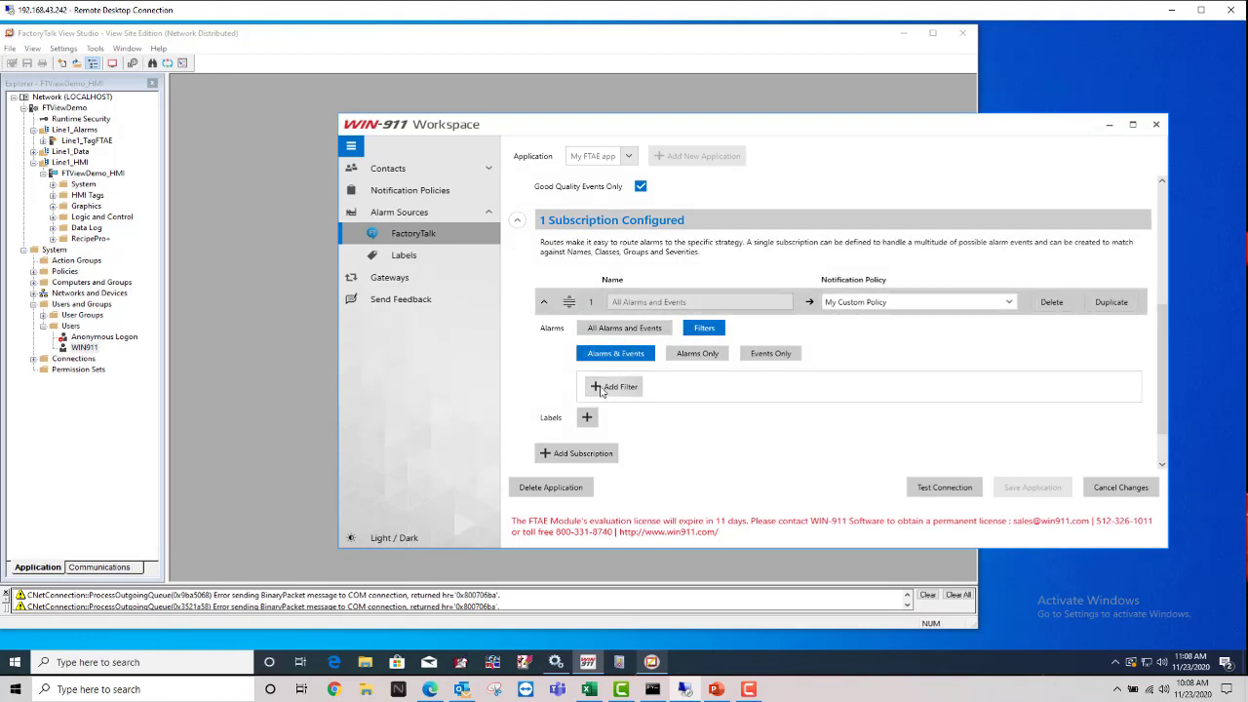
{"action": "left_click", "coordinate": [615, 387]}
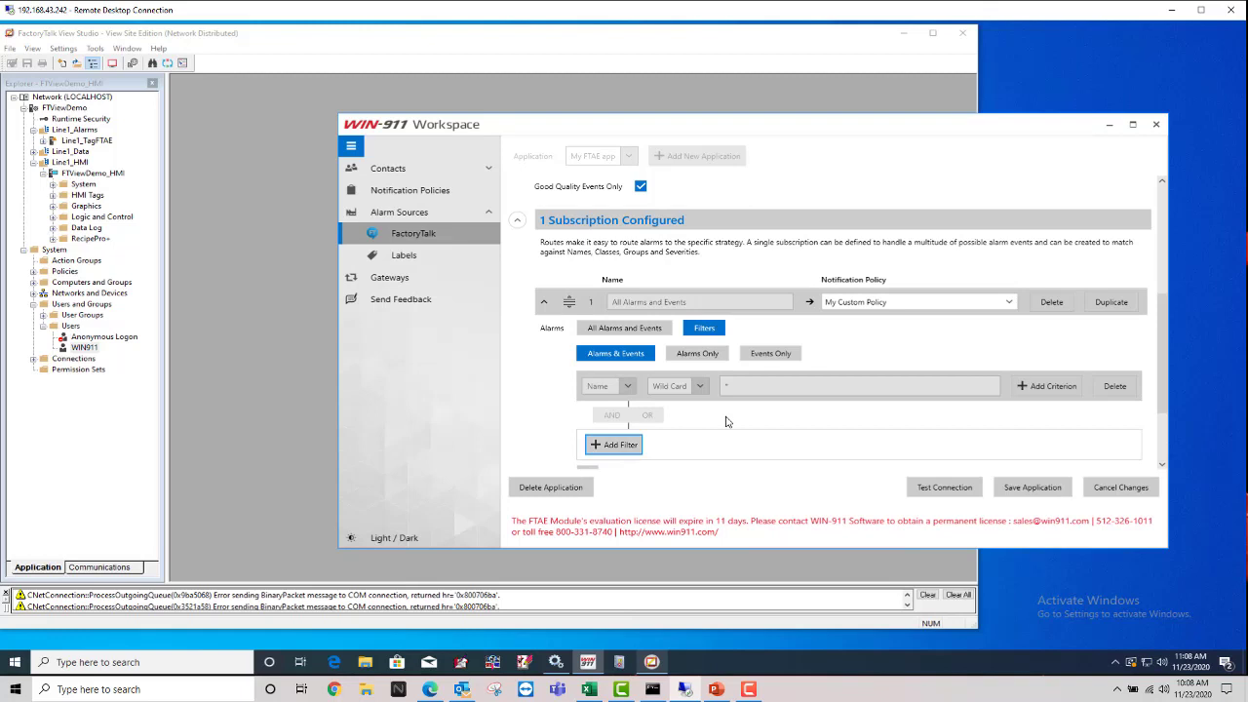
{"action": "scroll", "coordinate": [725, 421], "scroll_direction": "down", "scroll_amount": 1}
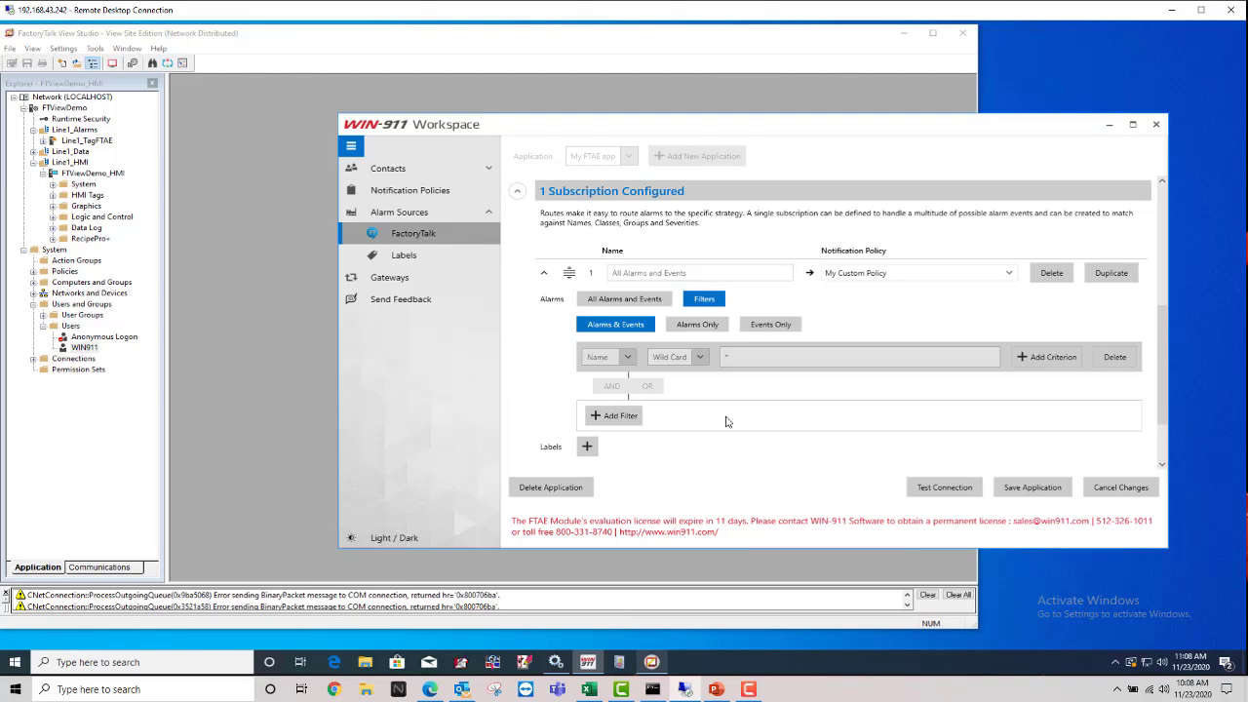
Step: Set the criterion to Group Contains WIN911 and commit it
{"action": "left_click", "coordinate": [628, 358]}
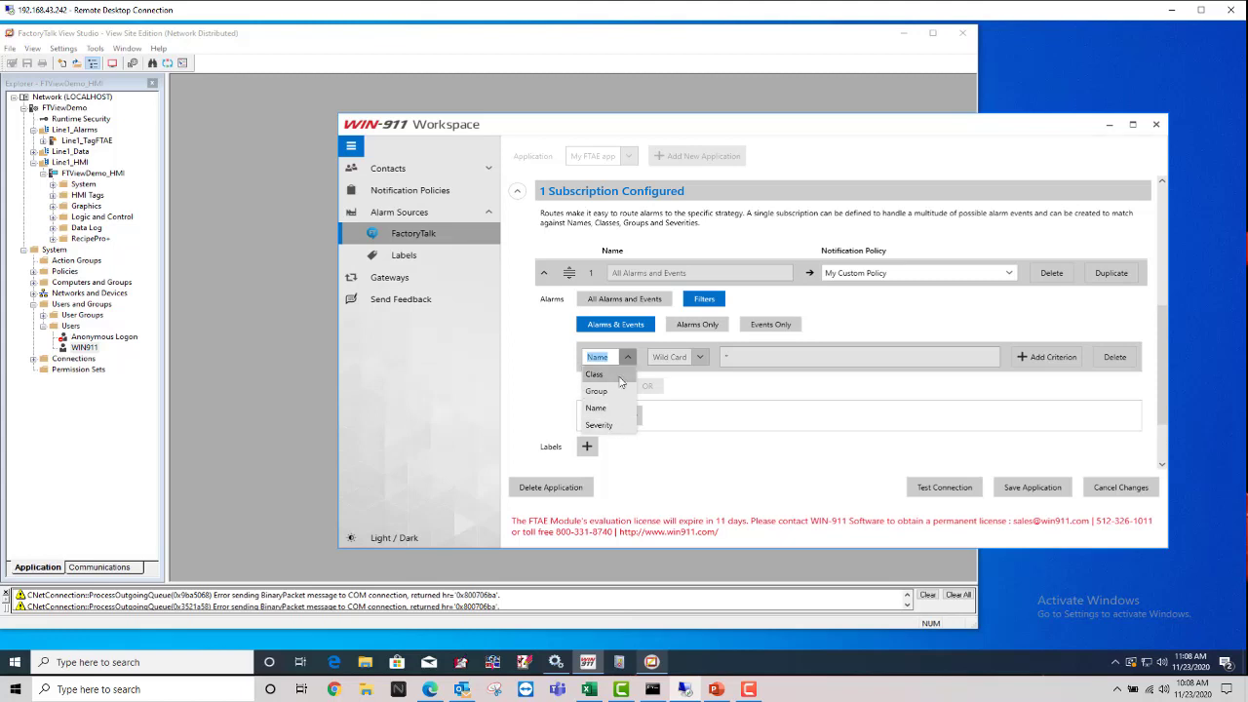
{"action": "left_click", "coordinate": [700, 366]}
{"action": "left_click", "coordinate": [700, 364]}
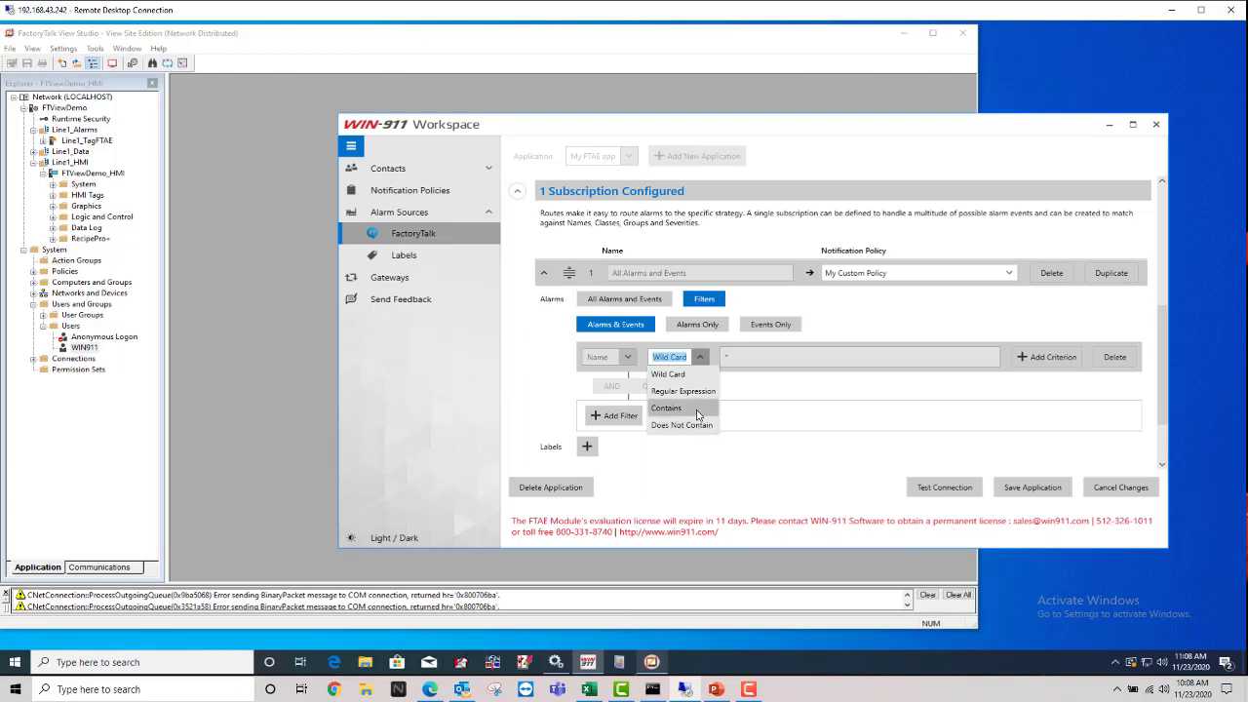
{"action": "left_click", "coordinate": [627, 362]}
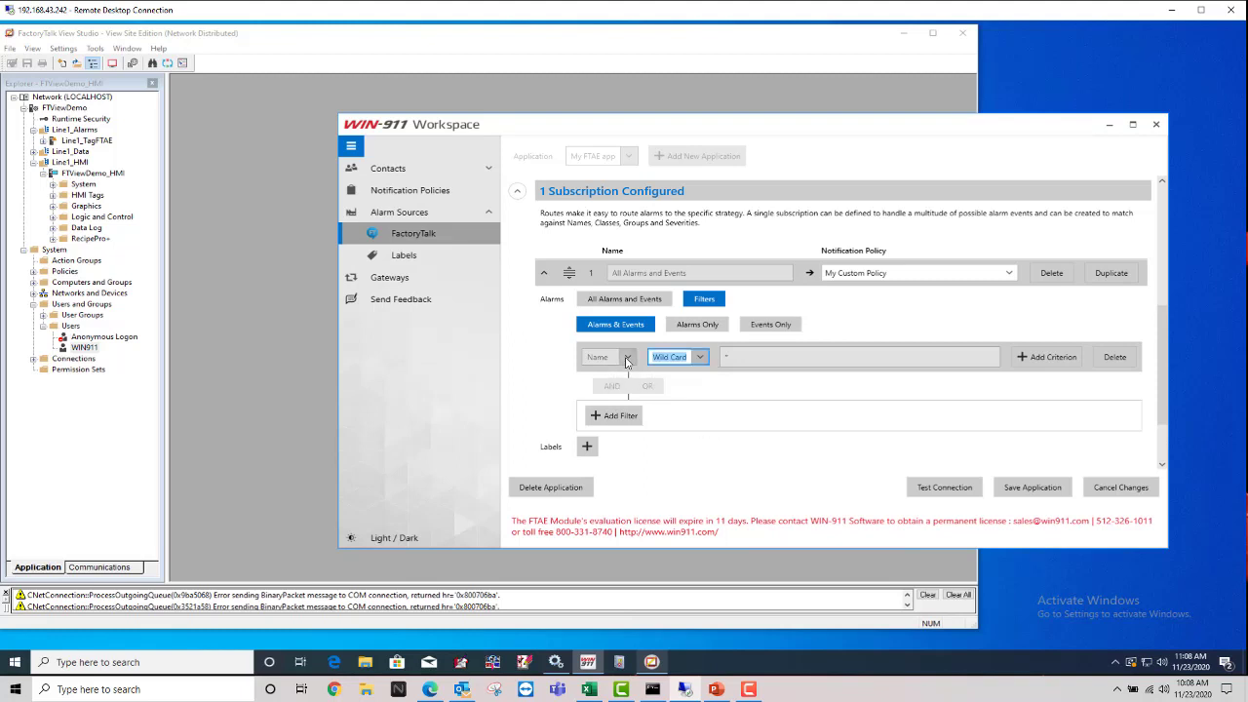
{"action": "left_click", "coordinate": [627, 359]}
{"action": "left_click", "coordinate": [604, 391]}
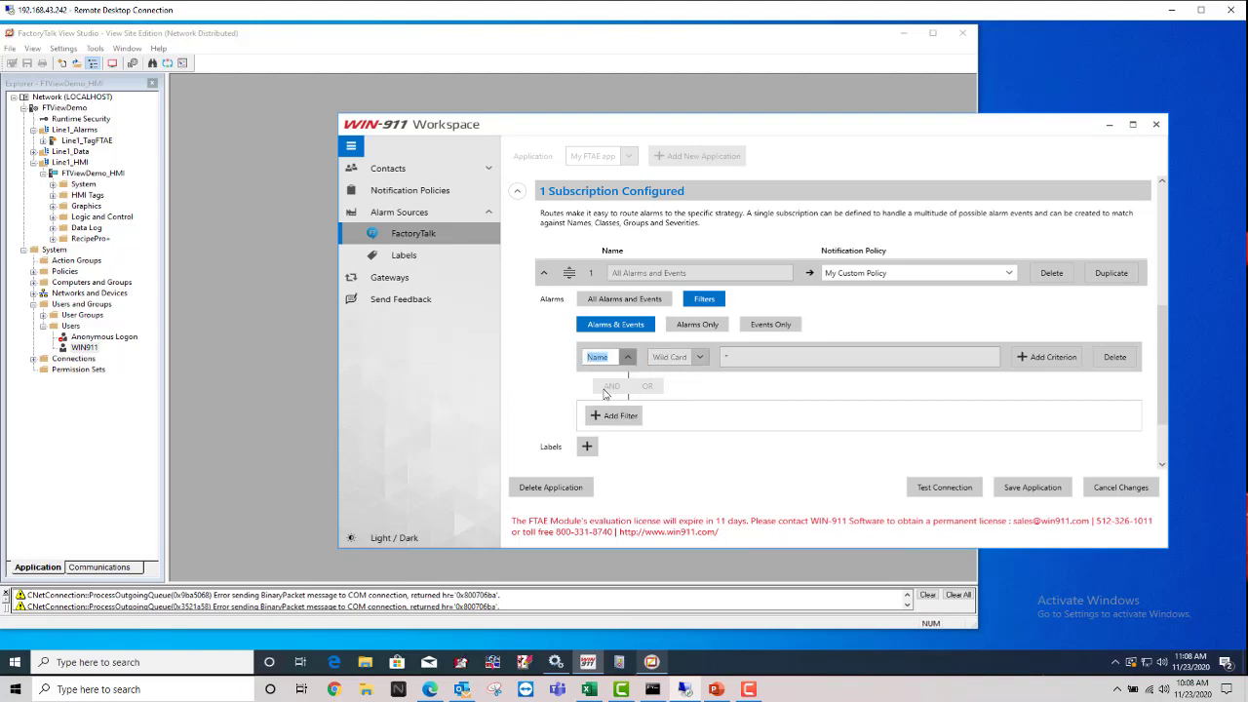
{"action": "left_click", "coordinate": [699, 358]}
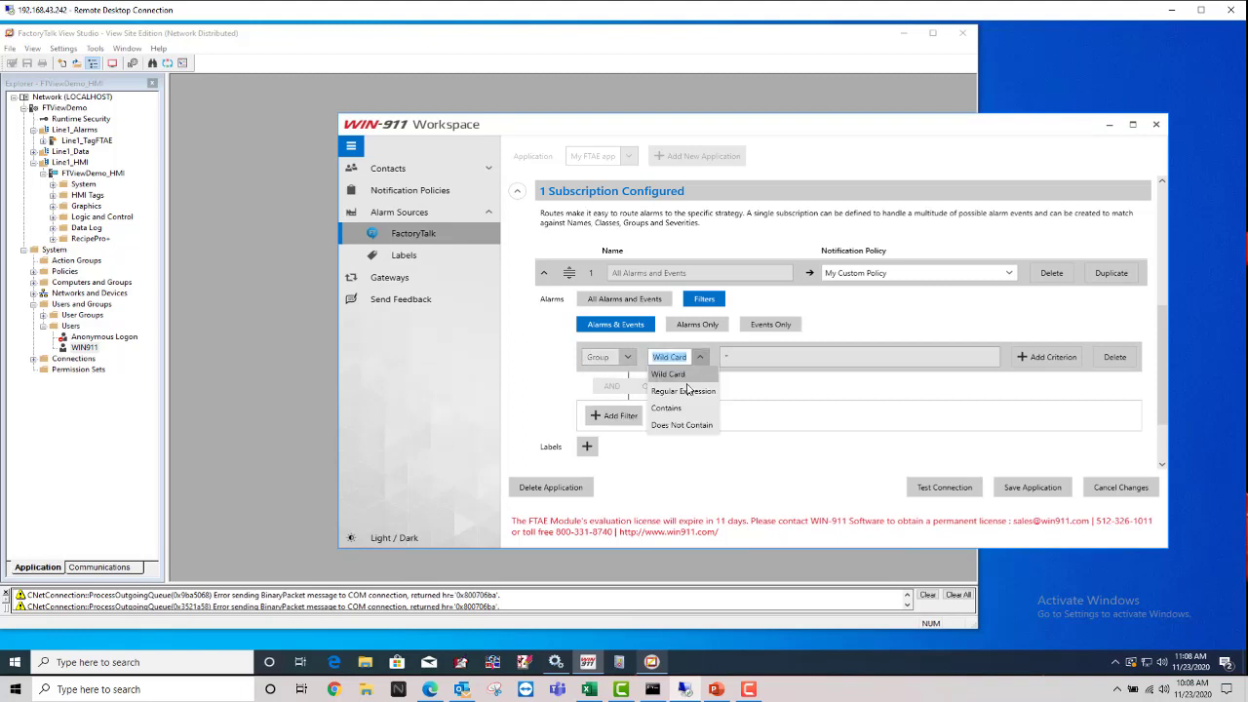
{"action": "left_click", "coordinate": [667, 408]}
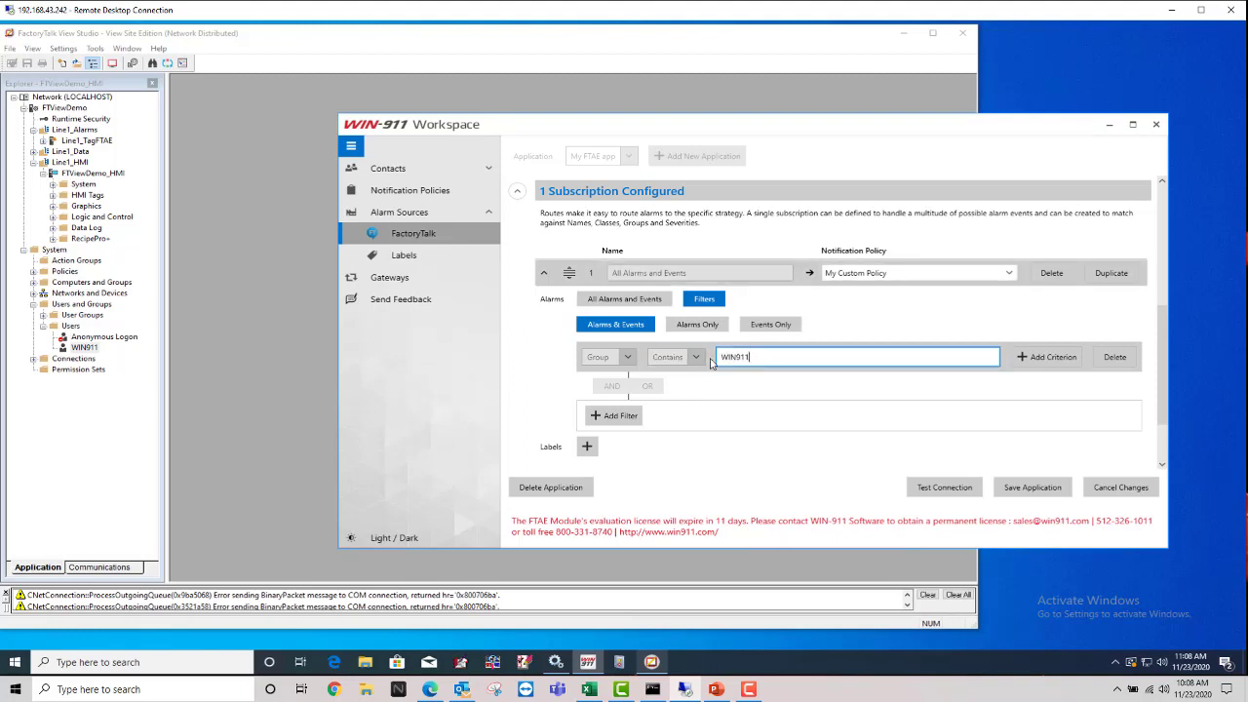
{"action": "left_click_drag", "start_coordinate": [714, 358], "coordinate": [752, 374]}
{"action": "left_click", "coordinate": [740, 392]}
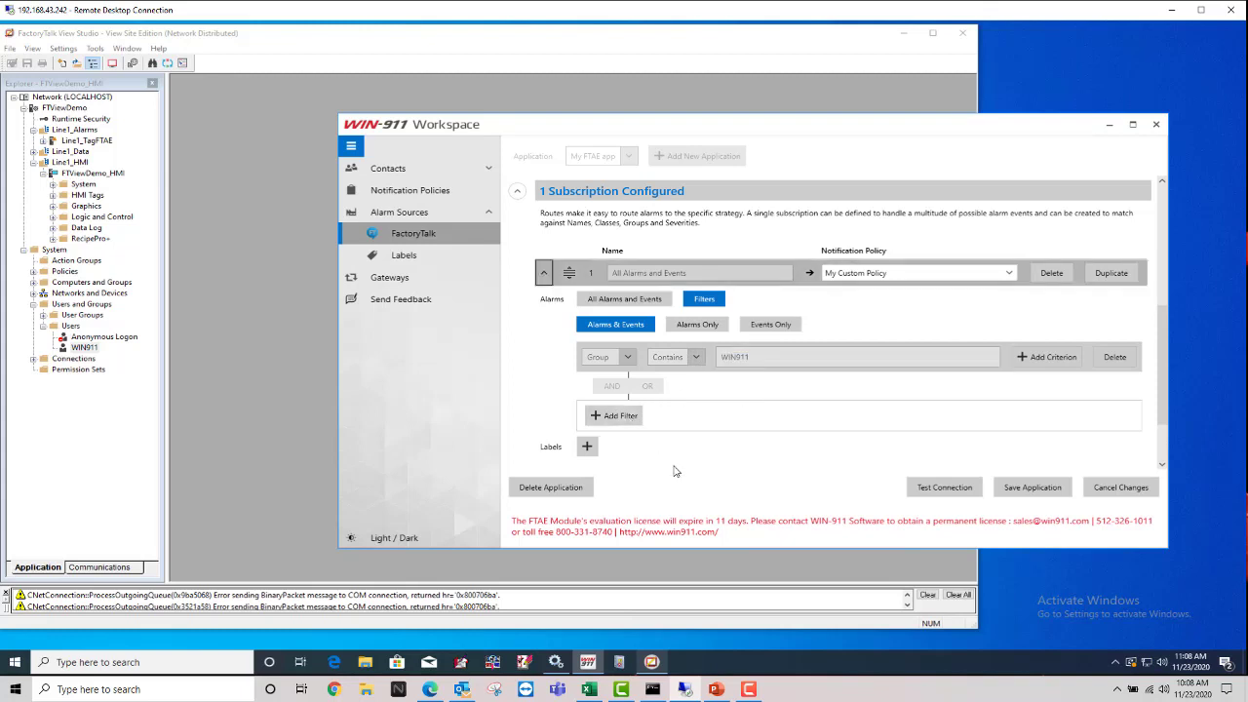
Step: Add a second filter criterion joined with AND, set to Name / Contains
{"action": "left_click", "coordinate": [614, 415]}
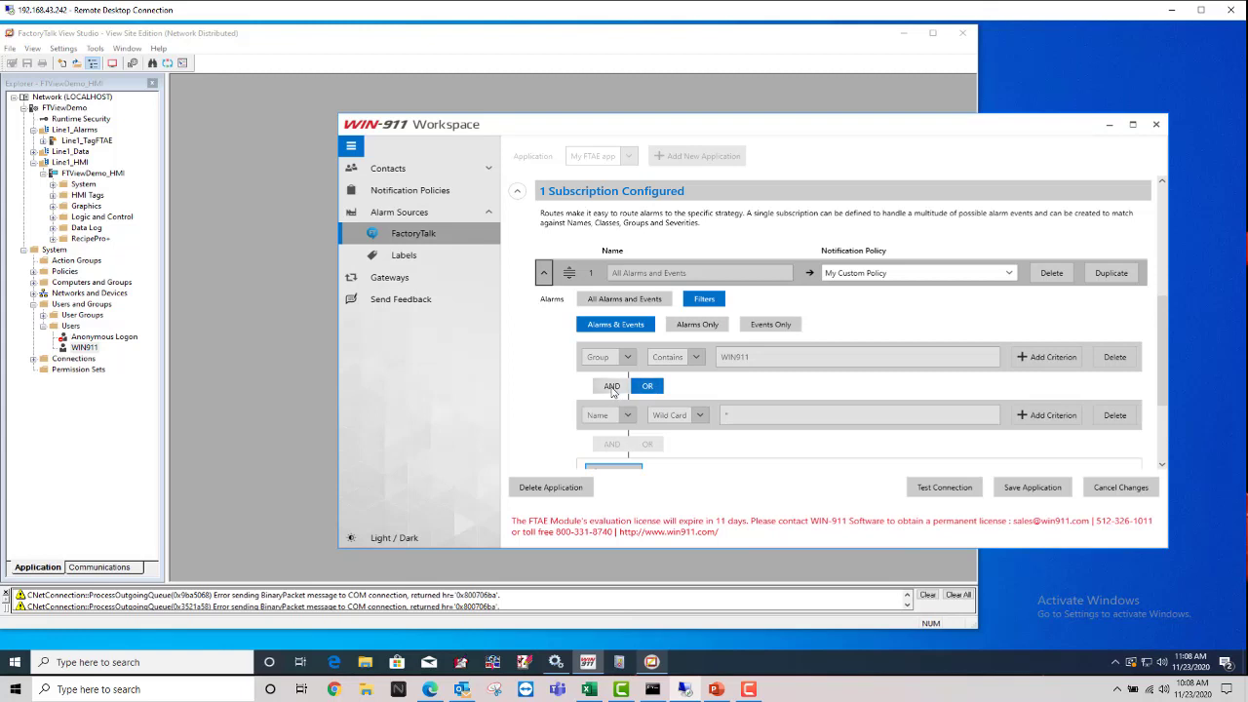
{"action": "scroll", "coordinate": [723, 397], "scroll_direction": "down", "scroll_amount": 1}
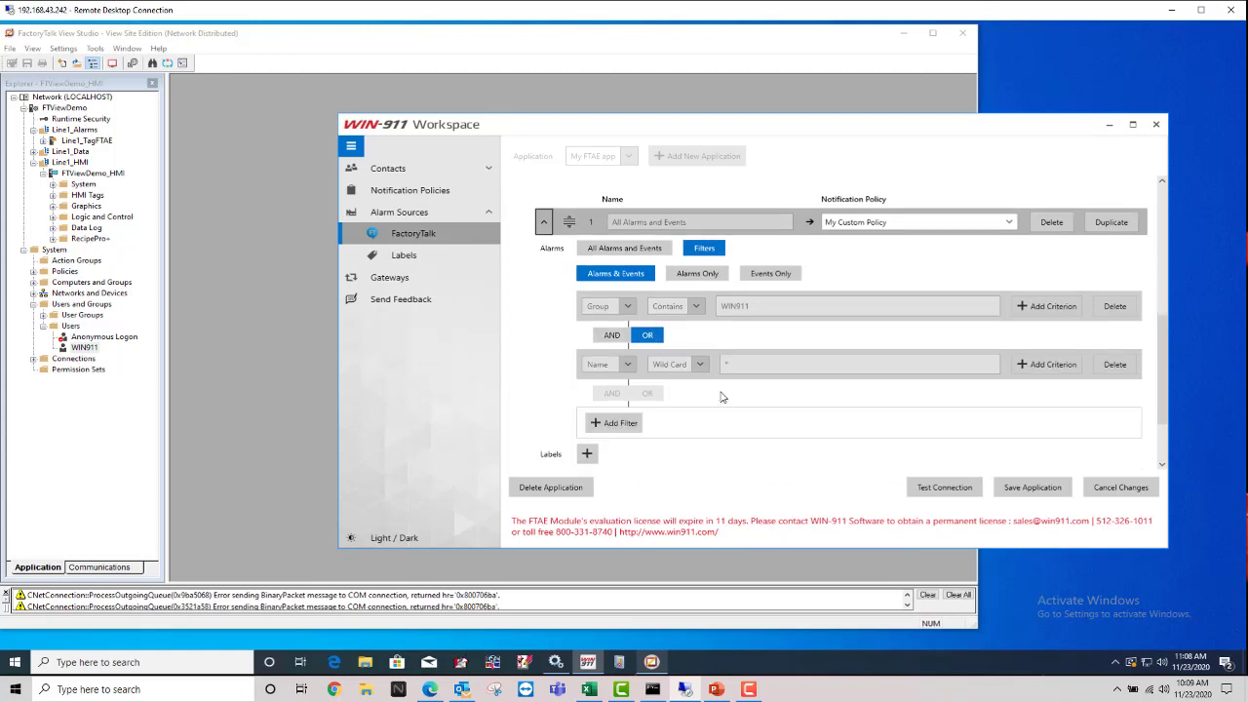
{"action": "left_click", "coordinate": [611, 336]}
{"action": "left_click", "coordinate": [628, 364]}
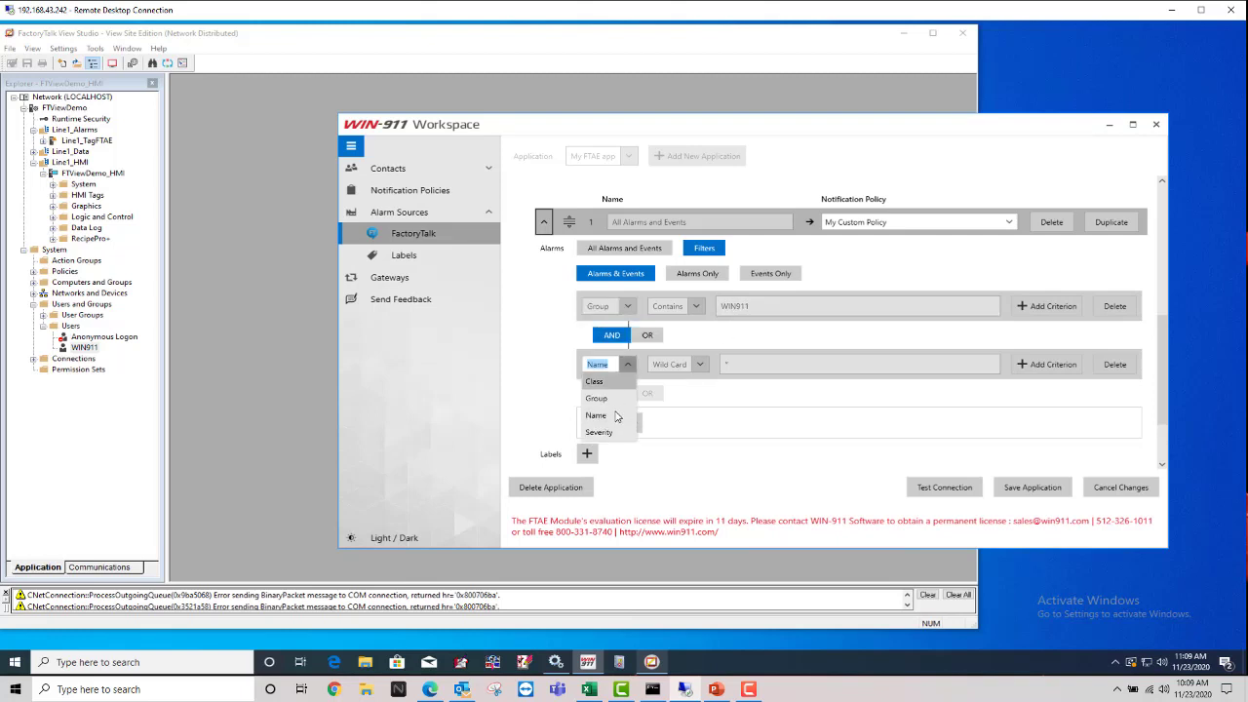
{"action": "left_click", "coordinate": [614, 416]}
{"action": "left_click", "coordinate": [687, 365]}
{"action": "left_click", "coordinate": [672, 413]}
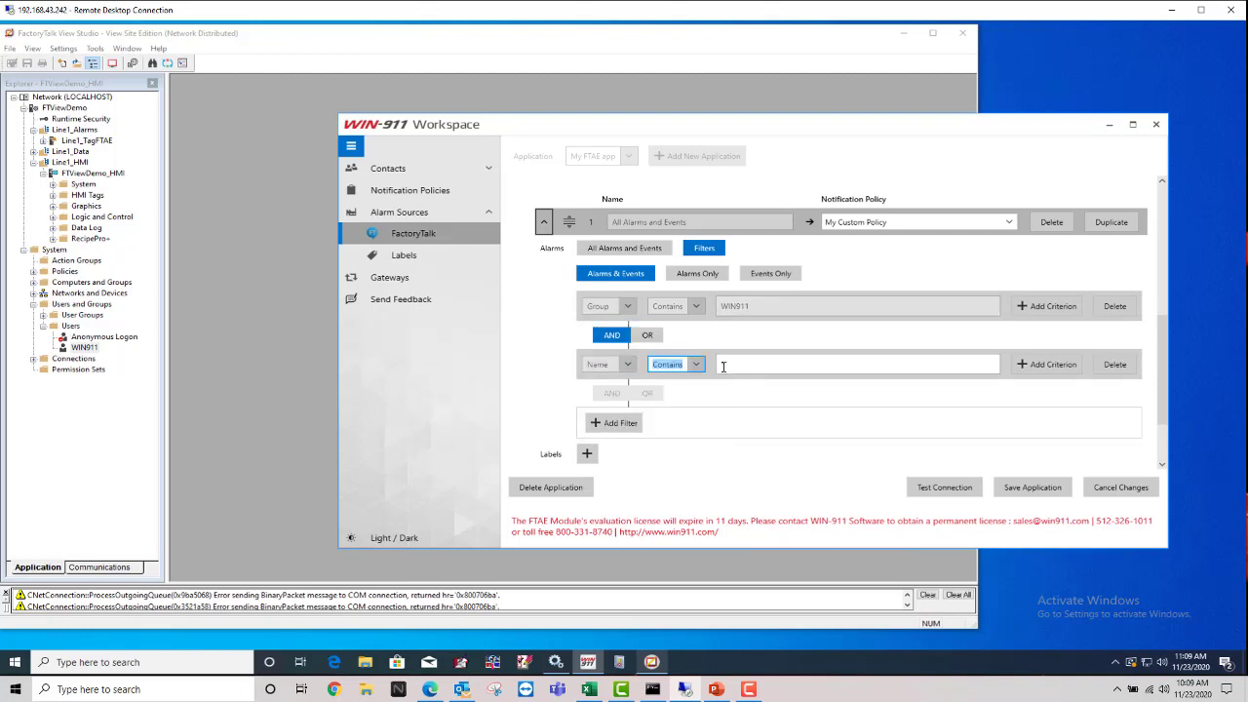
Step: Enter Tank as the name value, then review the available notification policies
{"action": "left_click", "coordinate": [717, 365]}
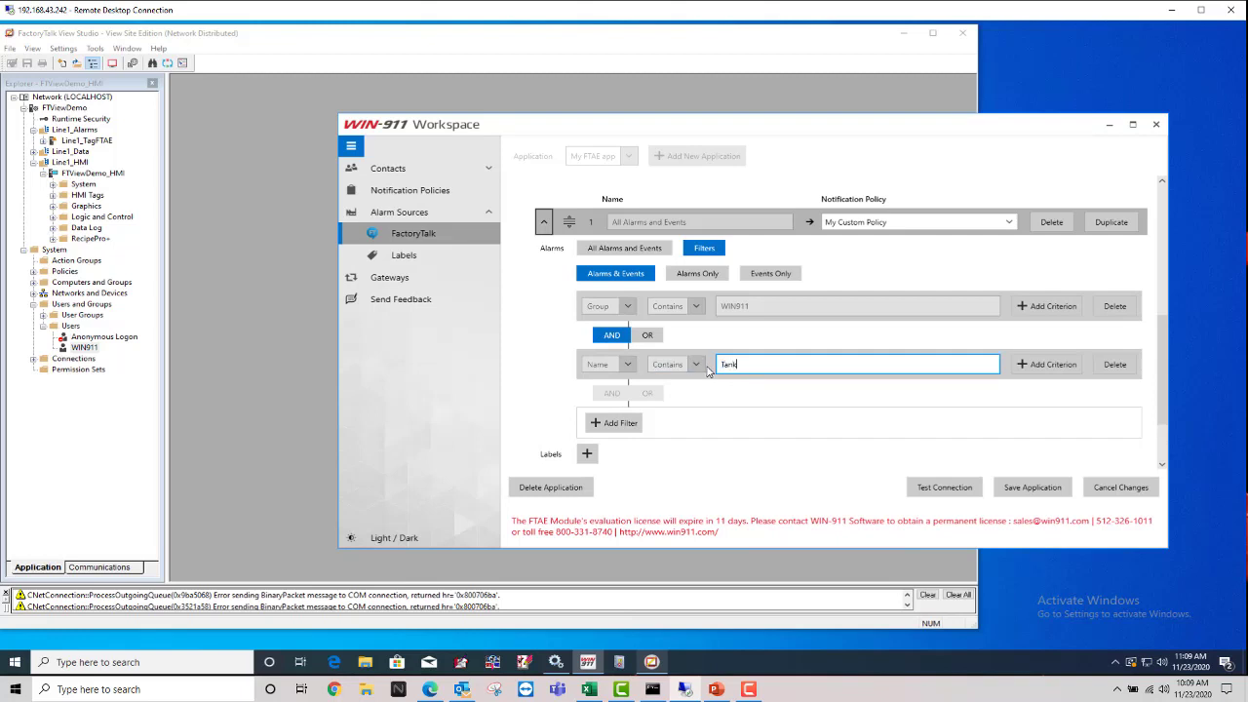
{"action": "left_click", "coordinate": [731, 392]}
{"action": "scroll", "coordinate": [749, 451], "scroll_direction": "up", "scroll_amount": 1}
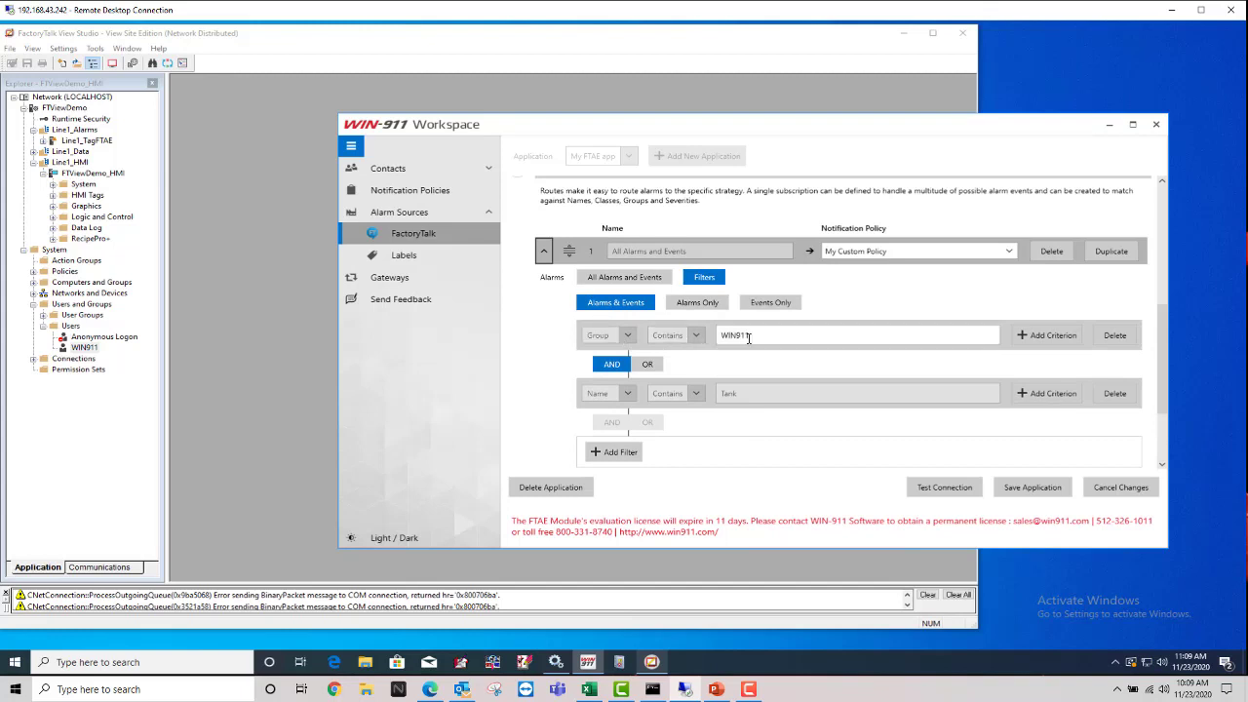
{"action": "scroll", "coordinate": [733, 334], "scroll_direction": "down", "scroll_amount": 1}
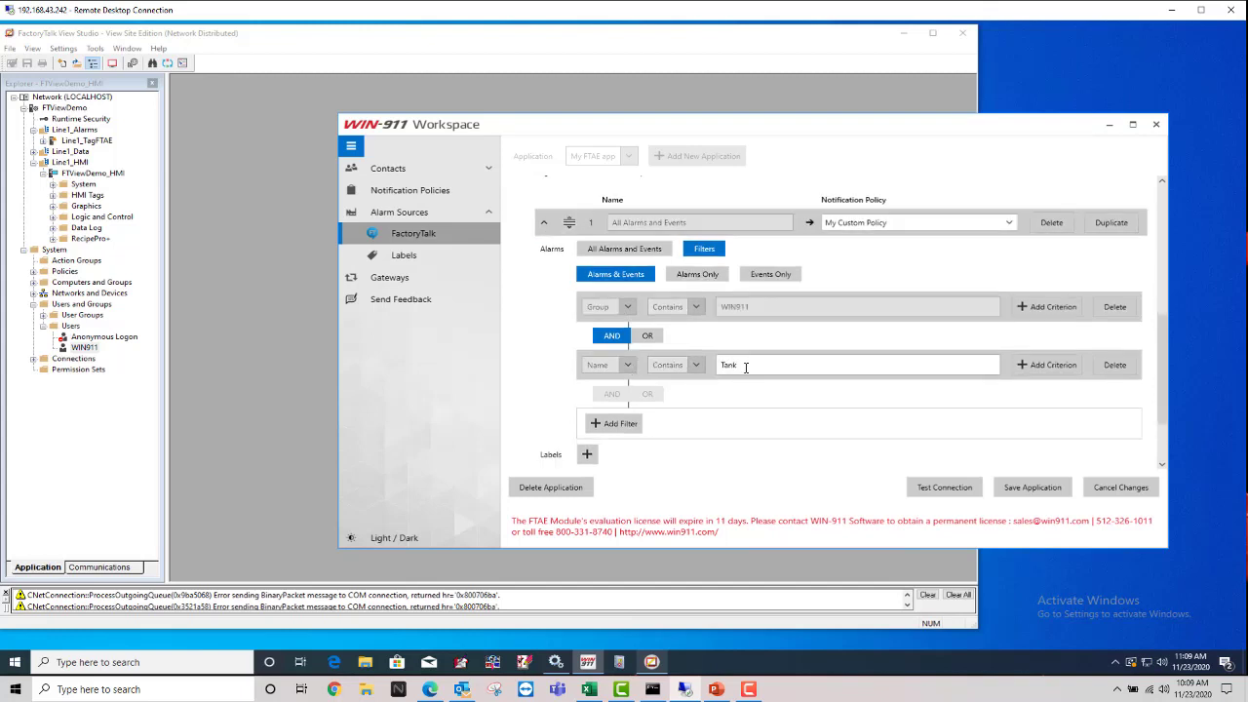
{"action": "left_click", "coordinate": [732, 366]}
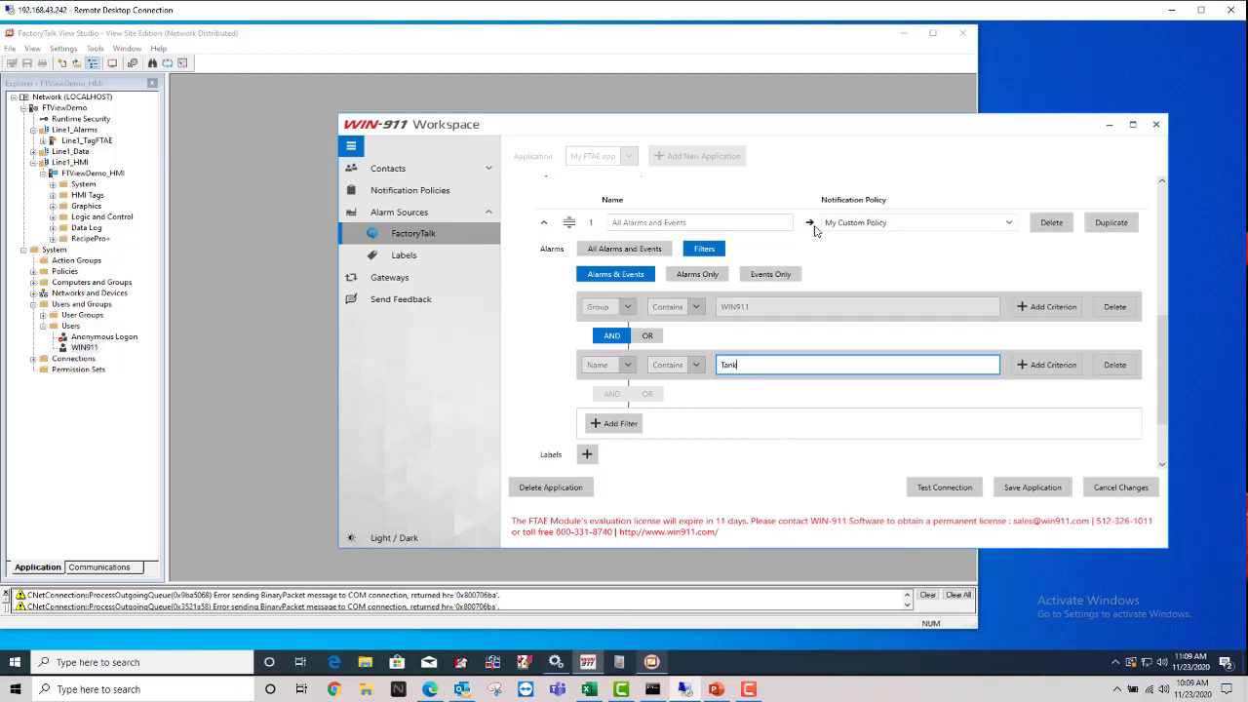
{"action": "left_click", "coordinate": [1010, 224]}
Step: Keep My Custom Policy, switch the name criterion to Wild Card with Tank*, and save
{"action": "left_click", "coordinate": [955, 274]}
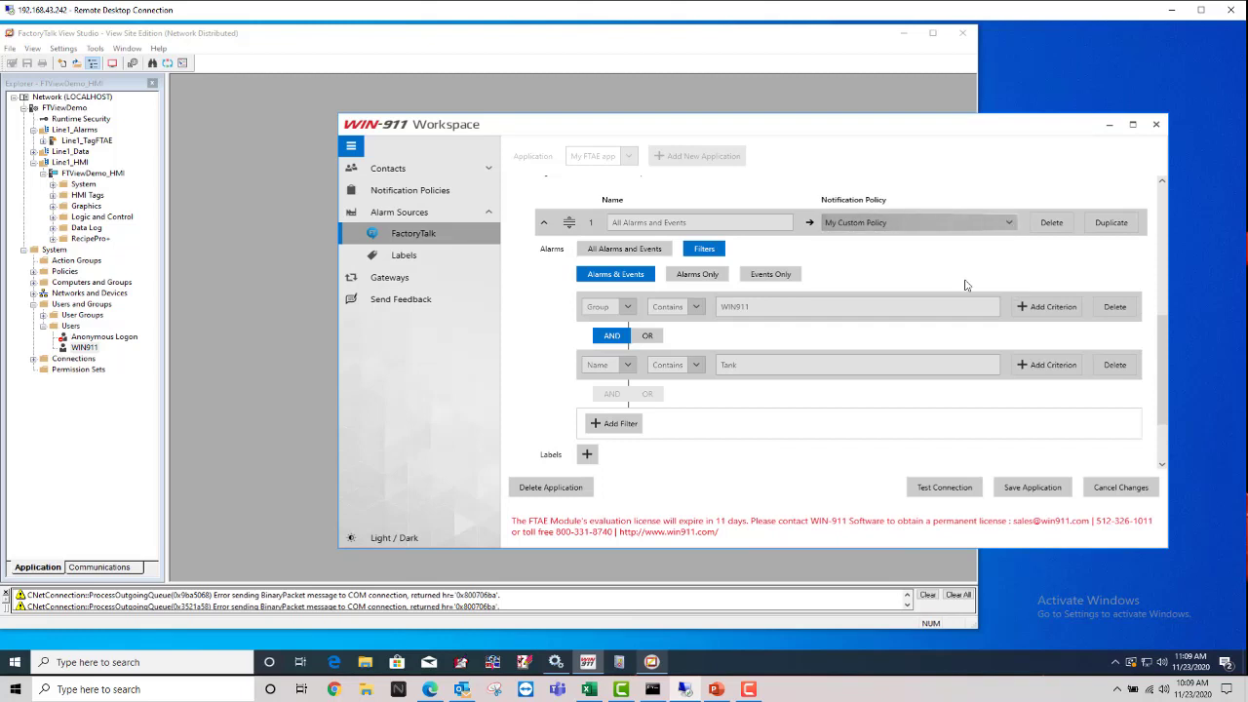
{"action": "left_click", "coordinate": [698, 366]}
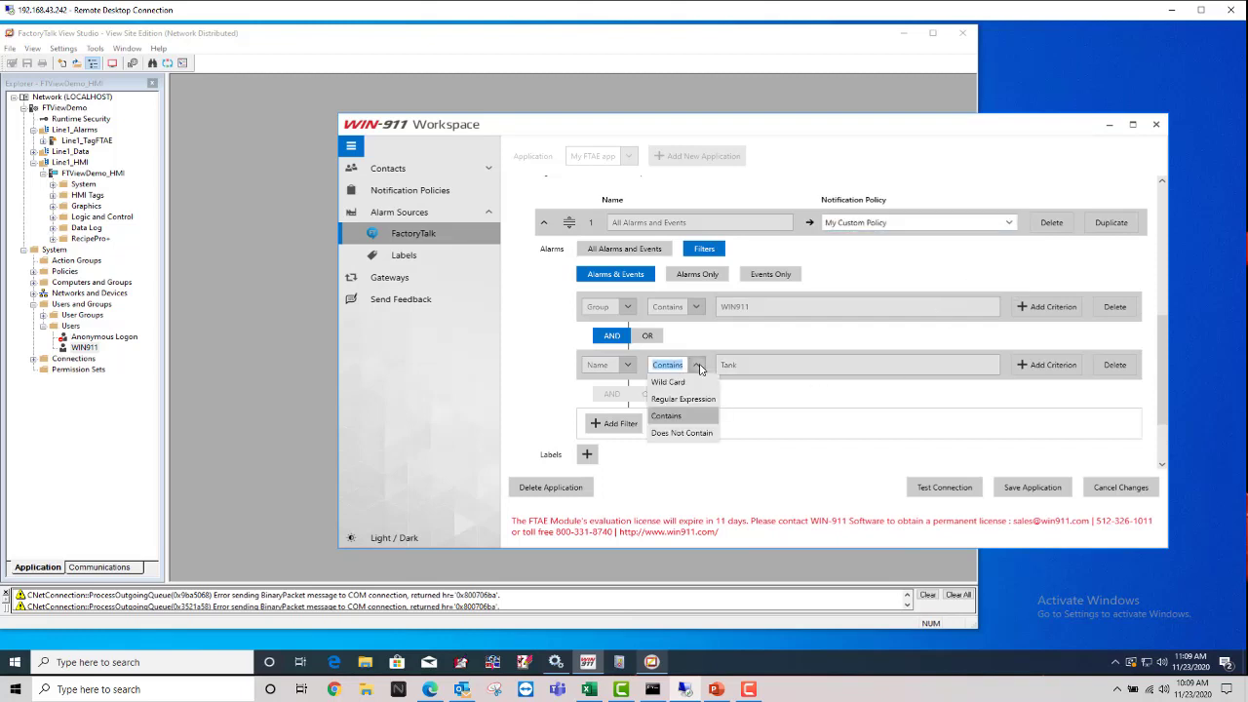
{"action": "left_click", "coordinate": [688, 382]}
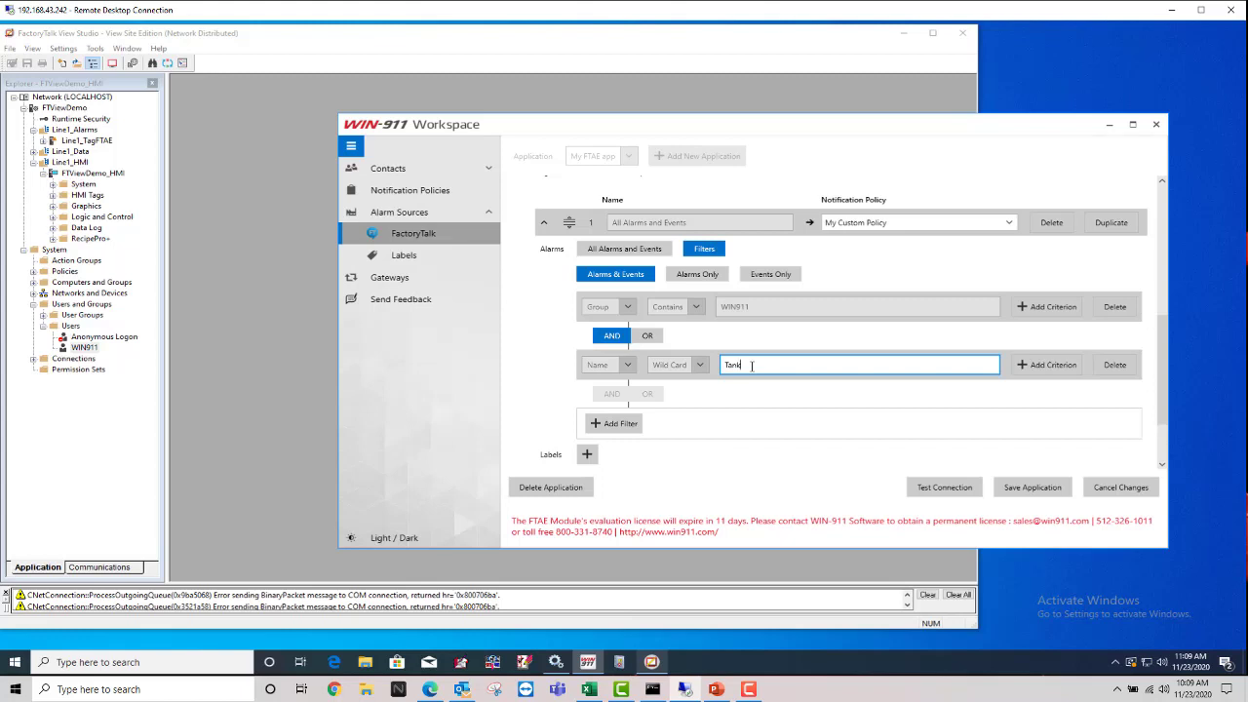
{"action": "type", "text": "*"}
{"action": "left_click", "coordinate": [678, 363]}
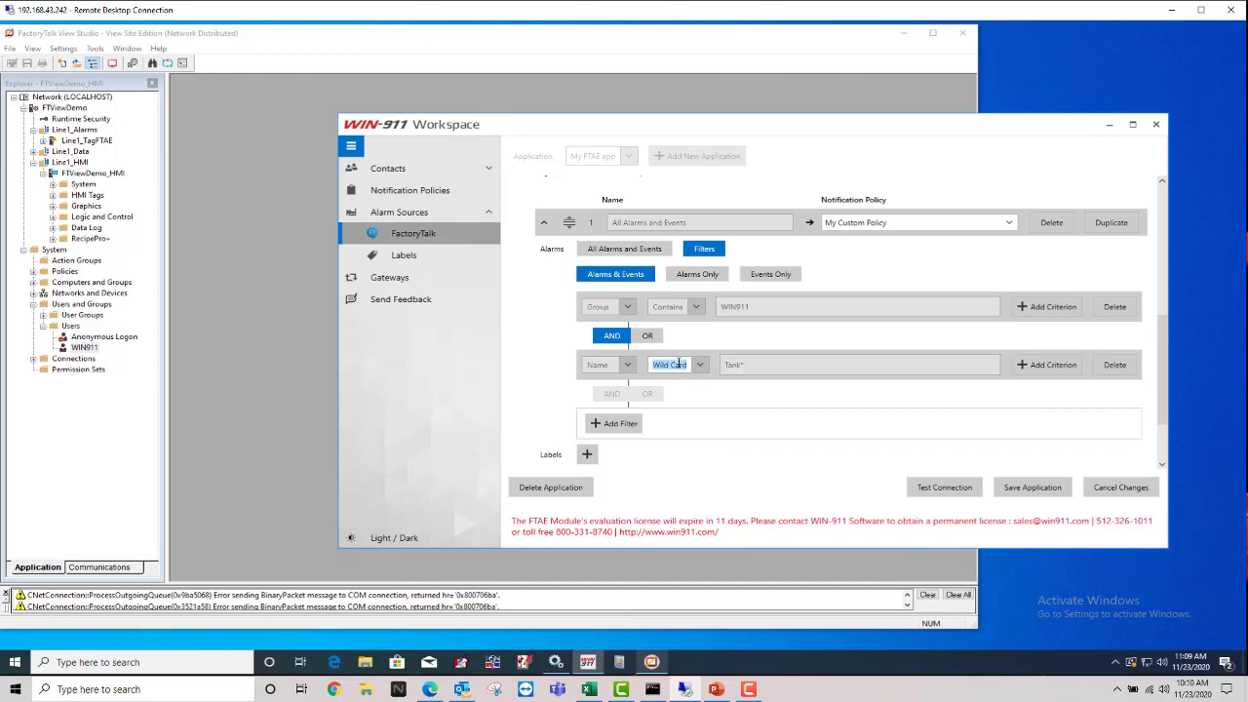
{"action": "left_click", "coordinate": [743, 366]}
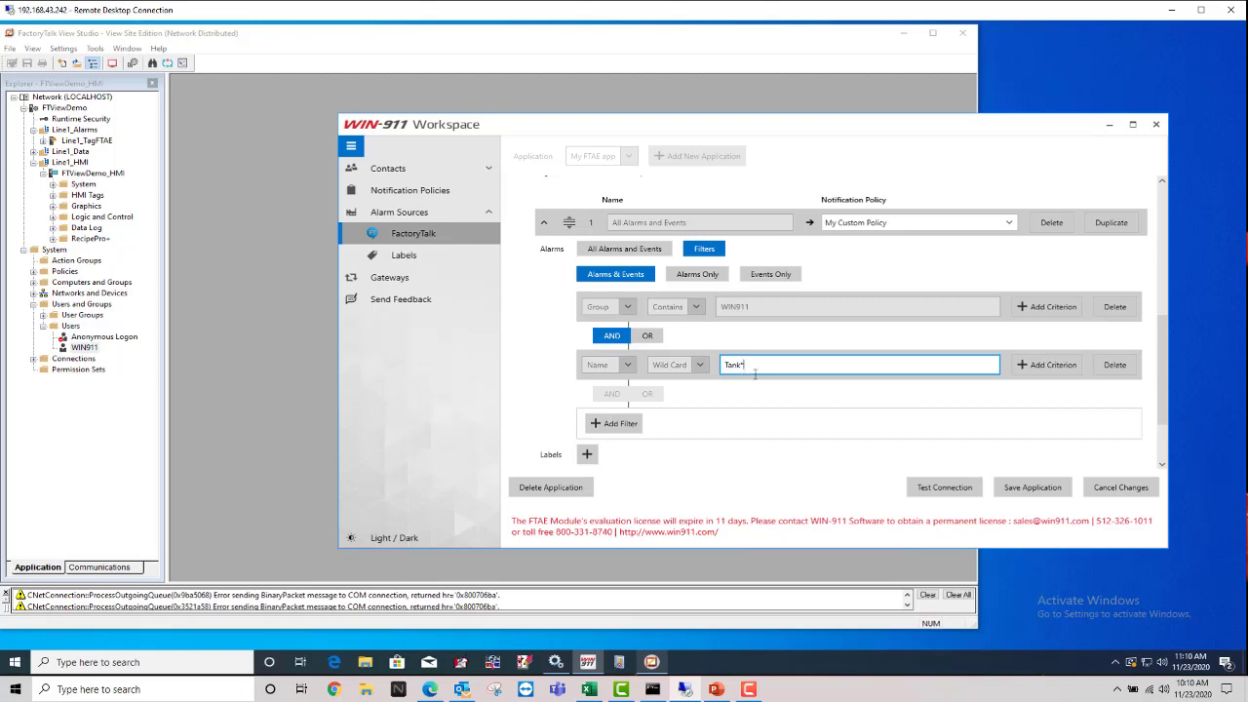
{"action": "left_click", "coordinate": [1048, 490]}
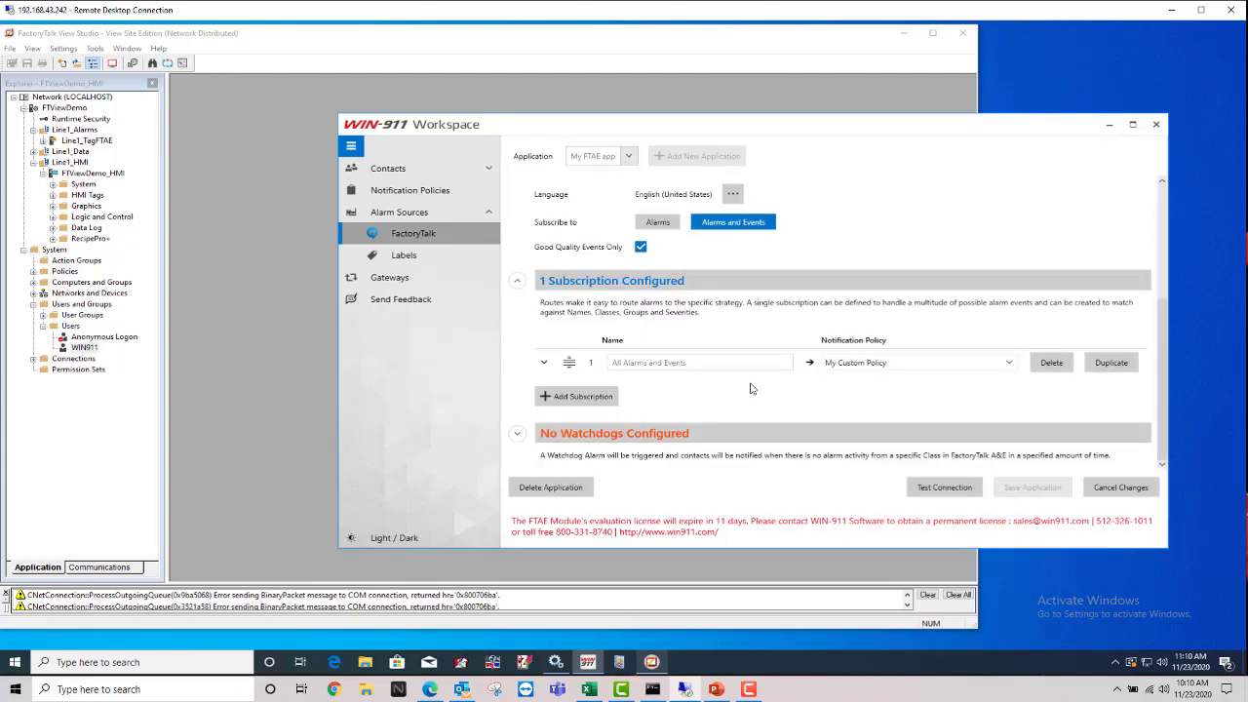
Step: Delete the Tank* name criterion, leaving only the Group contains WIN911 filter
{"action": "left_click", "coordinate": [543, 363]}
{"action": "scroll", "coordinate": [643, 390], "scroll_direction": "down", "scroll_amount": 5}
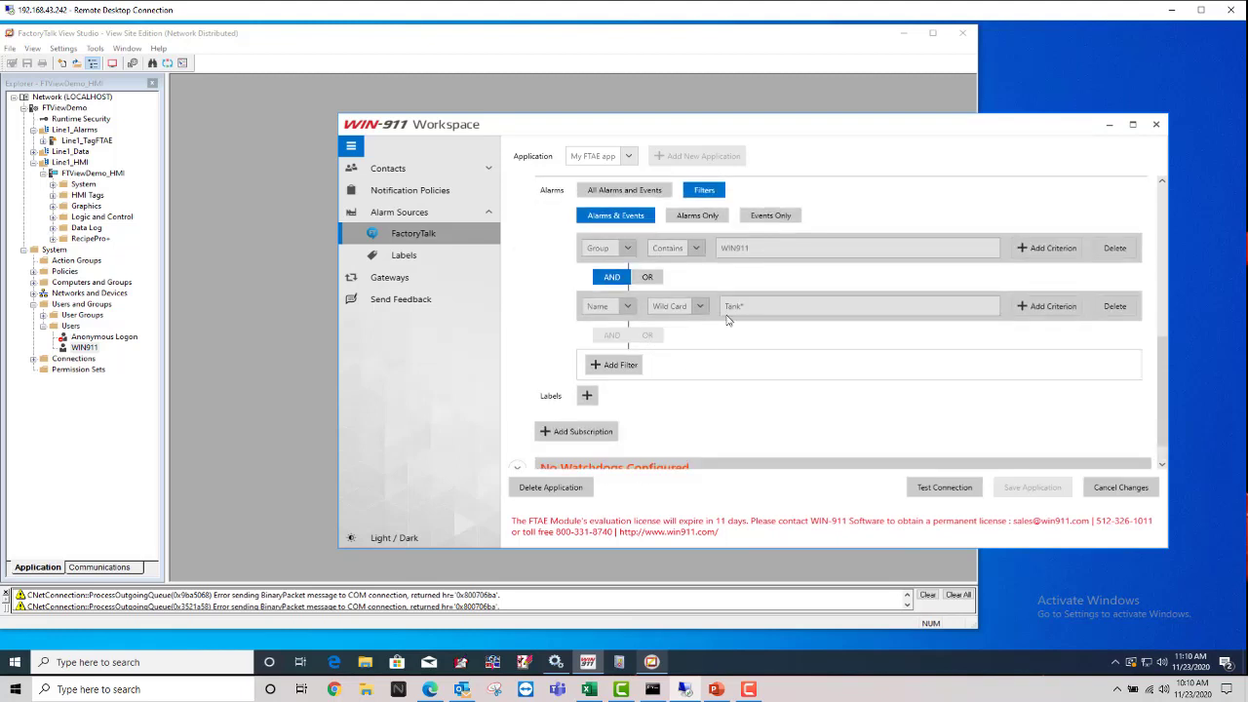
{"action": "left_click", "coordinate": [739, 305]}
{"action": "scroll", "coordinate": [749, 306], "scroll_direction": "up", "scroll_amount": 1}
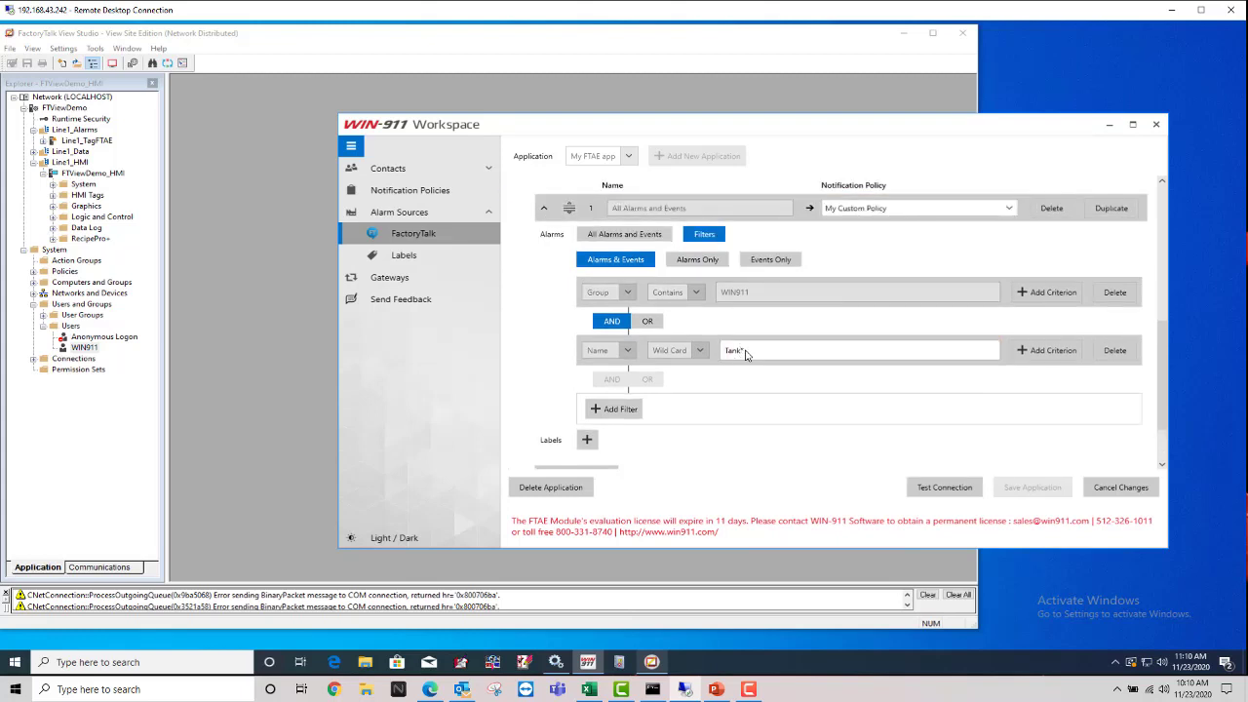
{"action": "double_click", "coordinate": [745, 353]}
{"action": "left_click", "coordinate": [757, 293]}
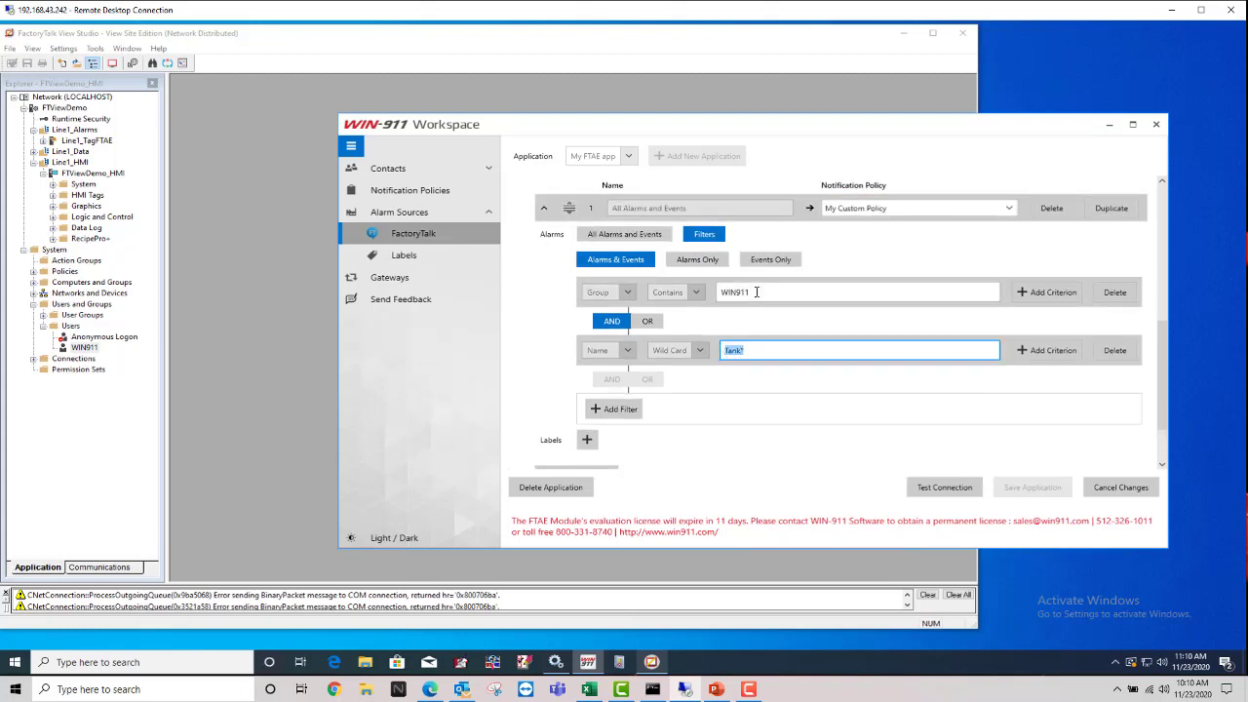
{"action": "left_click_drag", "start_coordinate": [758, 293], "coordinate": [723, 296]}
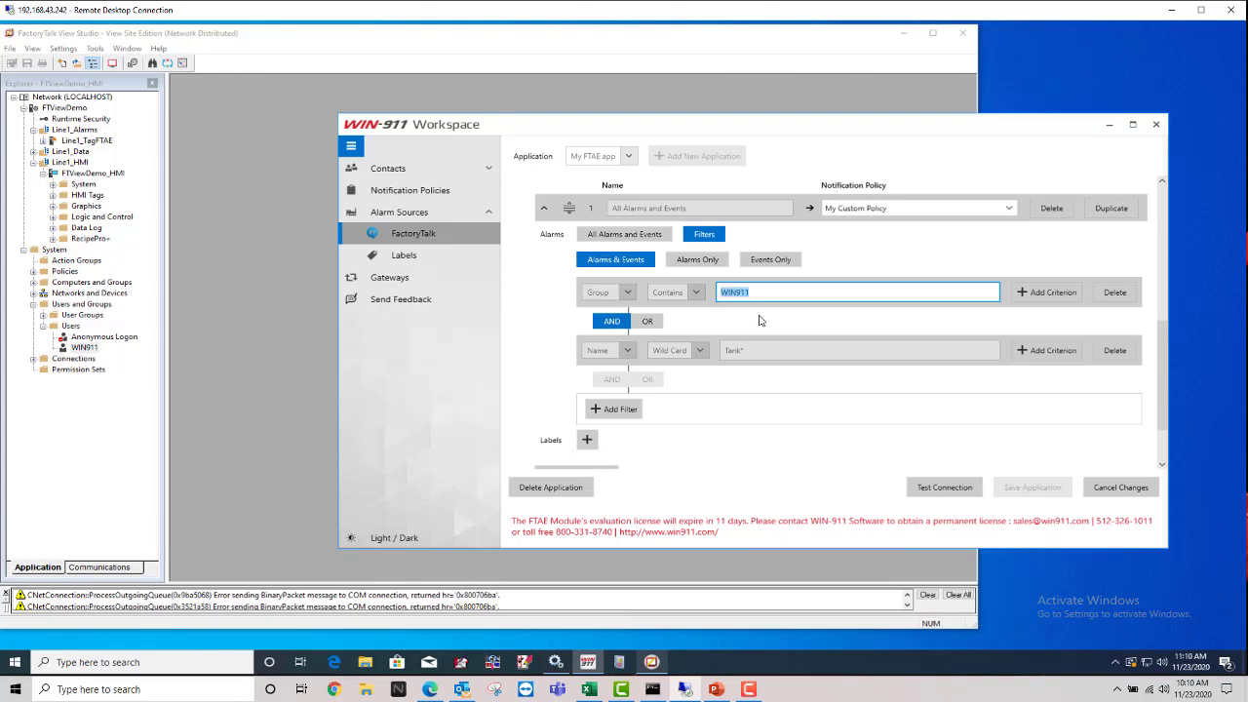
{"action": "left_click", "coordinate": [1115, 351]}
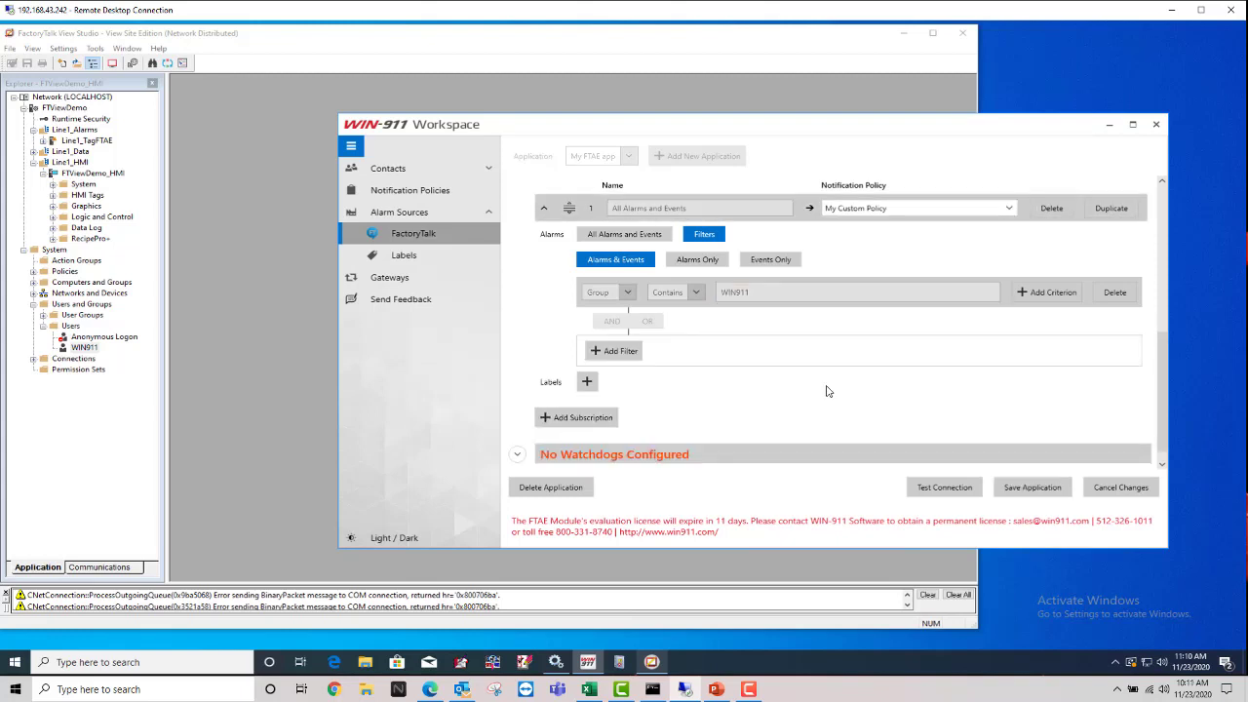
Step: Add a trial second criterion, toggle its AND/OR connector, then remove it again
{"action": "left_click", "coordinate": [614, 351]}
{"action": "left_click", "coordinate": [647, 321]}
{"action": "left_click", "coordinate": [612, 321]}
{"action": "left_click", "coordinate": [647, 321]}
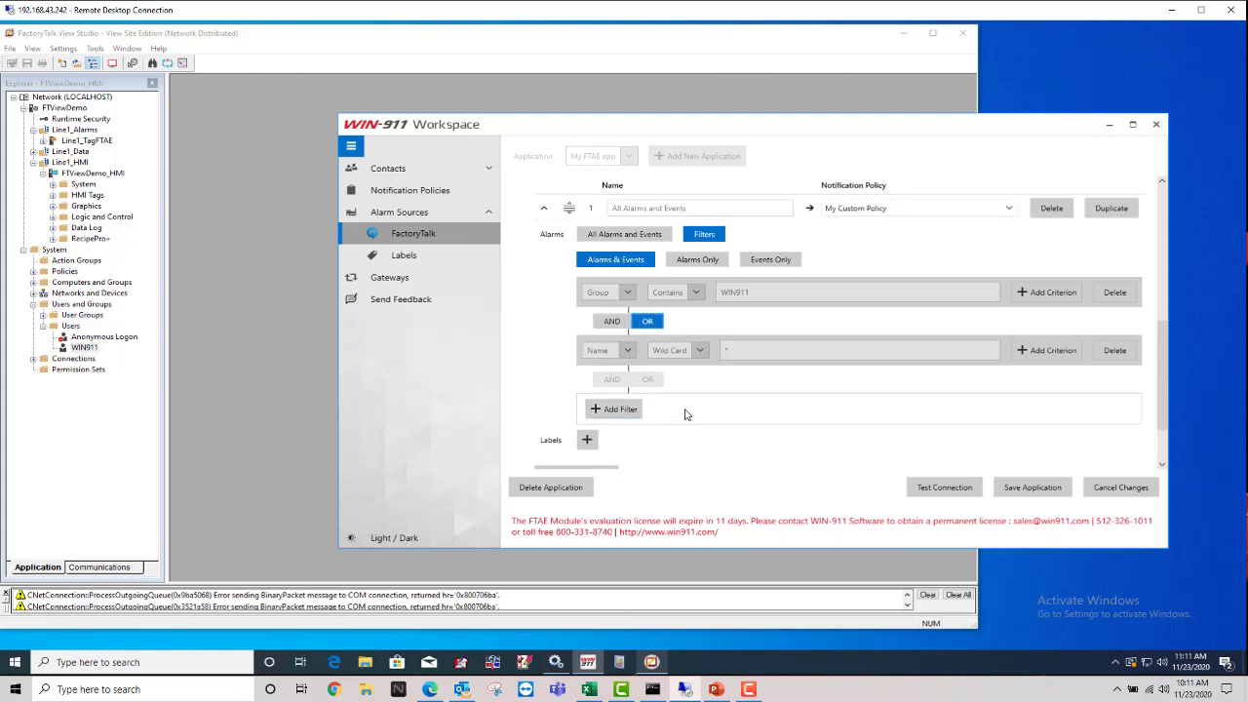
{"action": "left_click", "coordinate": [1114, 350]}
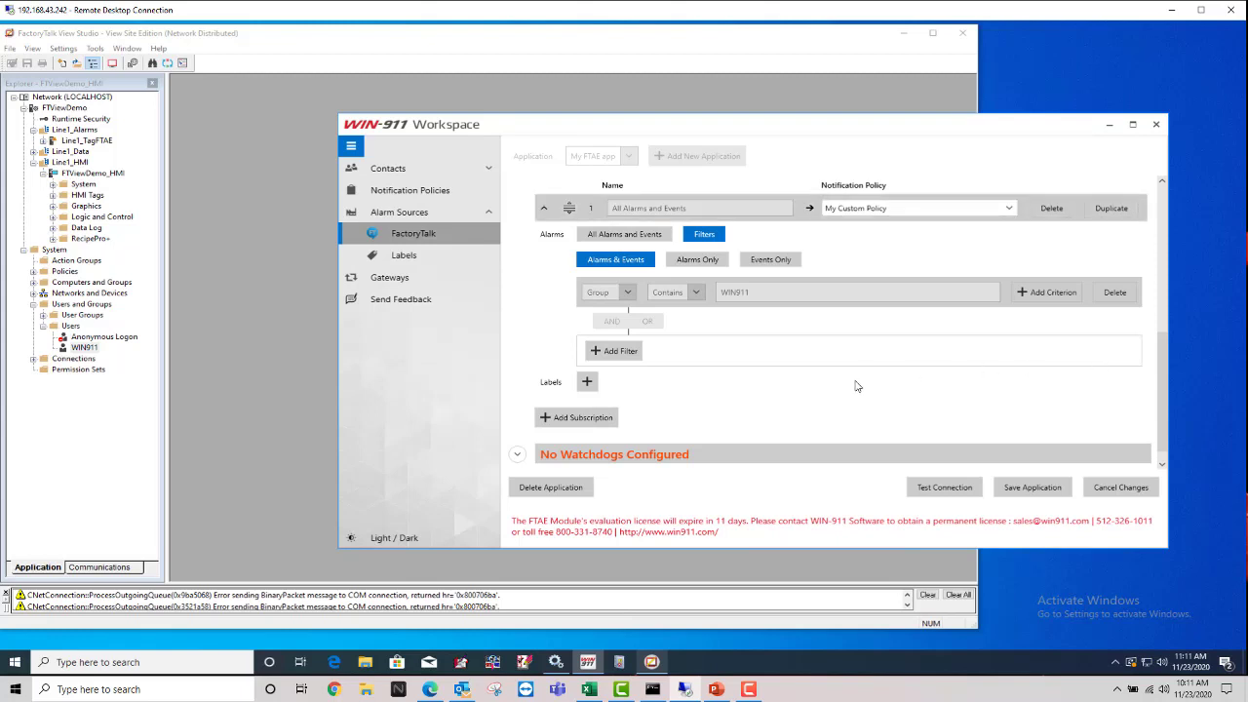
Step: Check the WIN911 group value and set subscription 1's policy to My Custom Policy
{"action": "scroll", "coordinate": [780, 406], "scroll_direction": "up", "scroll_amount": 1}
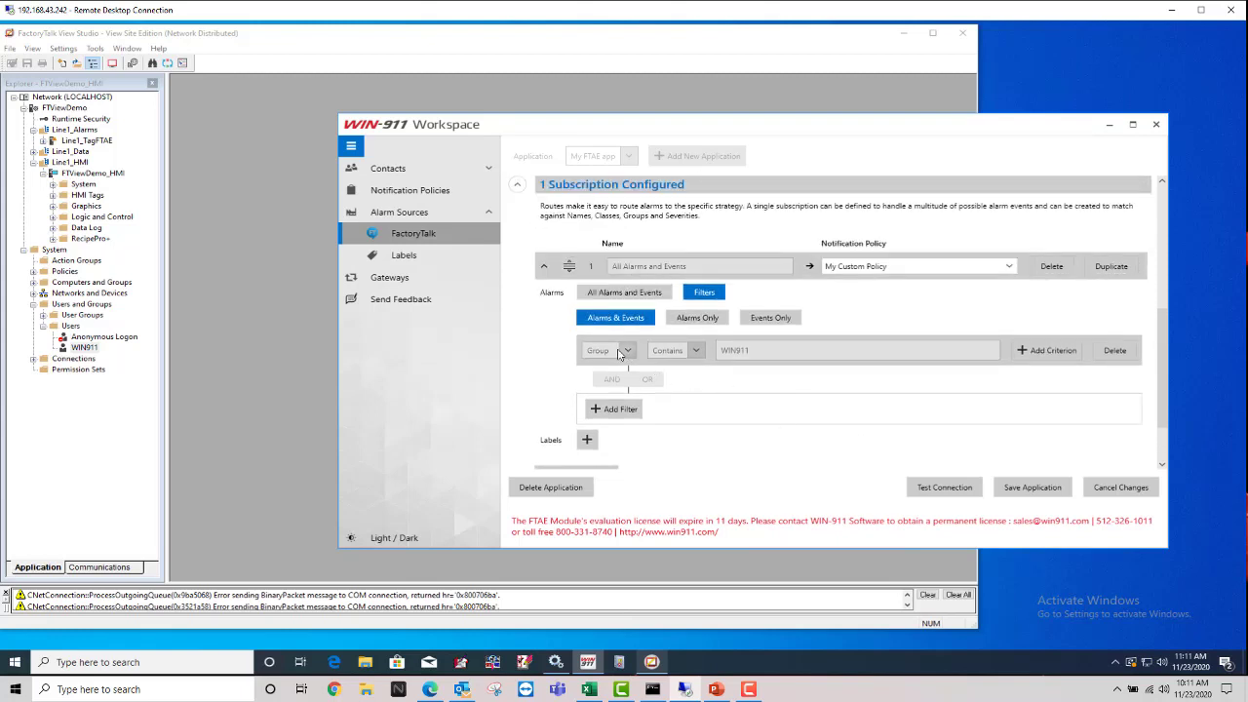
{"action": "left_click", "coordinate": [722, 351]}
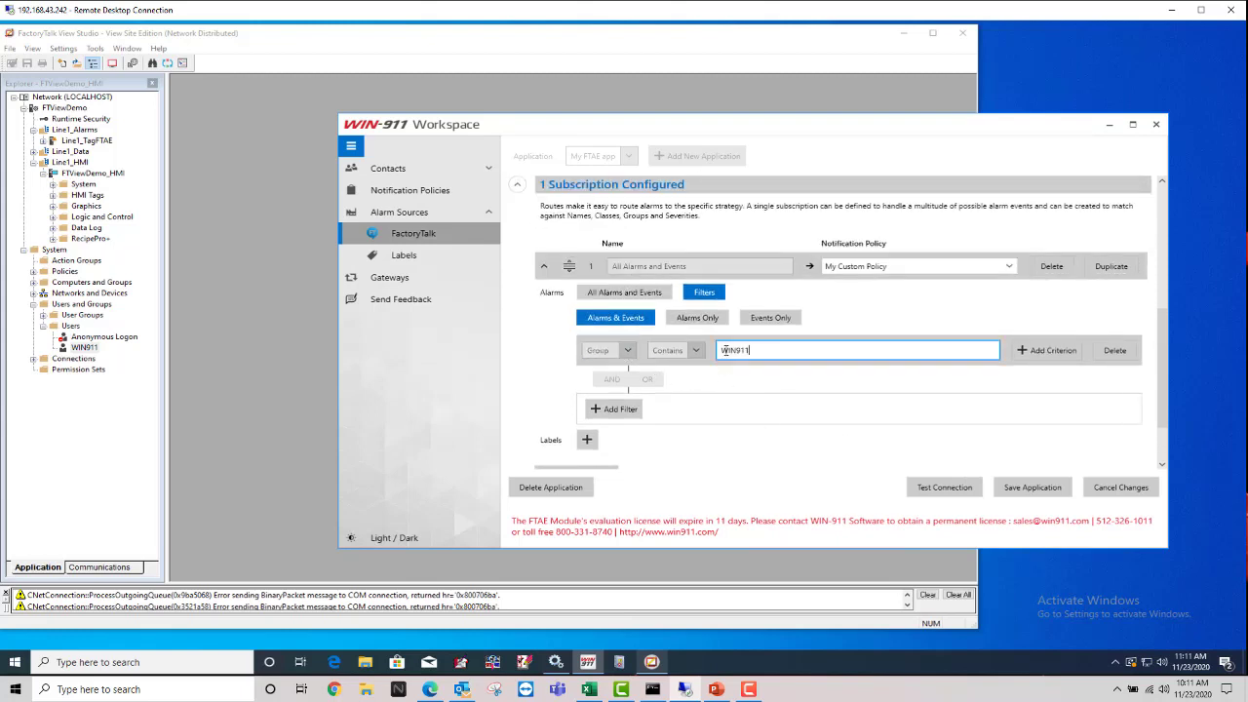
{"action": "left_click", "coordinate": [817, 391]}
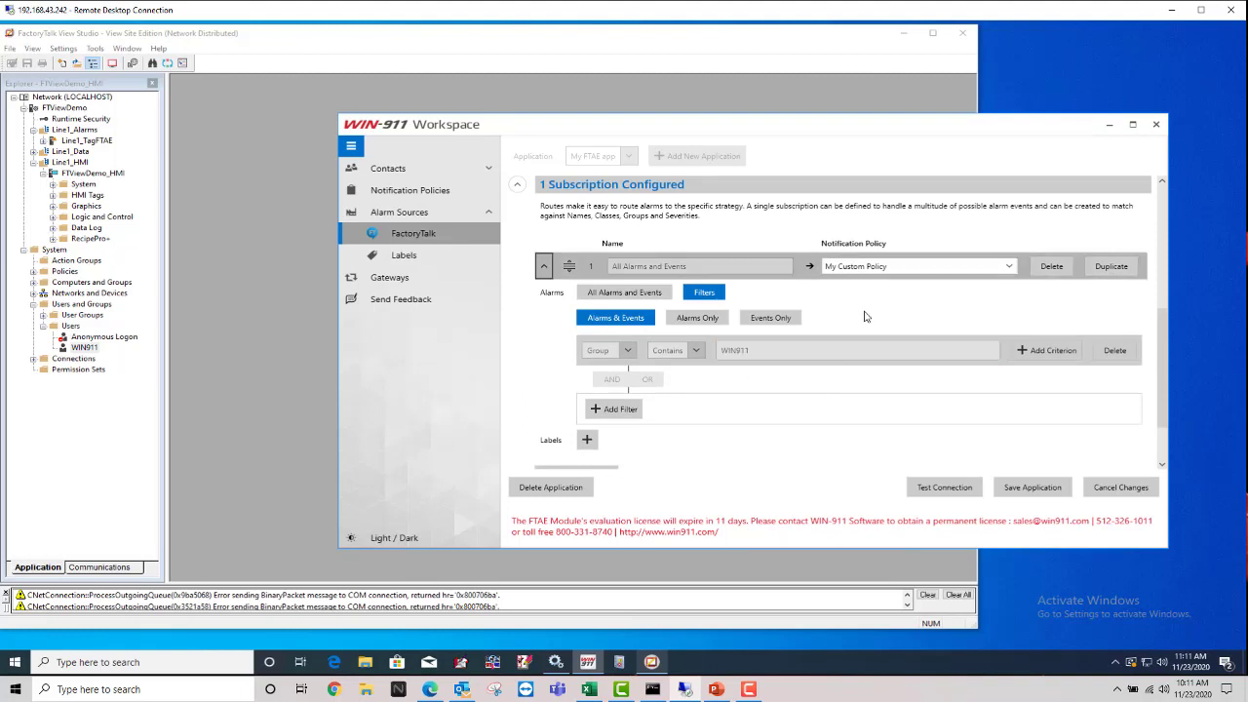
{"action": "left_click", "coordinate": [1010, 270]}
{"action": "left_click", "coordinate": [936, 322]}
{"action": "left_click", "coordinate": [693, 266]}
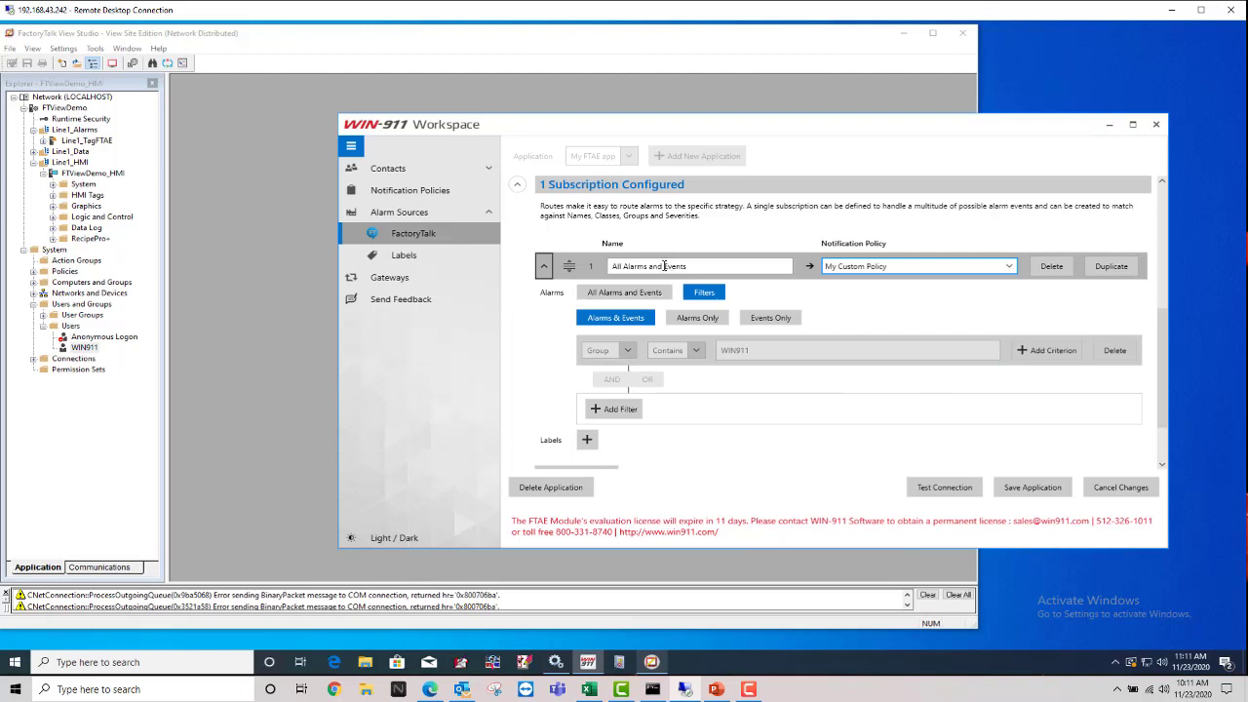
Step: Rename subscription 1 to WIN911 Group and save the application
{"action": "left_click_drag", "start_coordinate": [688, 266], "coordinate": [608, 269]}
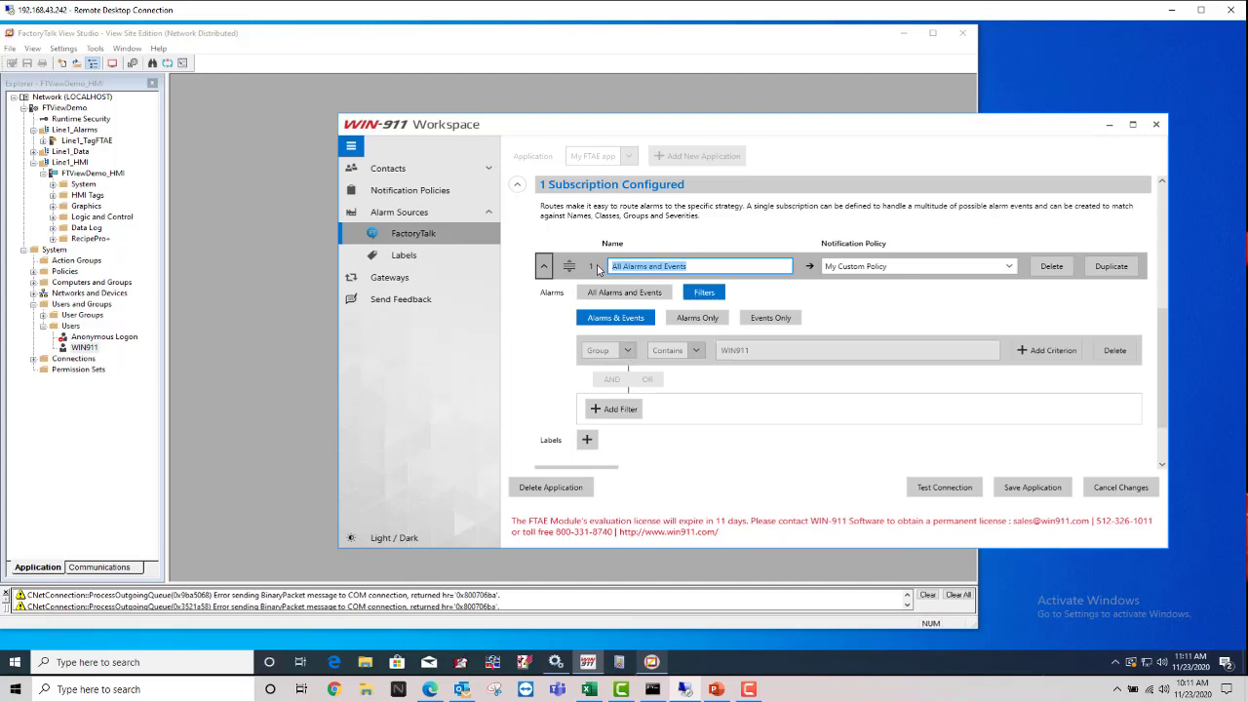
{"action": "type", "text": "WIN911 Group"}
{"action": "left_click", "coordinate": [1030, 493]}
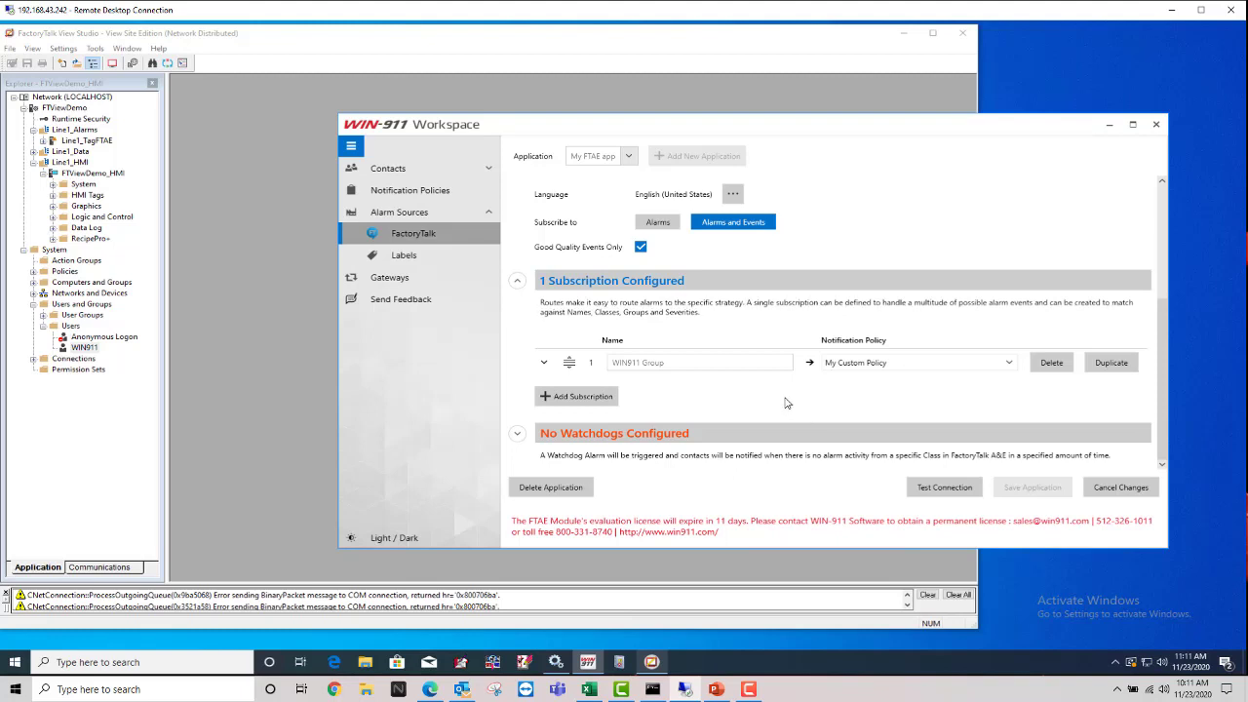
Step: Add subscription 2 matching All Alarms and Events, routed to Do Not Notify
{"action": "left_click", "coordinate": [590, 399]}
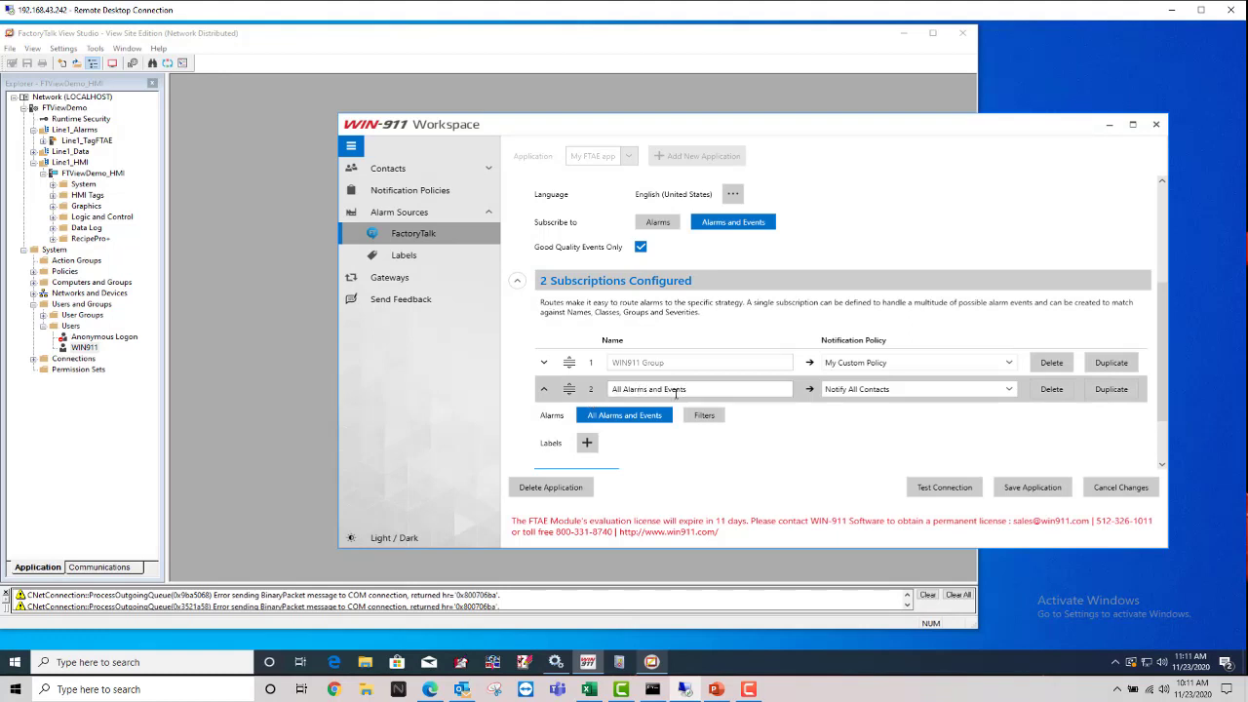
{"action": "left_click", "coordinate": [639, 418]}
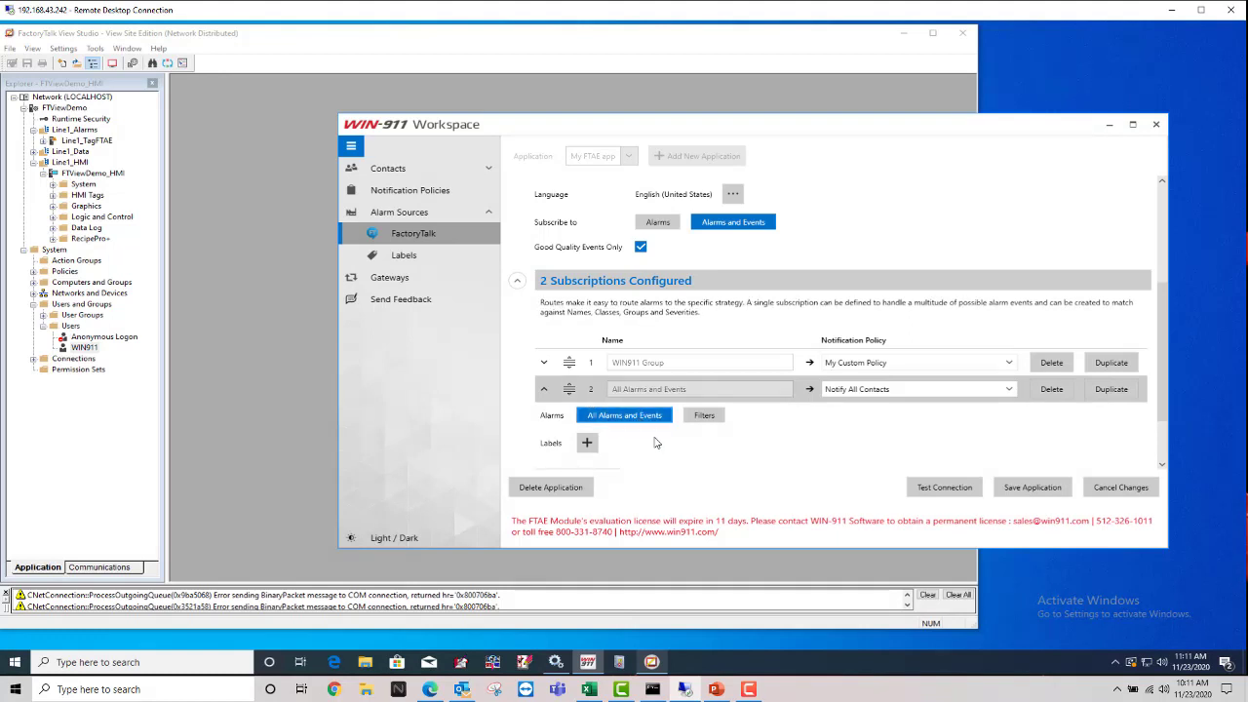
{"action": "left_click", "coordinate": [704, 415]}
{"action": "scroll", "coordinate": [650, 419], "scroll_direction": "down", "scroll_amount": 1}
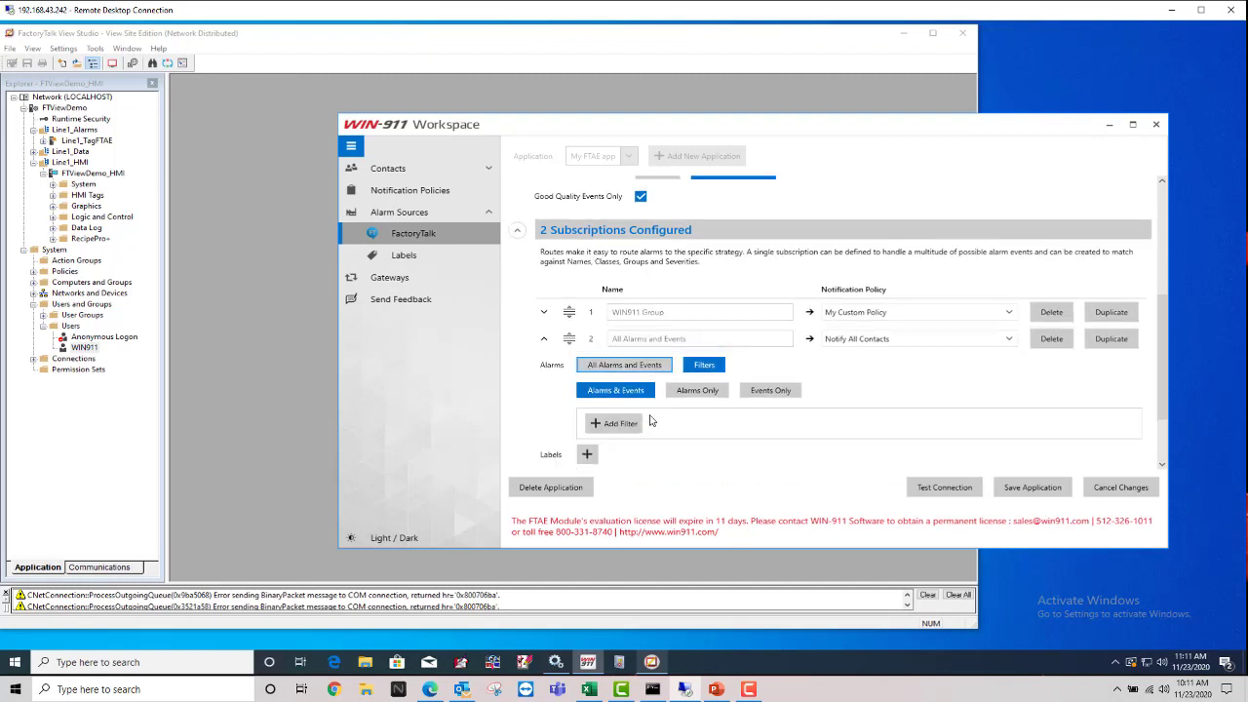
{"action": "left_click", "coordinate": [628, 367]}
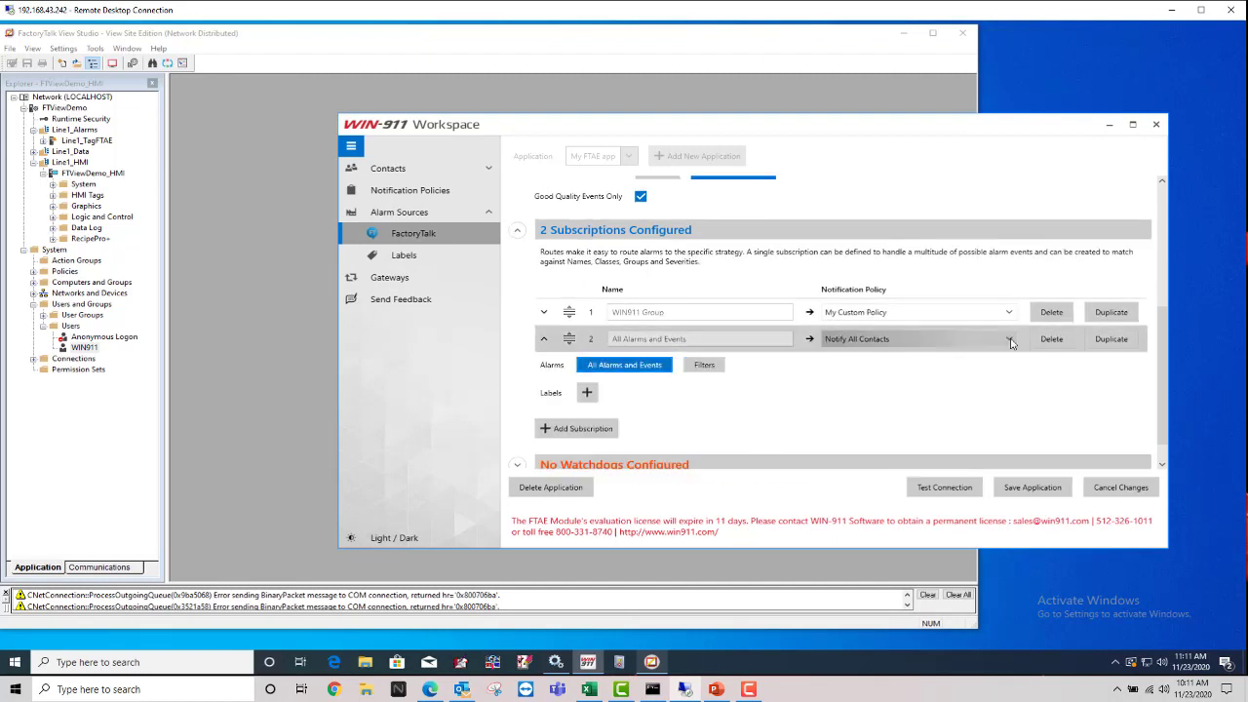
{"action": "left_click", "coordinate": [917, 338]}
{"action": "left_click", "coordinate": [877, 377]}
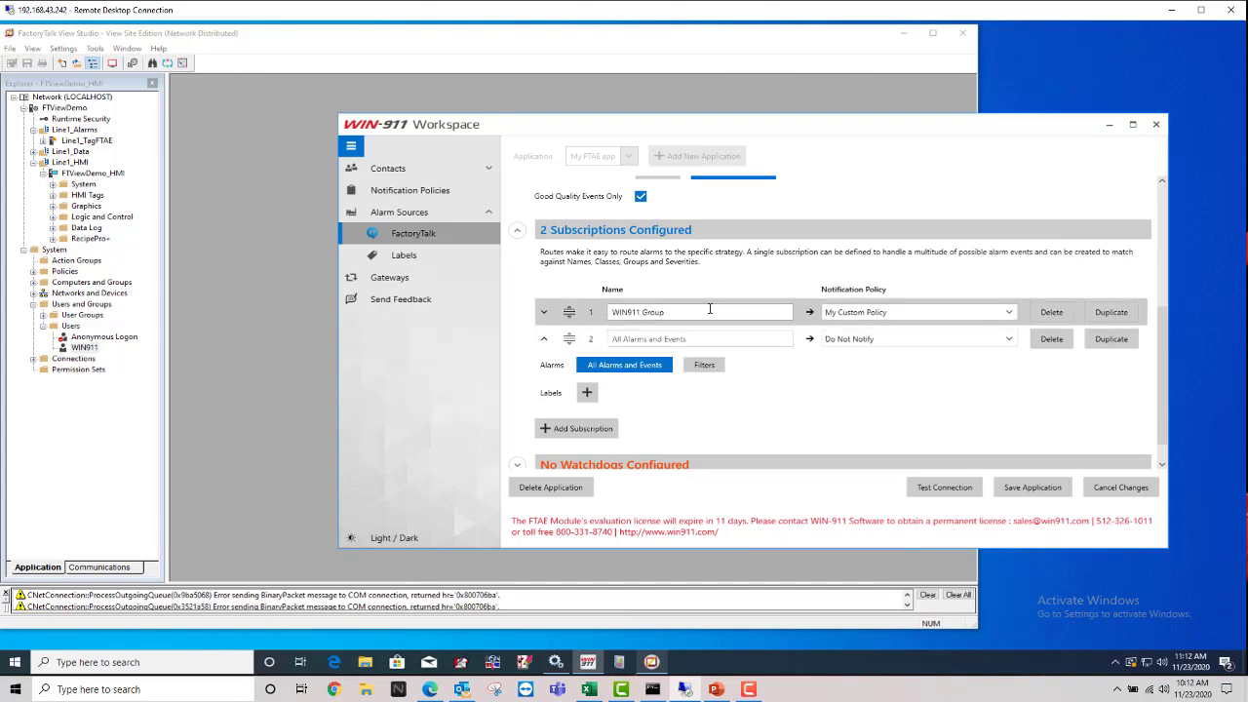
Step: Recheck the WIN911 Group name and confirm its My Custom Policy routing
{"action": "left_click", "coordinate": [677, 312]}
{"action": "left_click_drag", "start_coordinate": [678, 312], "coordinate": [606, 313]}
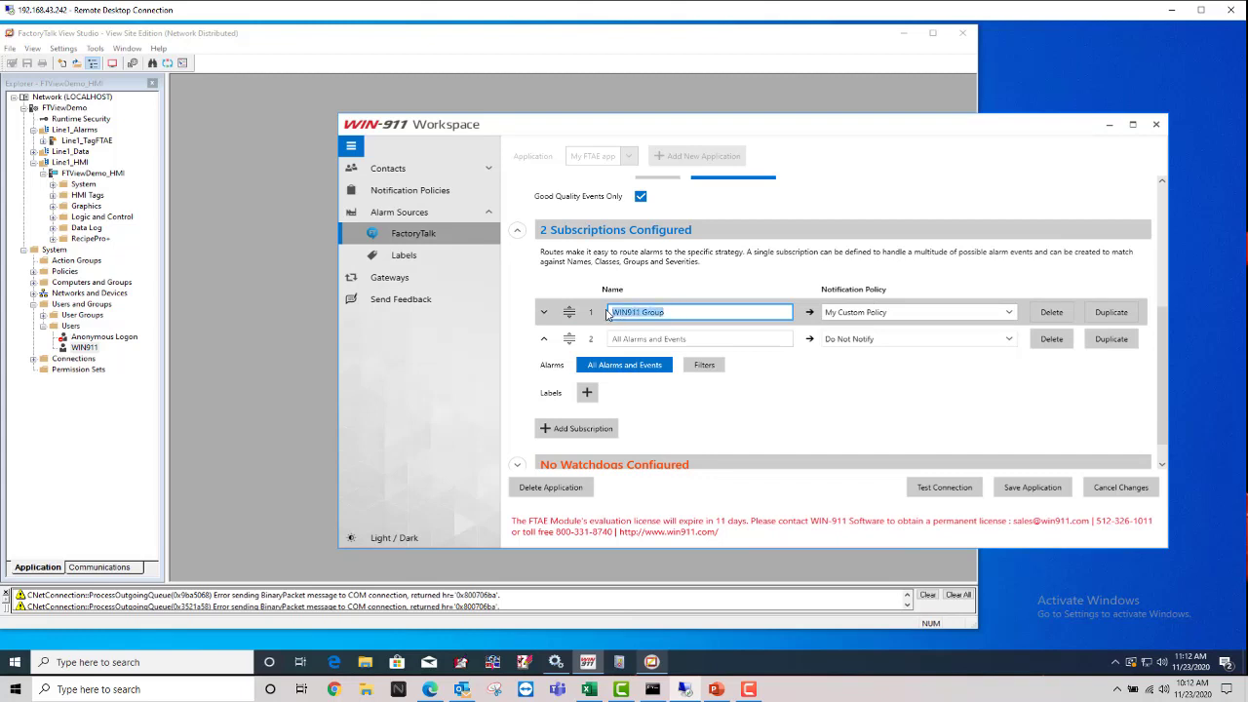
{"action": "left_click", "coordinate": [922, 312]}
{"action": "left_click", "coordinate": [922, 312]}
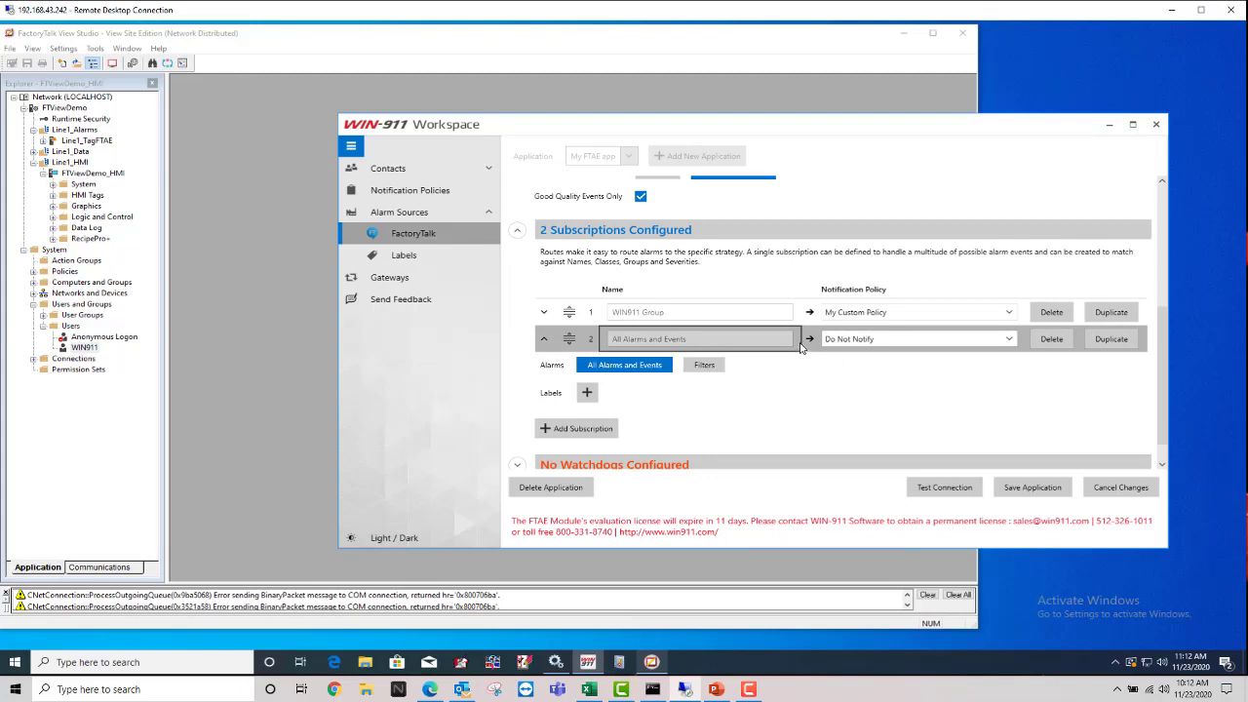
{"action": "left_click", "coordinate": [781, 311]}
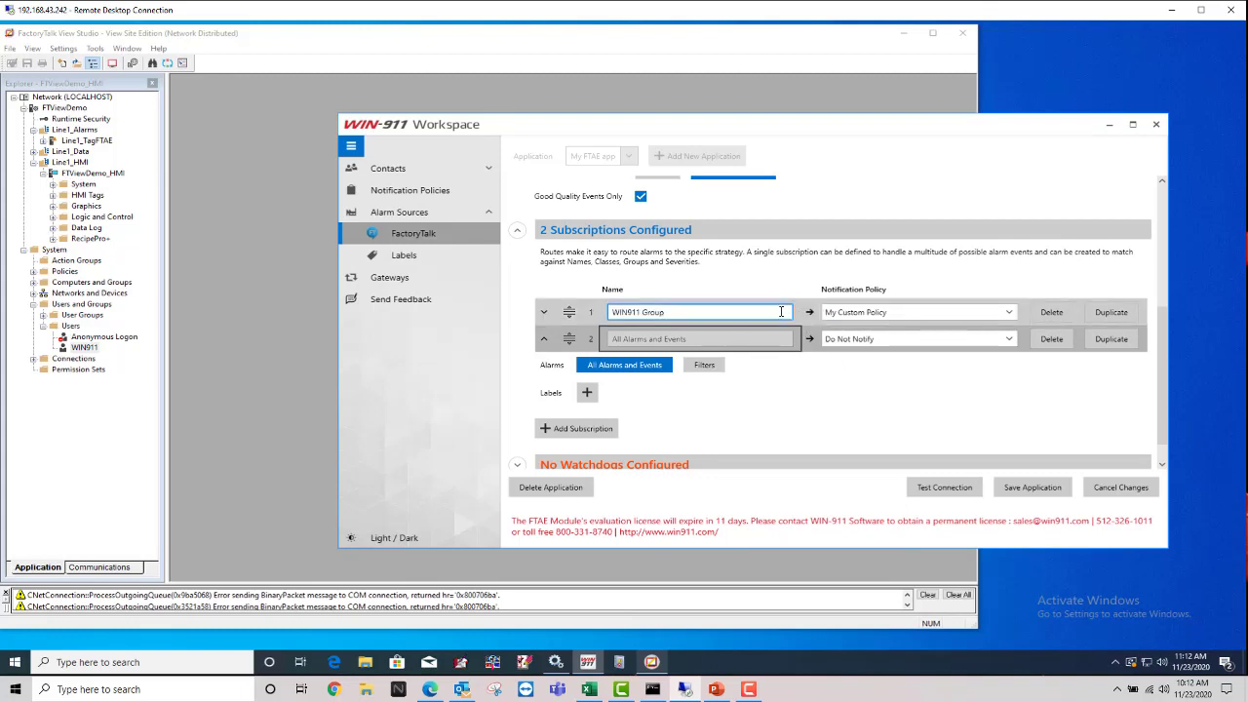
{"action": "left_click", "coordinate": [799, 312]}
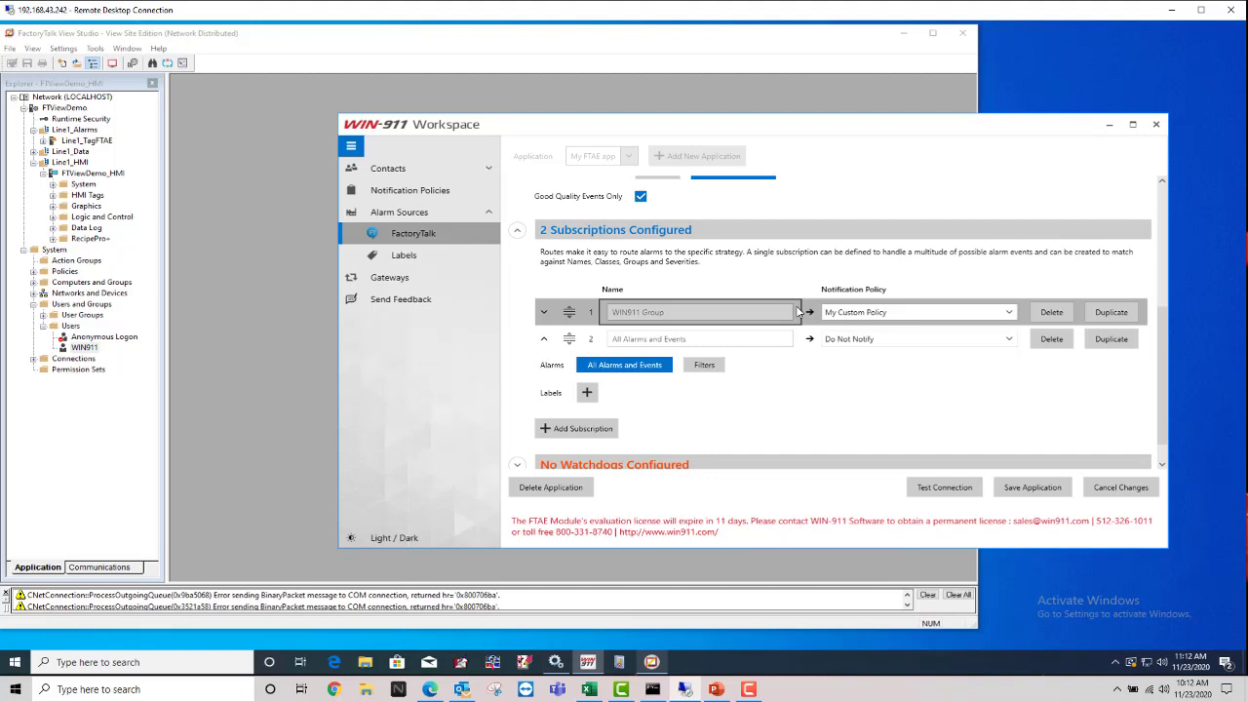
{"action": "left_click", "coordinate": [798, 312]}
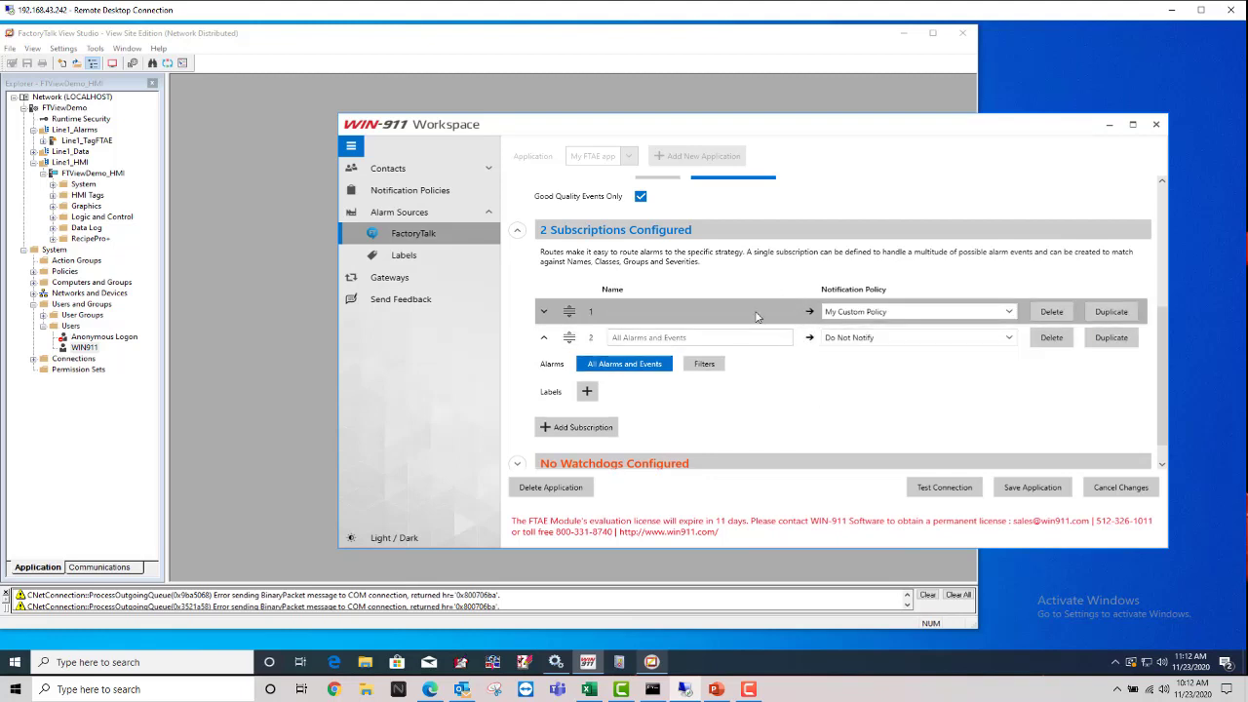
Step: Confirm Do Not Notify for All Alarms and Events and save both subscriptions
{"action": "left_click", "coordinate": [517, 230]}
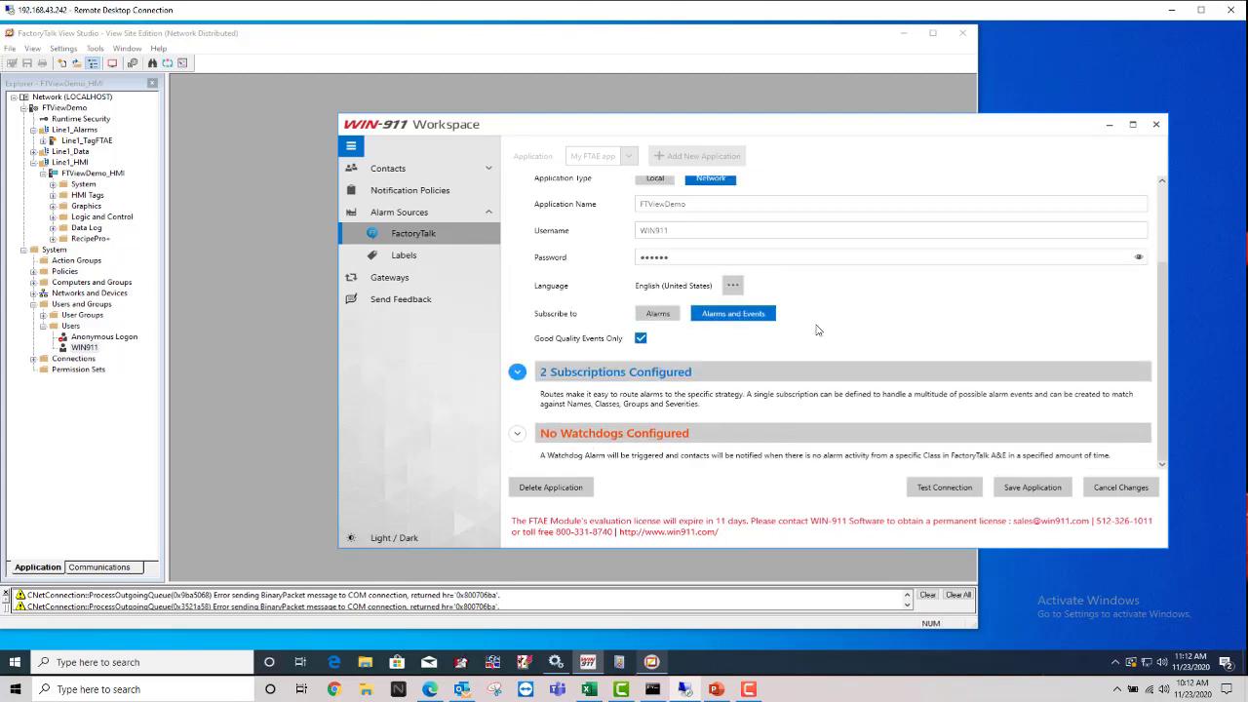
{"action": "left_click", "coordinate": [517, 372]}
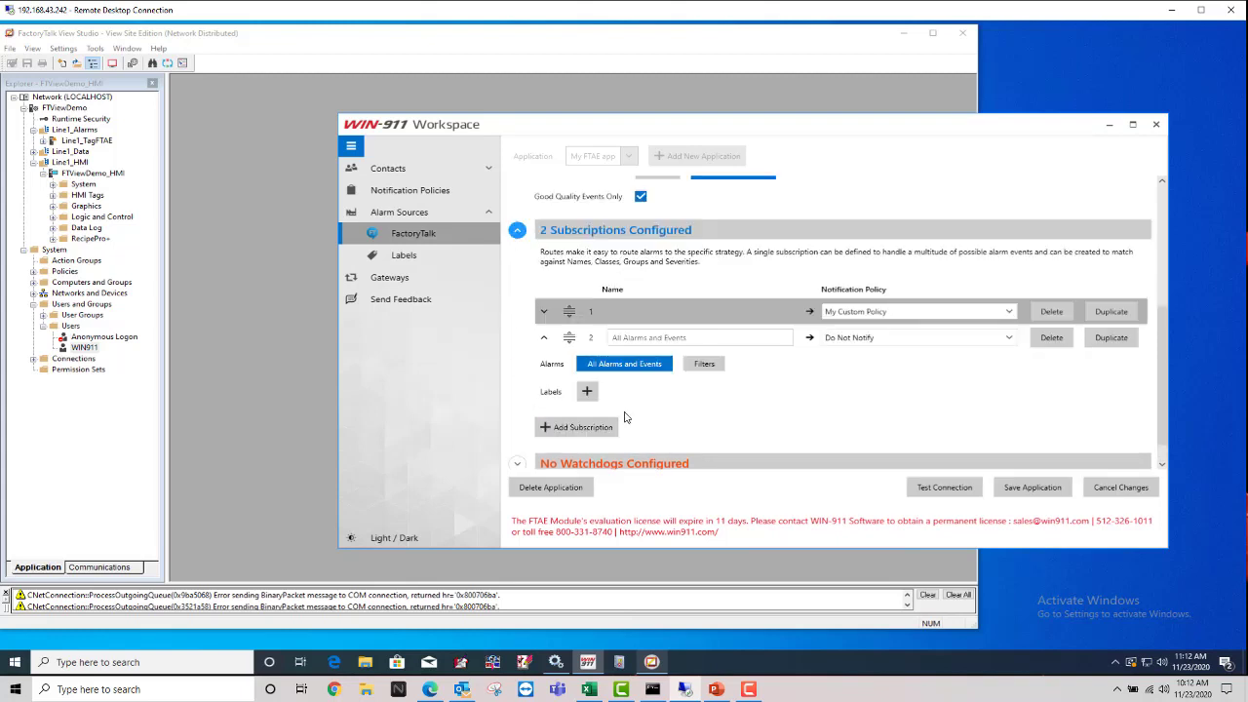
{"action": "left_click", "coordinate": [695, 337]}
{"action": "left_click", "coordinate": [888, 338]}
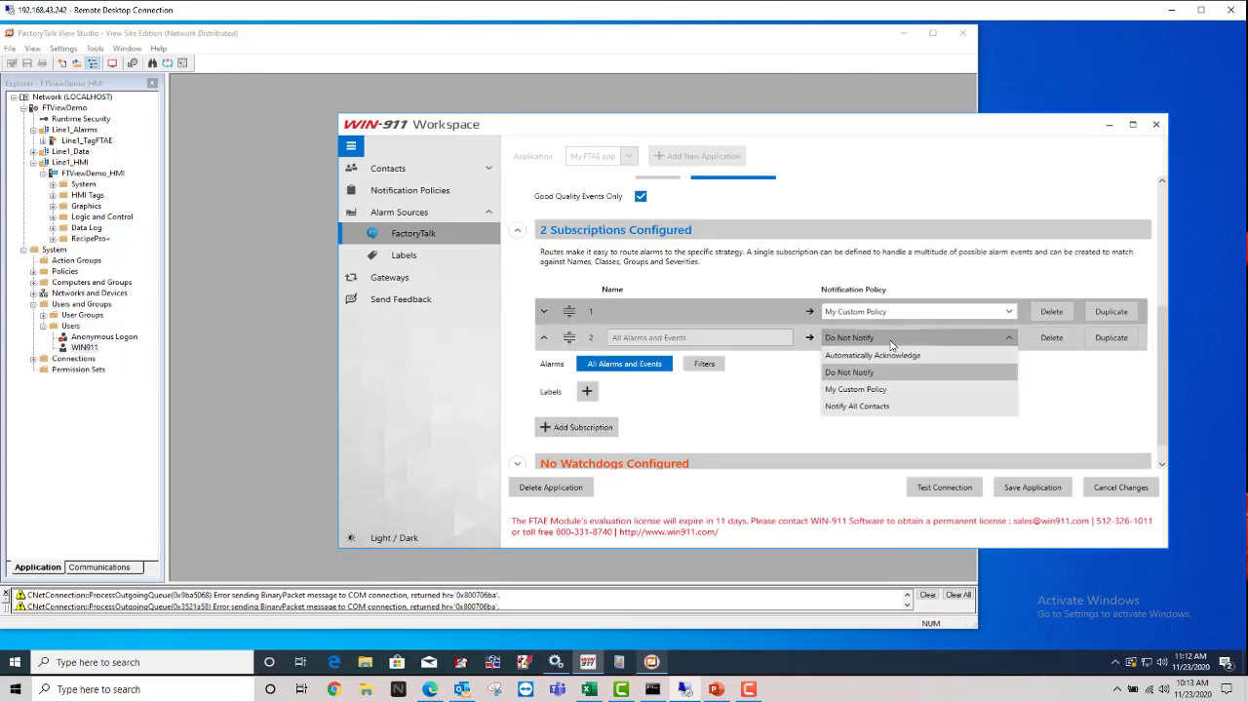
{"action": "left_click", "coordinate": [891, 341]}
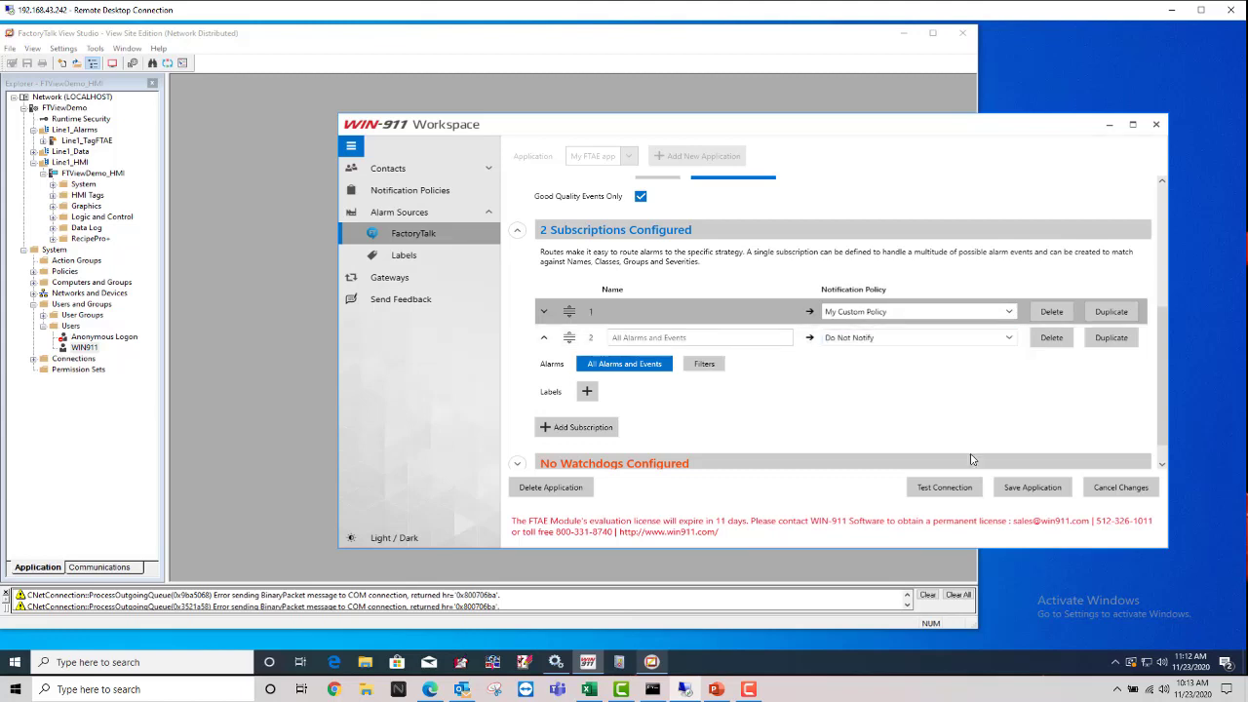
{"action": "left_click", "coordinate": [1044, 496]}
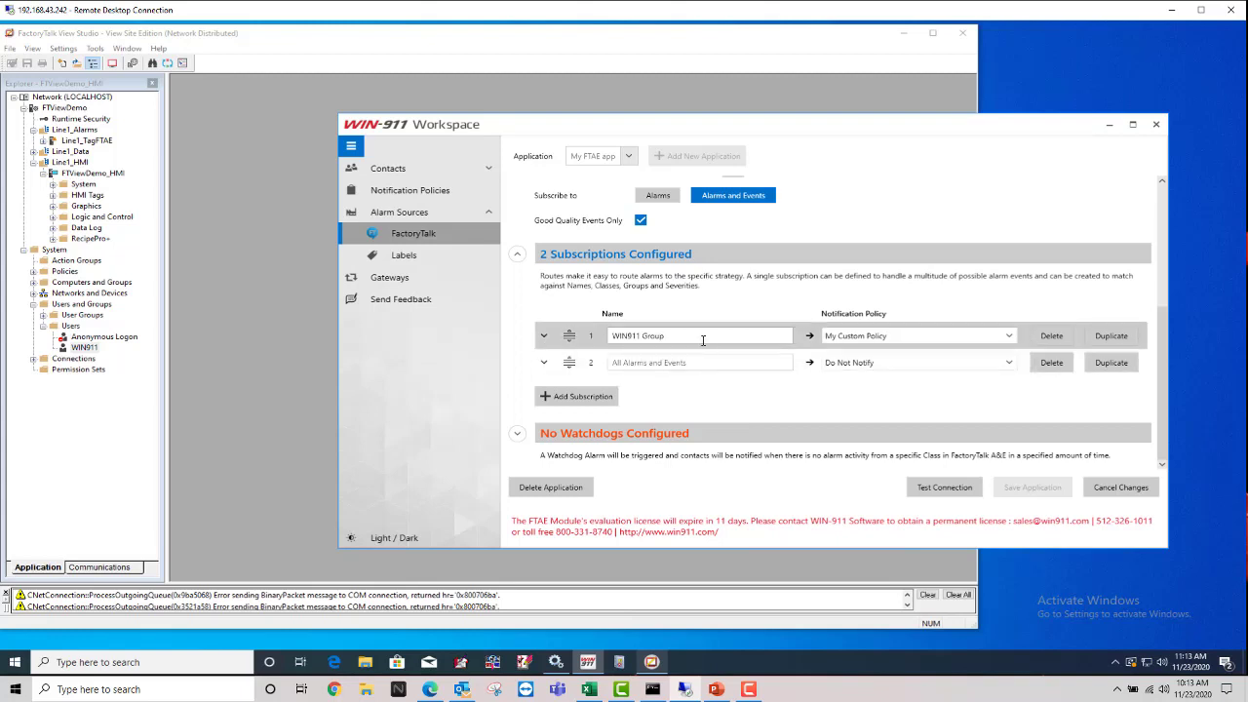
Step: Review both subscription names and the WIN911 Group's Group Contains WIN911 filter
{"action": "left_click_drag", "start_coordinate": [786, 335], "coordinate": [607, 336]}
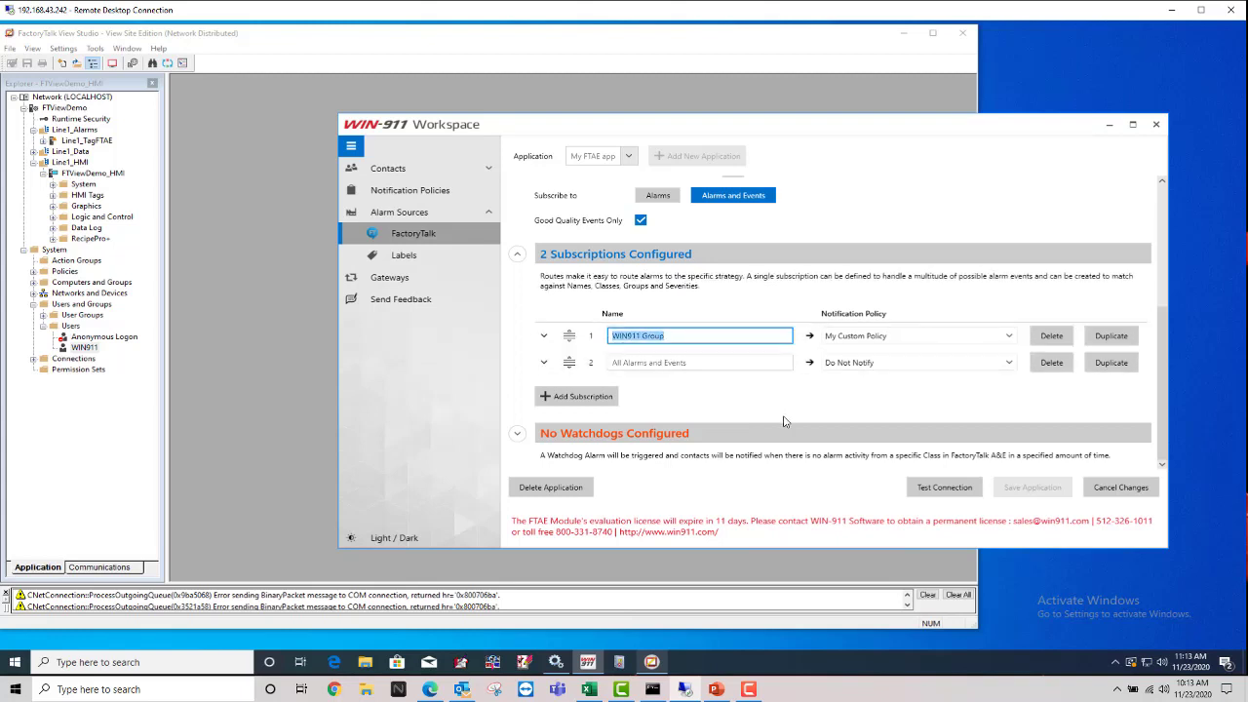
{"action": "left_click_drag", "start_coordinate": [688, 362], "coordinate": [610, 363]}
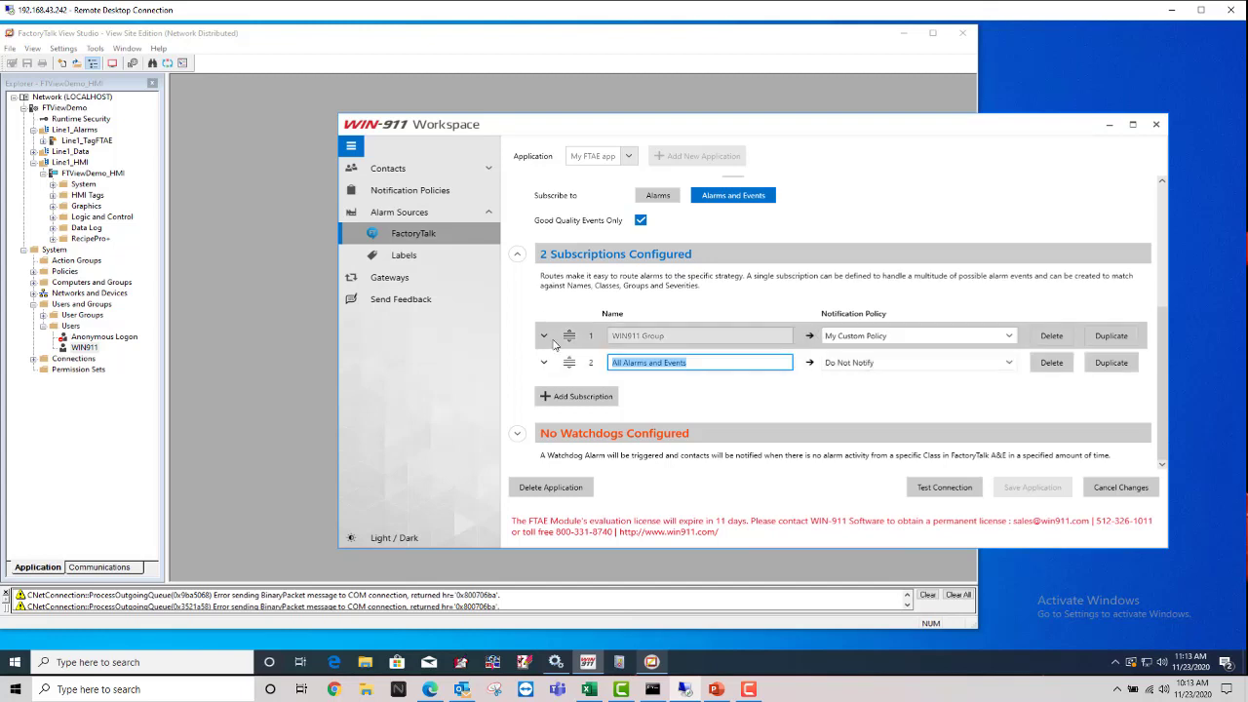
{"action": "left_click", "coordinate": [544, 335]}
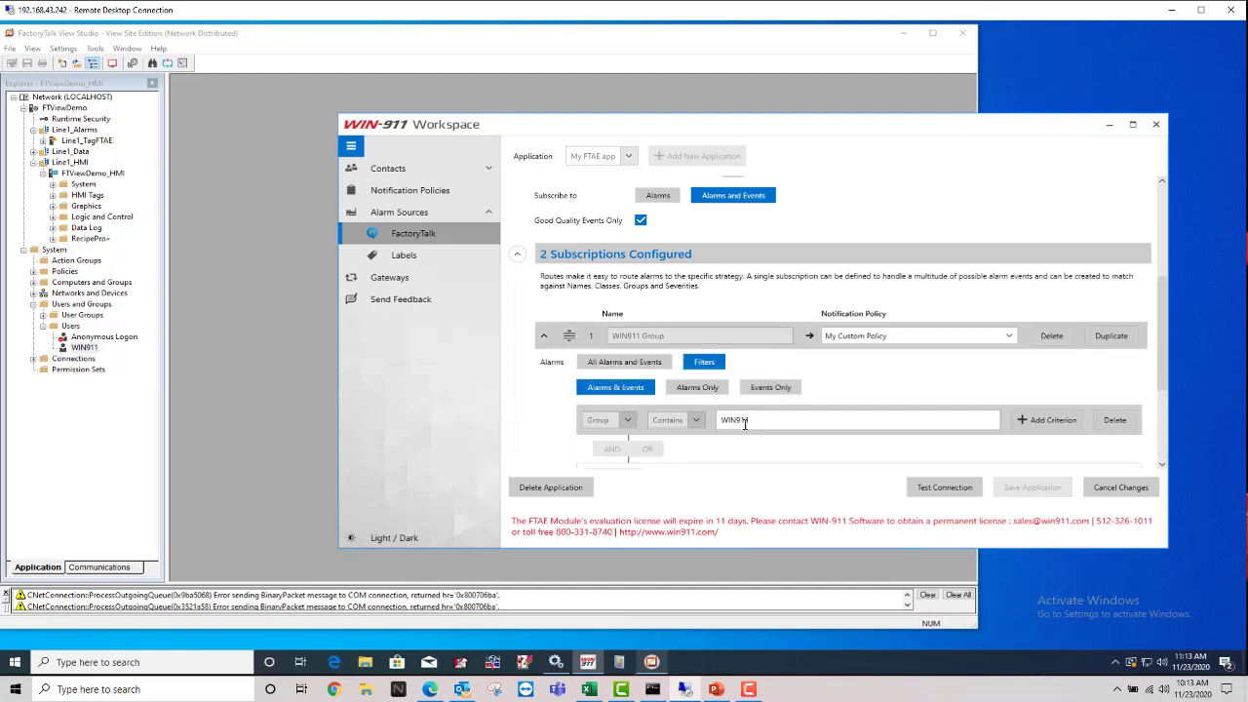
{"action": "scroll", "coordinate": [745, 422], "scroll_direction": "down", "scroll_amount": 1}
{"action": "left_click", "coordinate": [695, 337]}
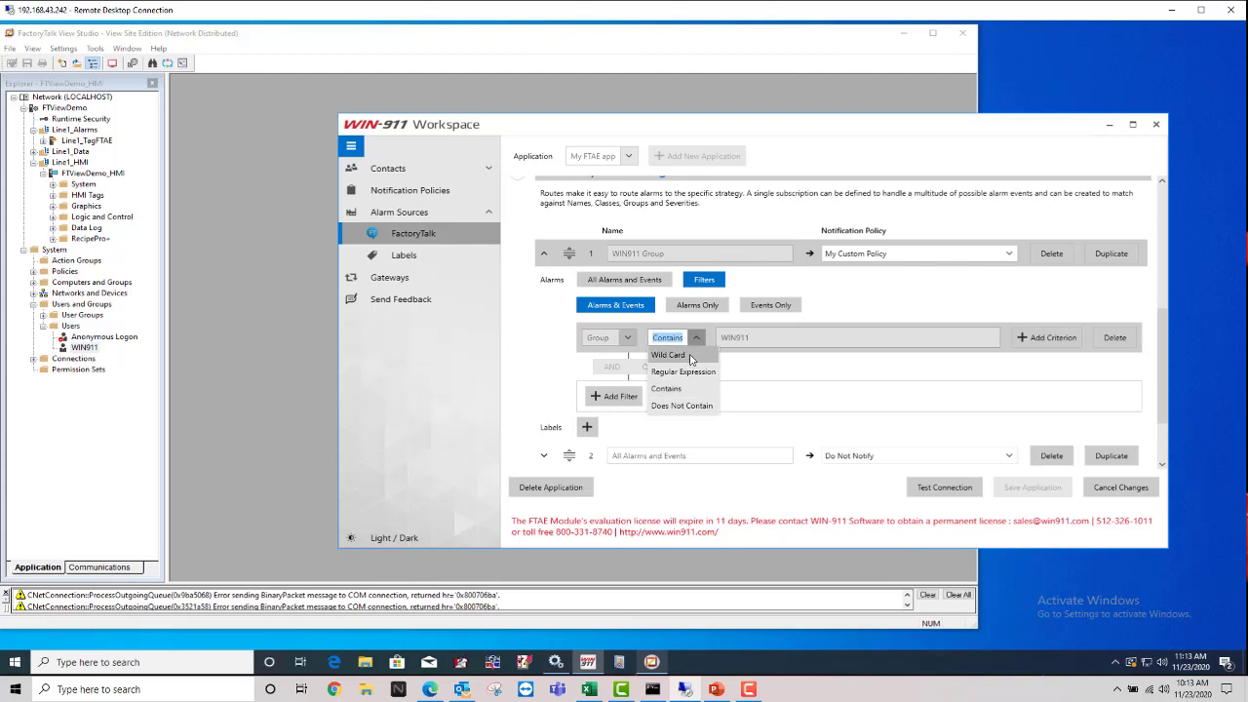
{"action": "left_click", "coordinate": [785, 379]}
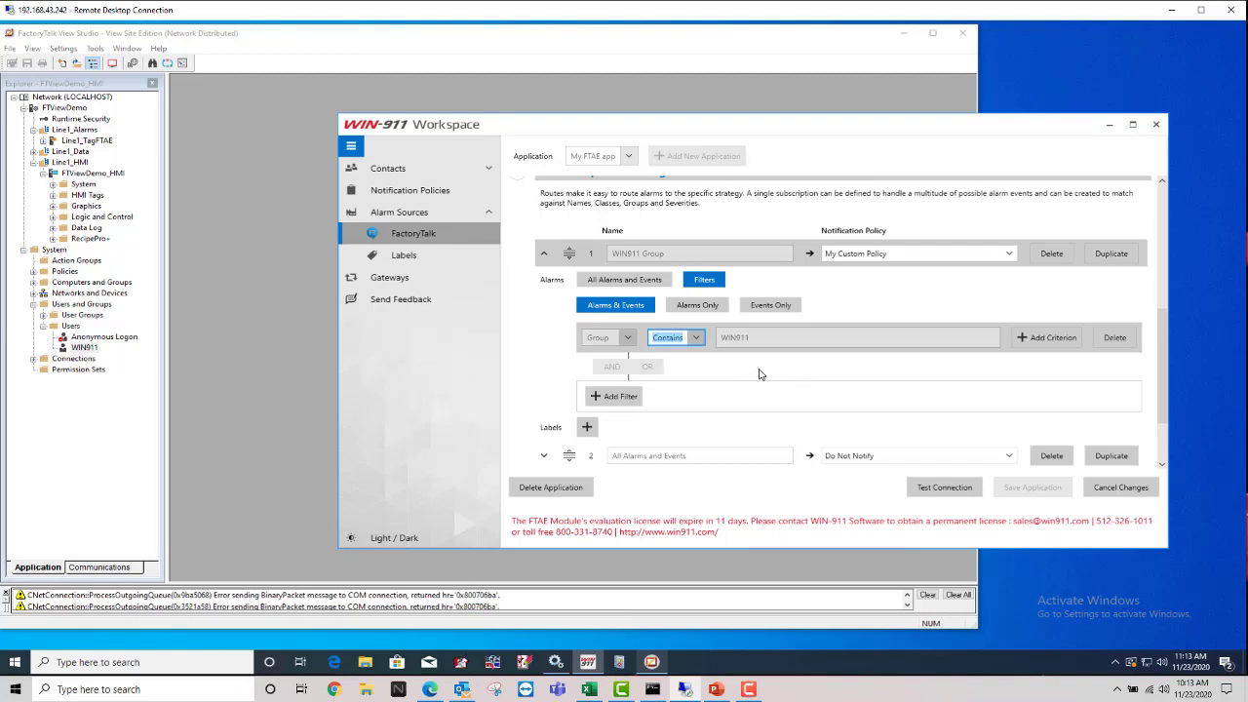
{"action": "left_click", "coordinate": [543, 254]}
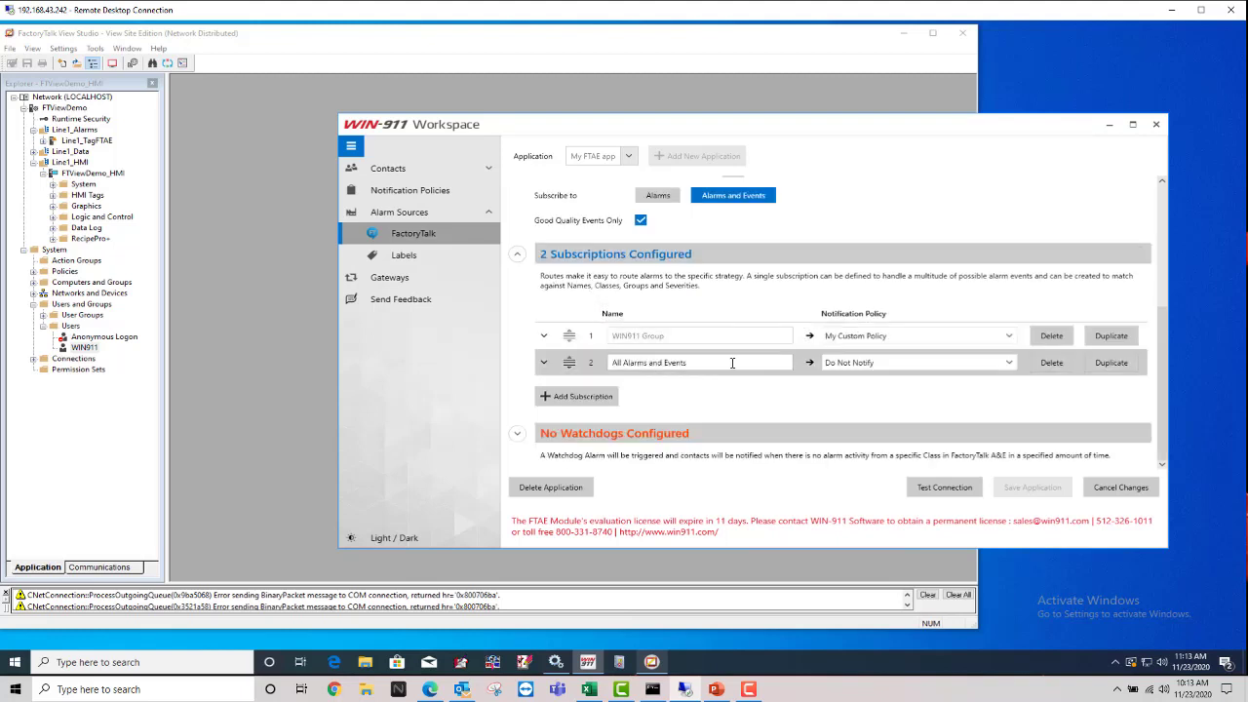
{"action": "left_click", "coordinate": [780, 363]}
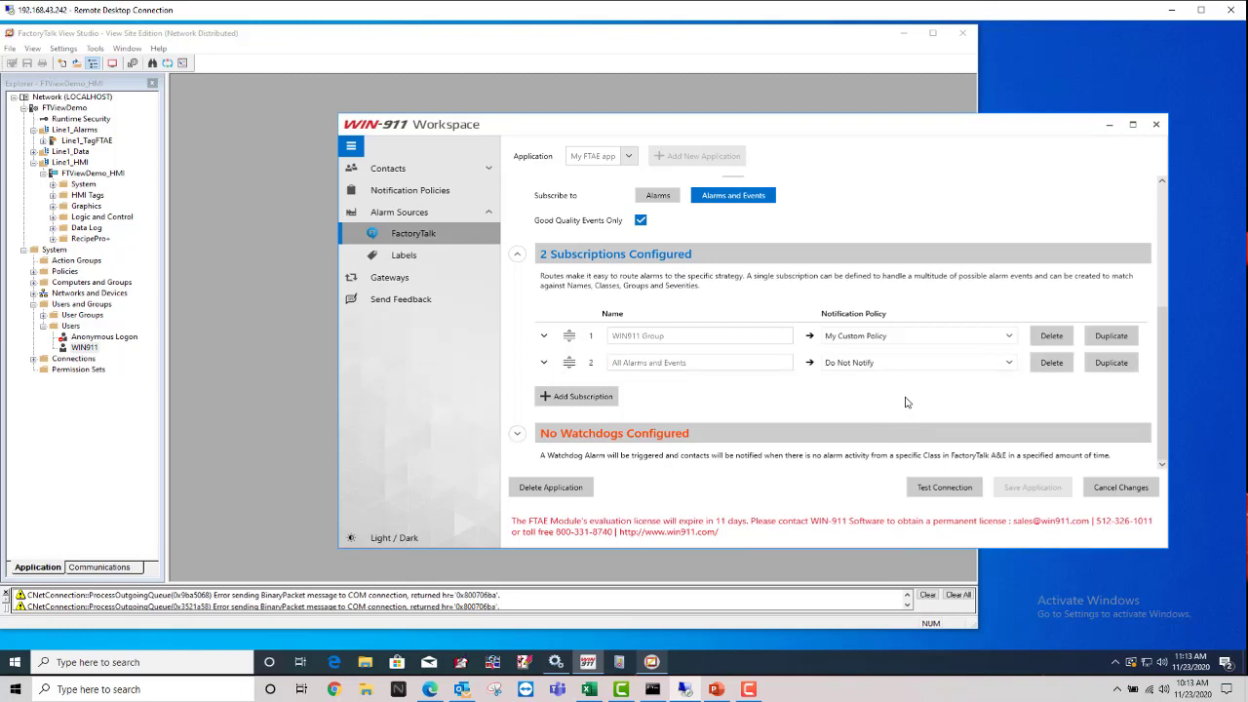
Step: Run Test Connection on the FTAE application and dismiss the Connection Successful! message
{"action": "left_click", "coordinate": [943, 488]}
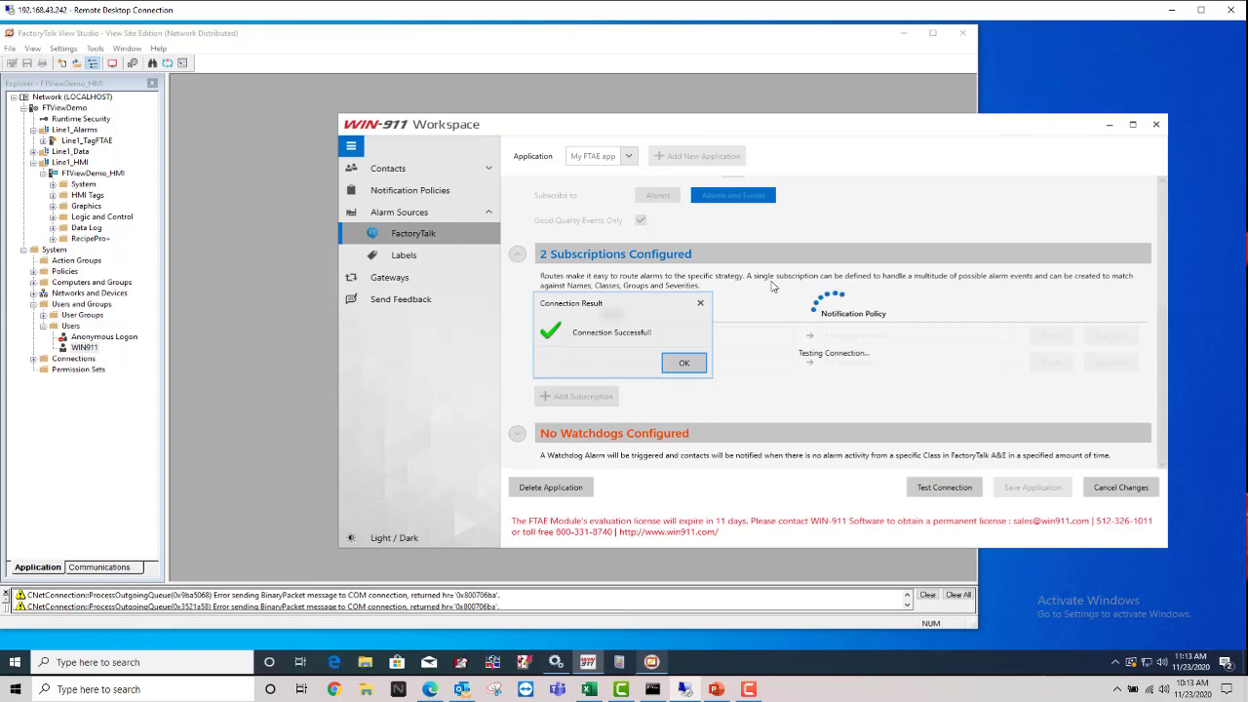
{"action": "left_click", "coordinate": [696, 363]}
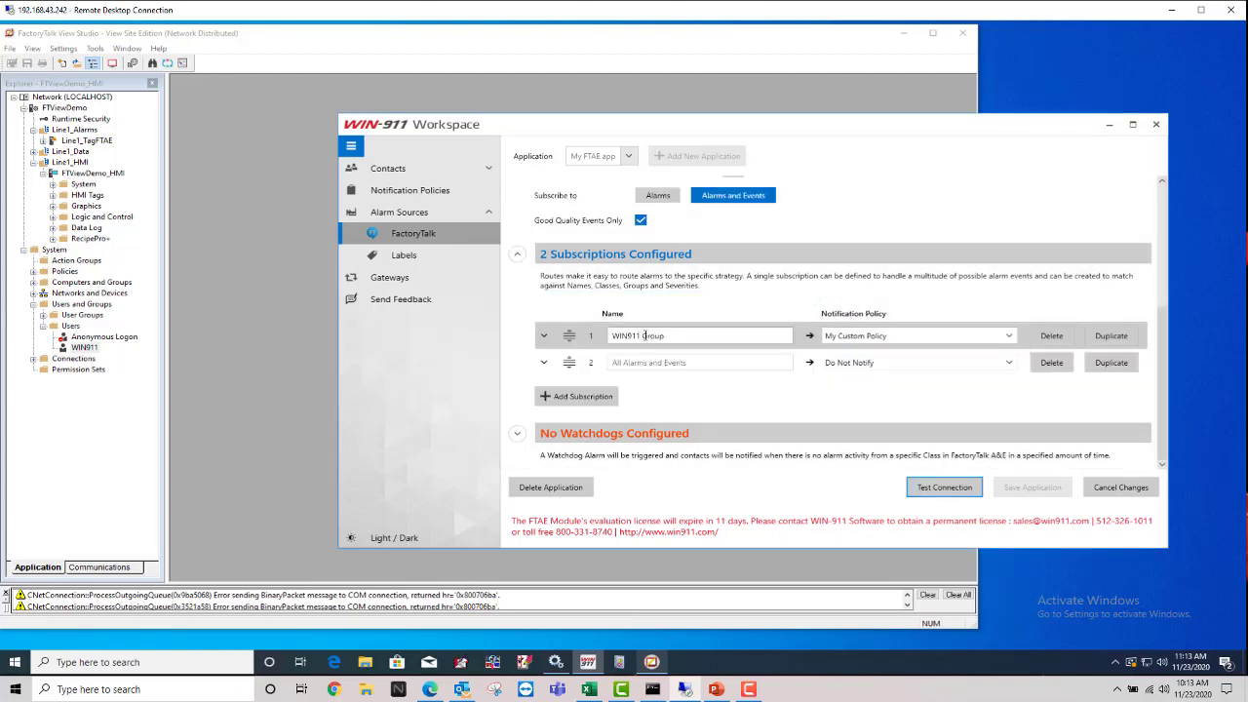
{"action": "left_click", "coordinate": [744, 363]}
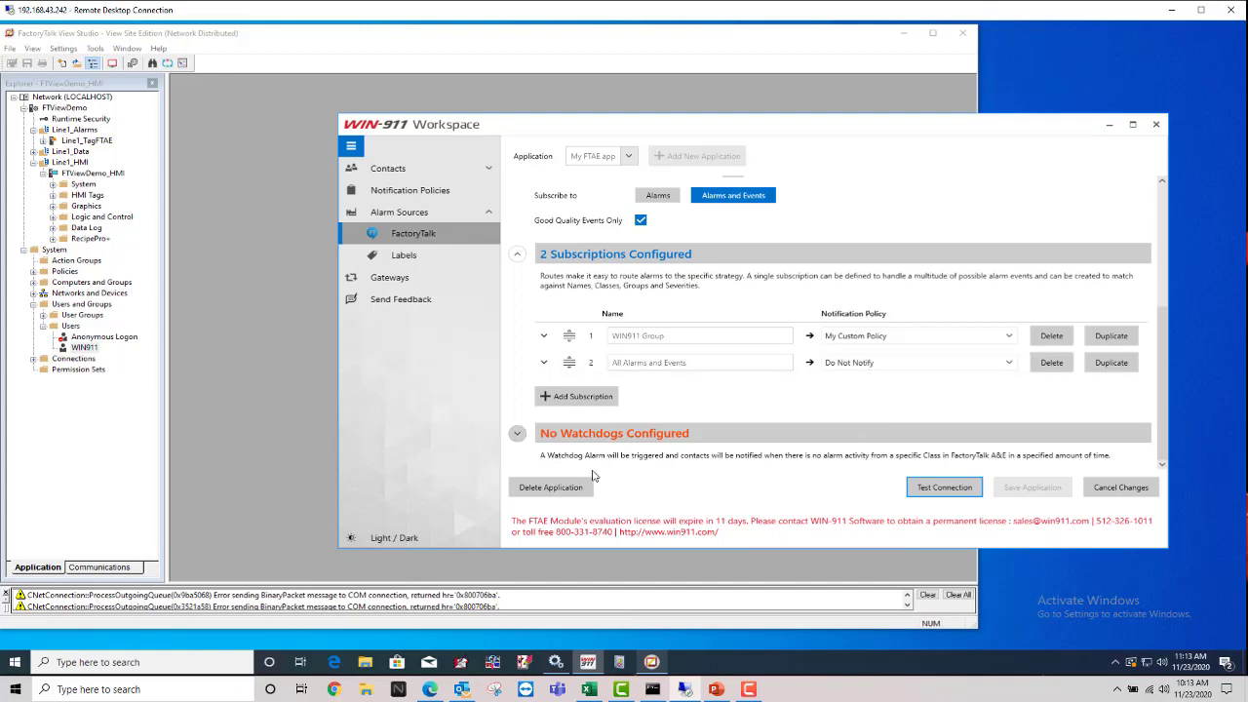
Step: Launch WIN-911 Log Viewer via a 'log' search, move it aside, and return to FactoryTalk View Studio
{"action": "left_click", "coordinate": [12, 667]}
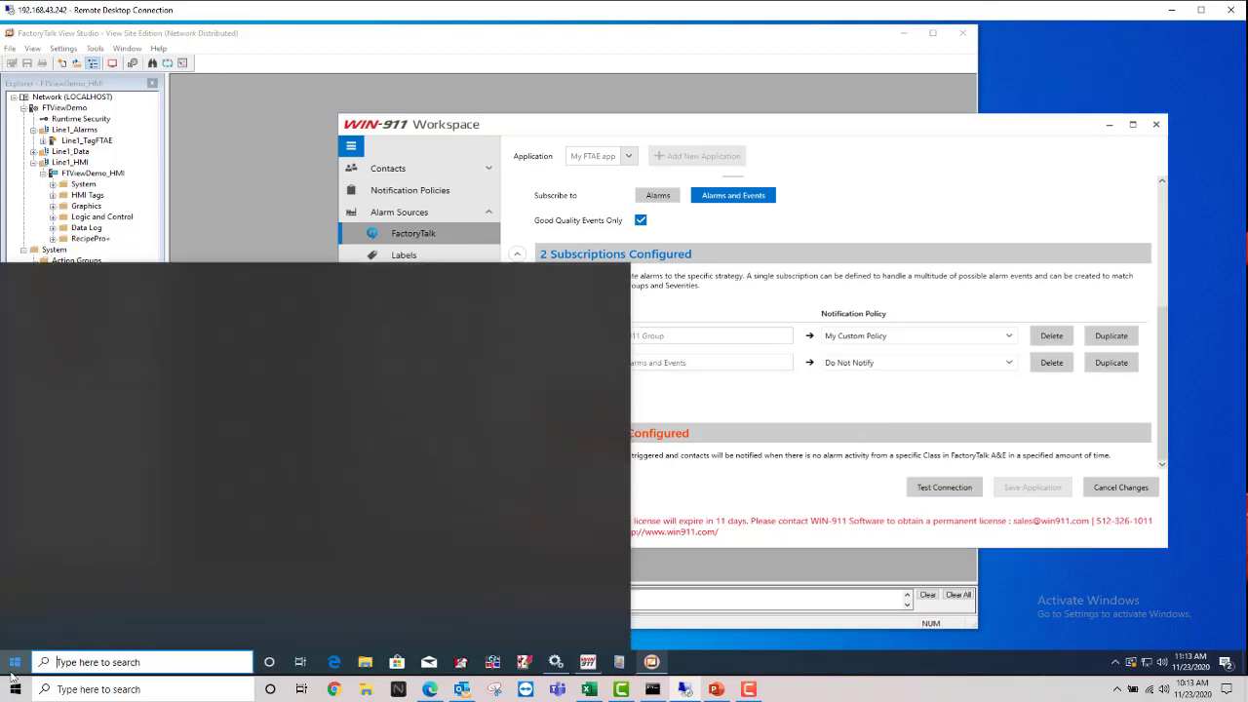
{"action": "type", "text": "log"}
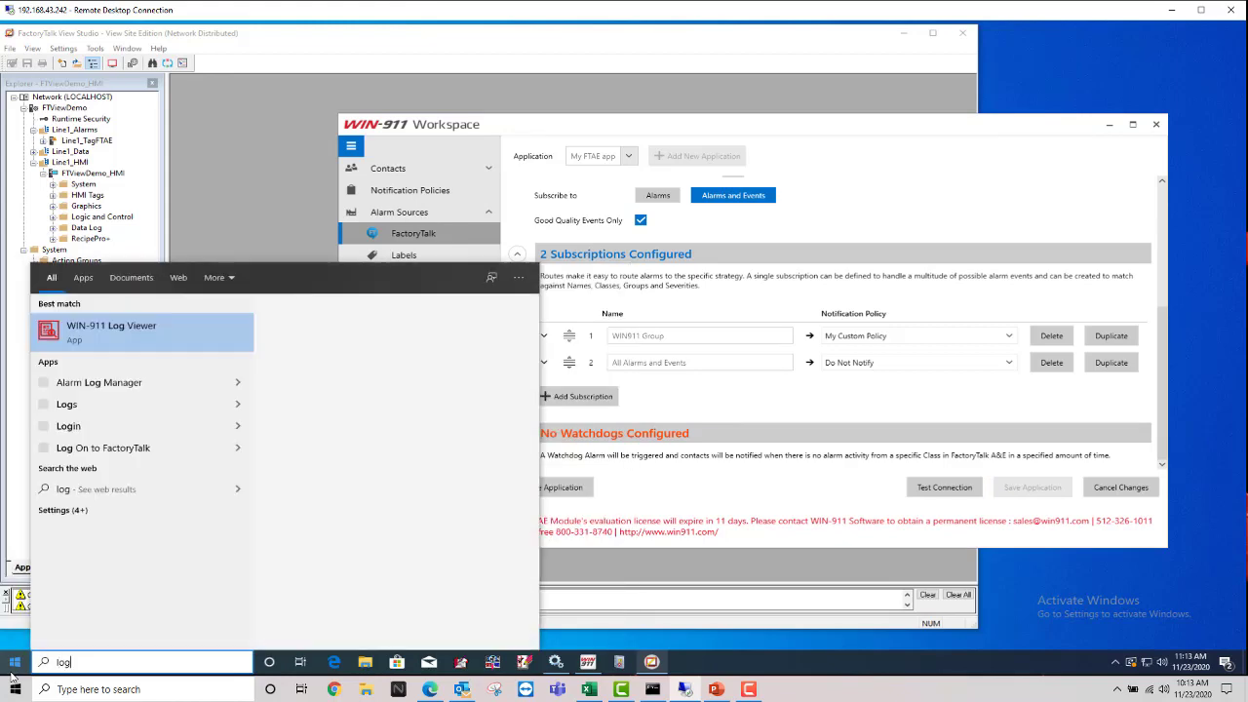
{"action": "left_click", "coordinate": [11, 672]}
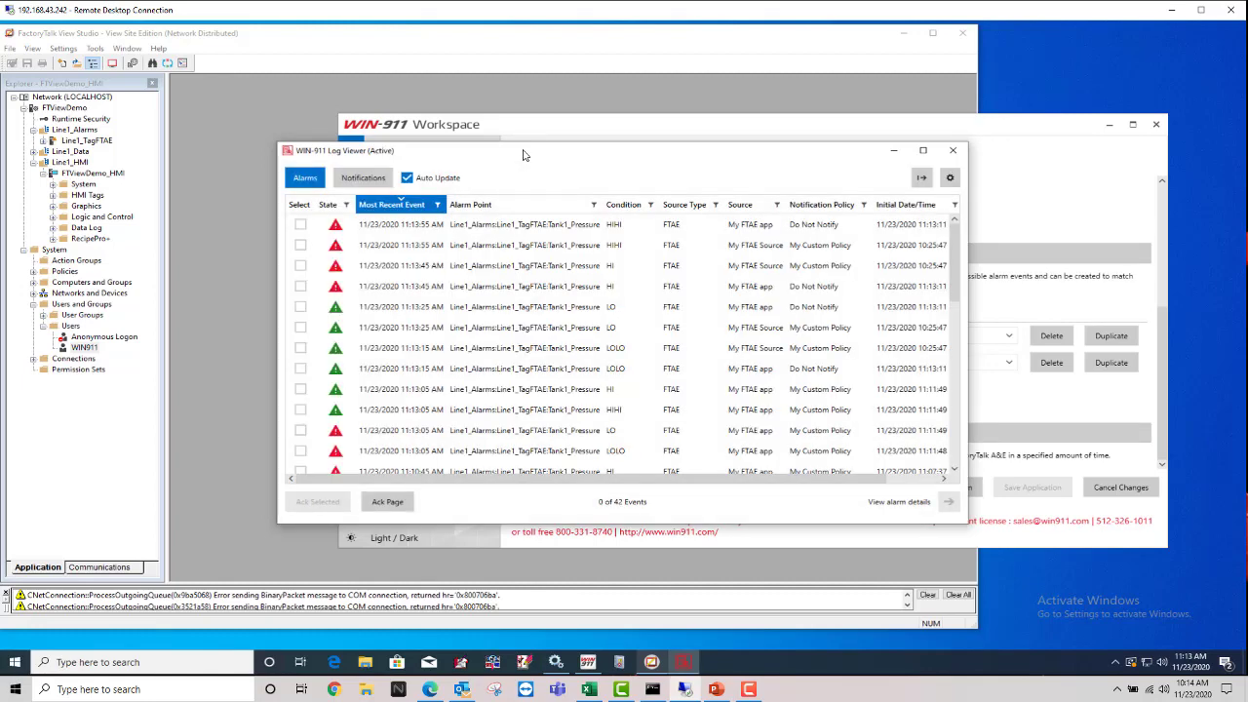
{"action": "left_click_drag", "start_coordinate": [523, 154], "coordinate": [696, 207]}
{"action": "left_click", "coordinate": [243, 205]}
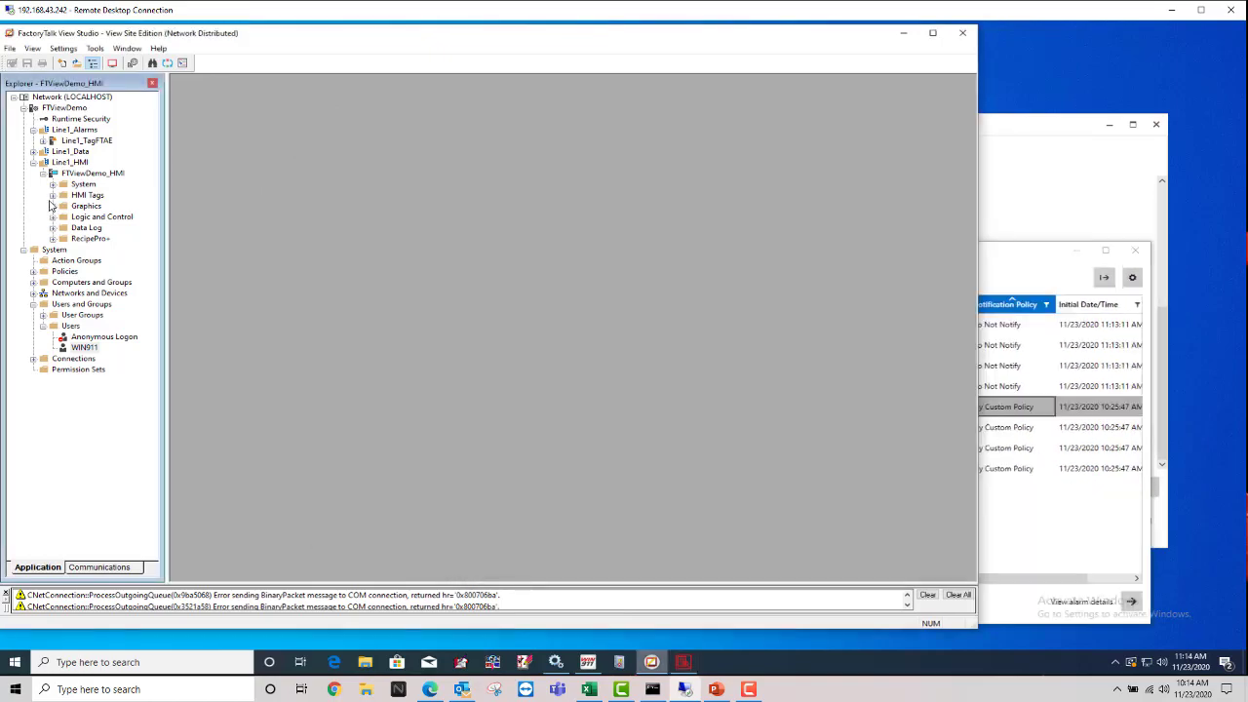
Step: Open Line1_TagFTAE's Alarm and Event Setup and browse the WIN911, MedPriority and LowPriority group alarms
{"action": "left_click", "coordinate": [43, 140]}
{"action": "left_click", "coordinate": [86, 153]}
{"action": "double_click", "coordinate": [91, 154]}
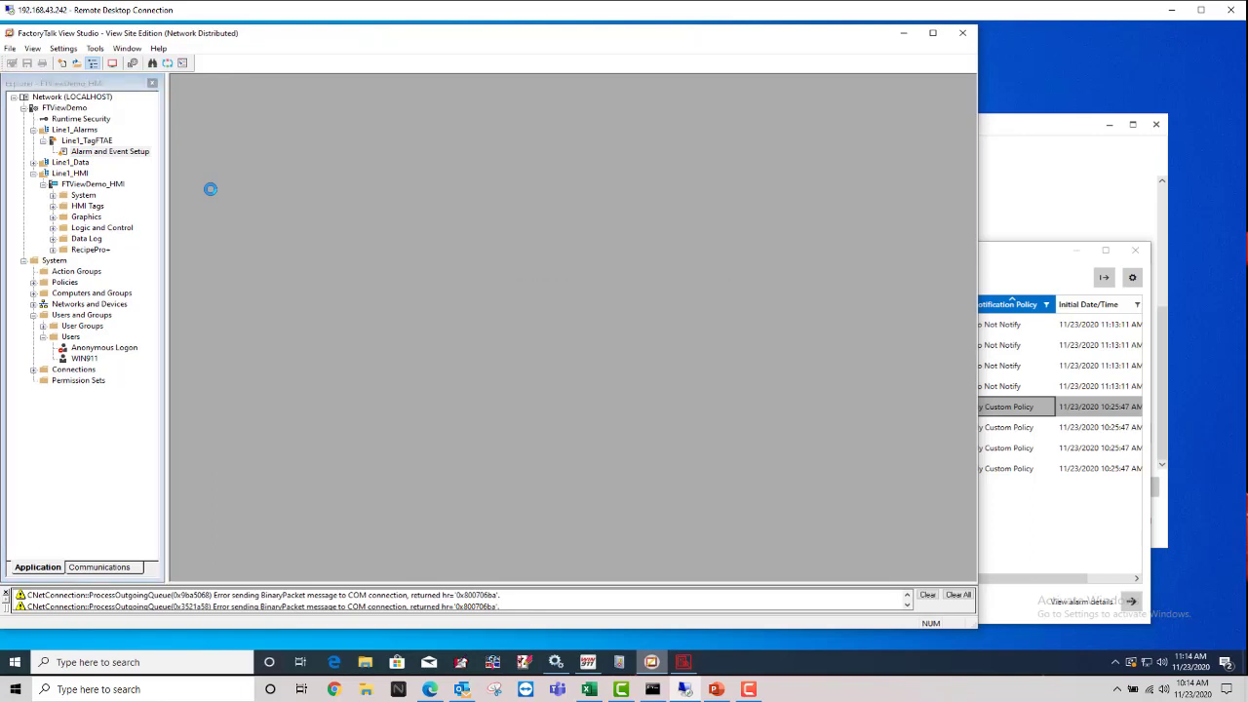
{"action": "right_click", "coordinate": [244, 177]}
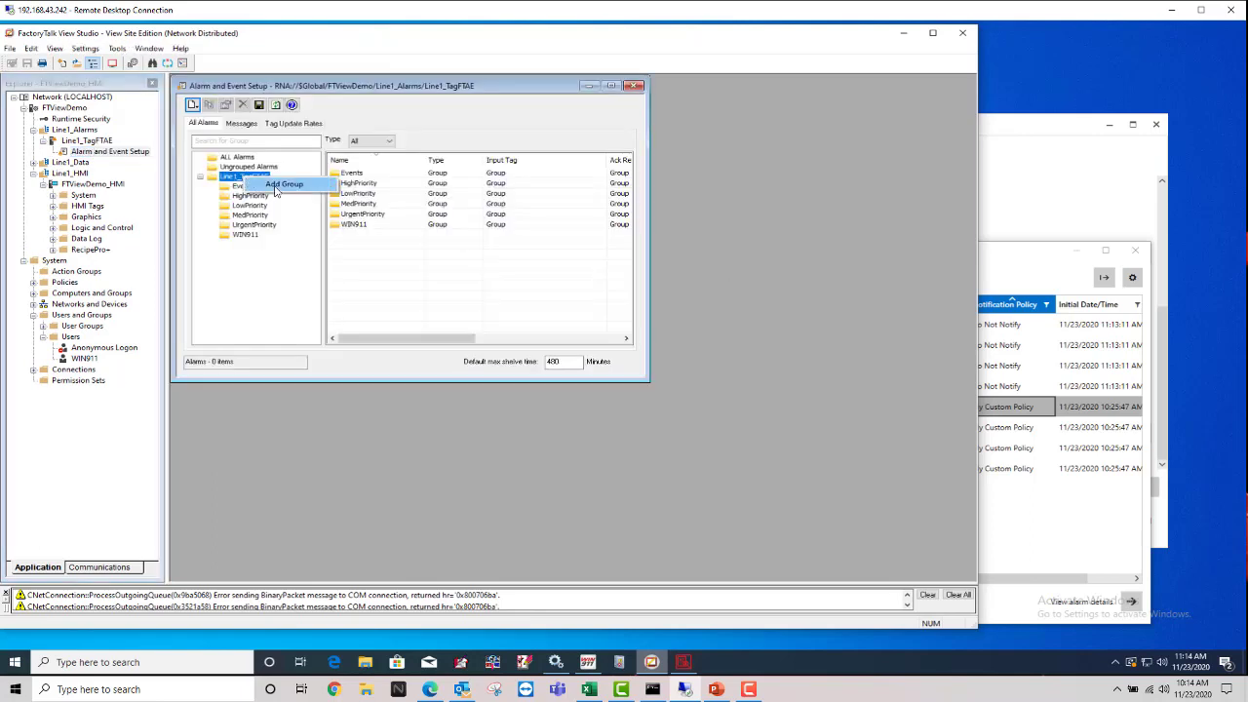
{"action": "left_click", "coordinate": [252, 235]}
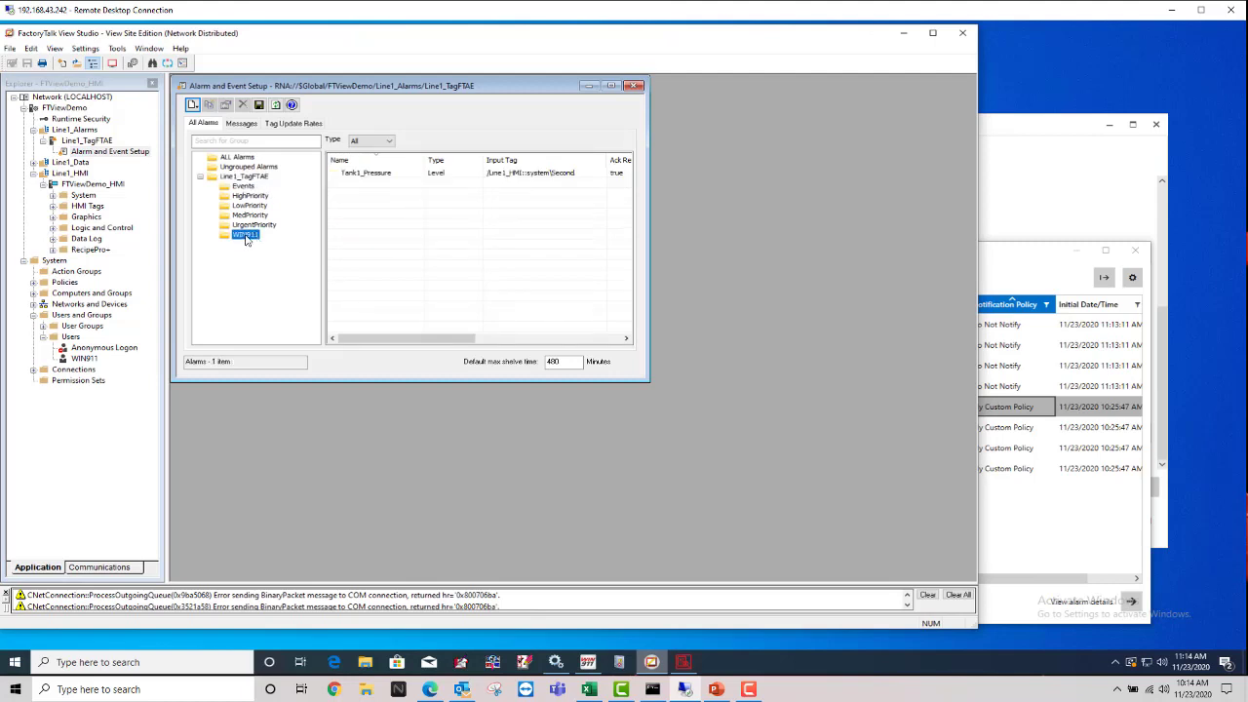
{"action": "left_click", "coordinate": [387, 175]}
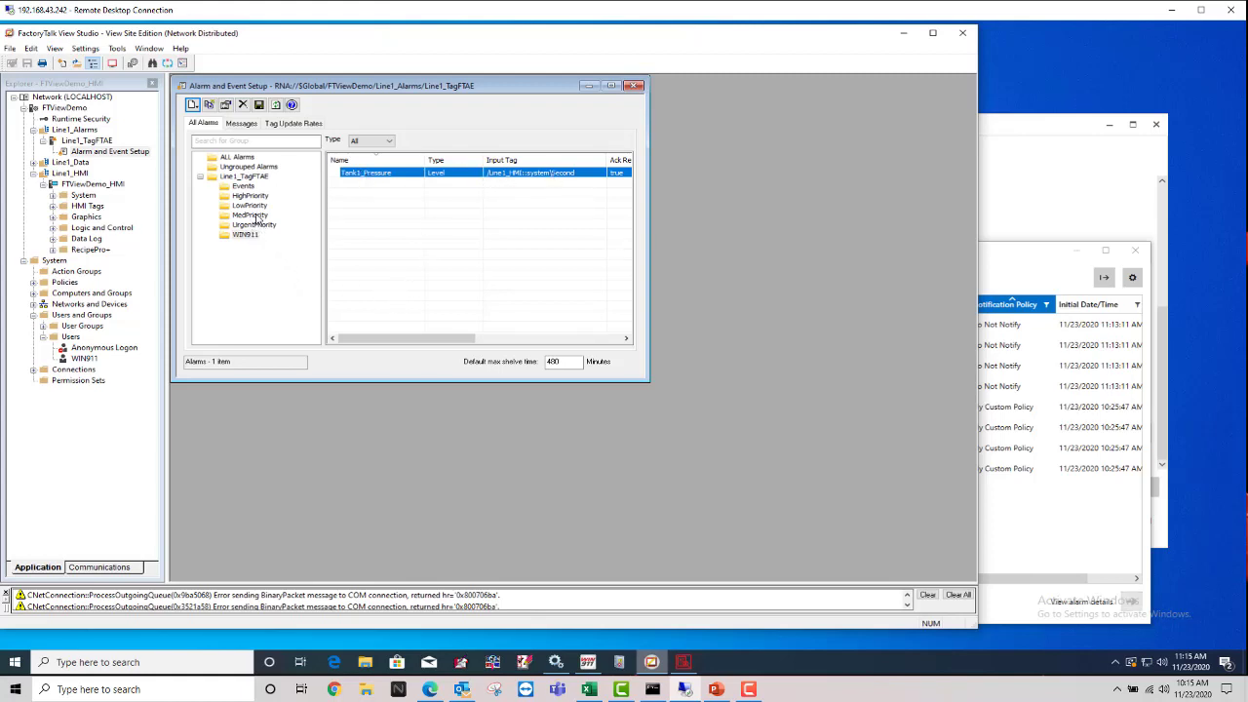
{"action": "left_click", "coordinate": [256, 217]}
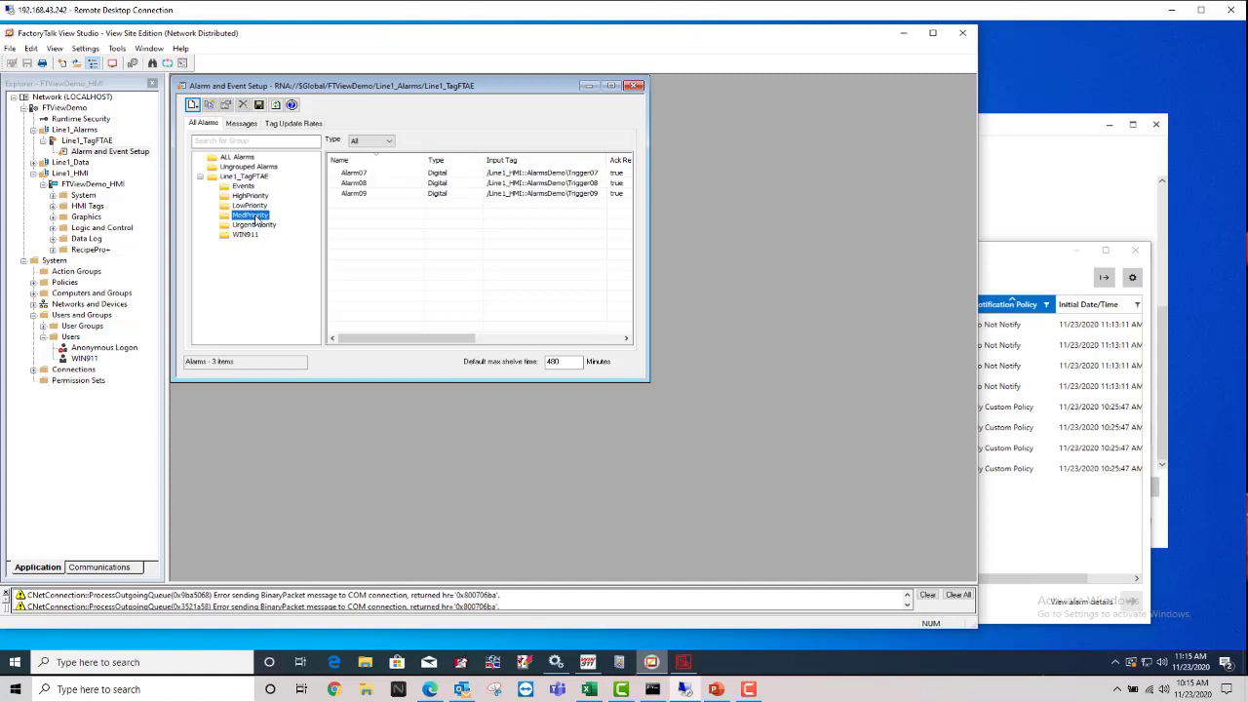
{"action": "left_click", "coordinate": [250, 204]}
{"action": "left_click", "coordinate": [254, 215]}
Step: Inspect Alarm09's properties and group choices, including WIN911, then cancel without changes
{"action": "left_click", "coordinate": [375, 195]}
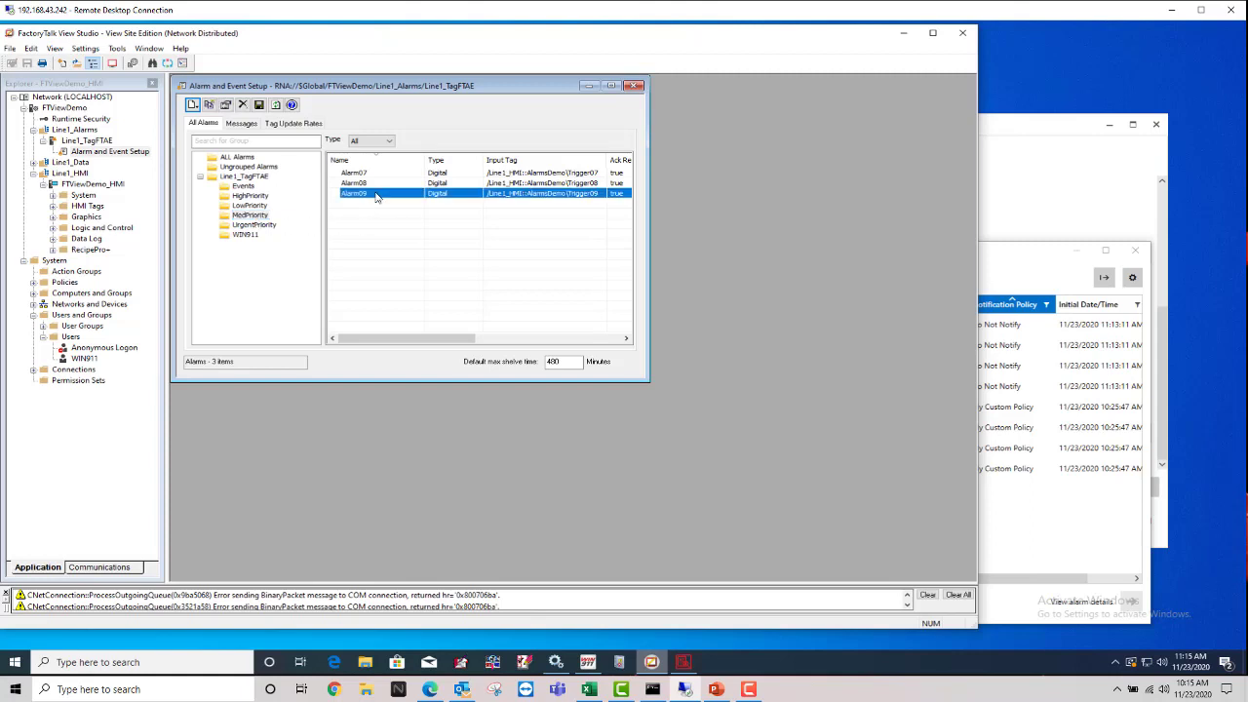
{"action": "right_click", "coordinate": [377, 197]}
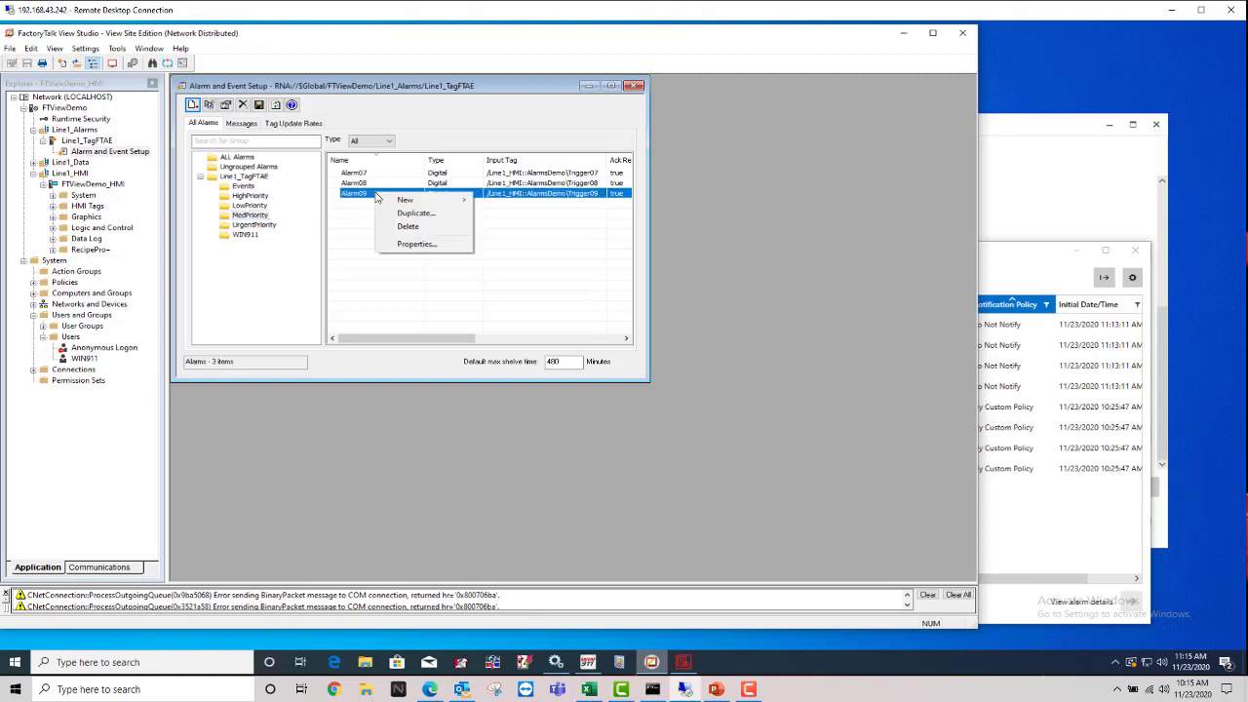
{"action": "left_click", "coordinate": [414, 245]}
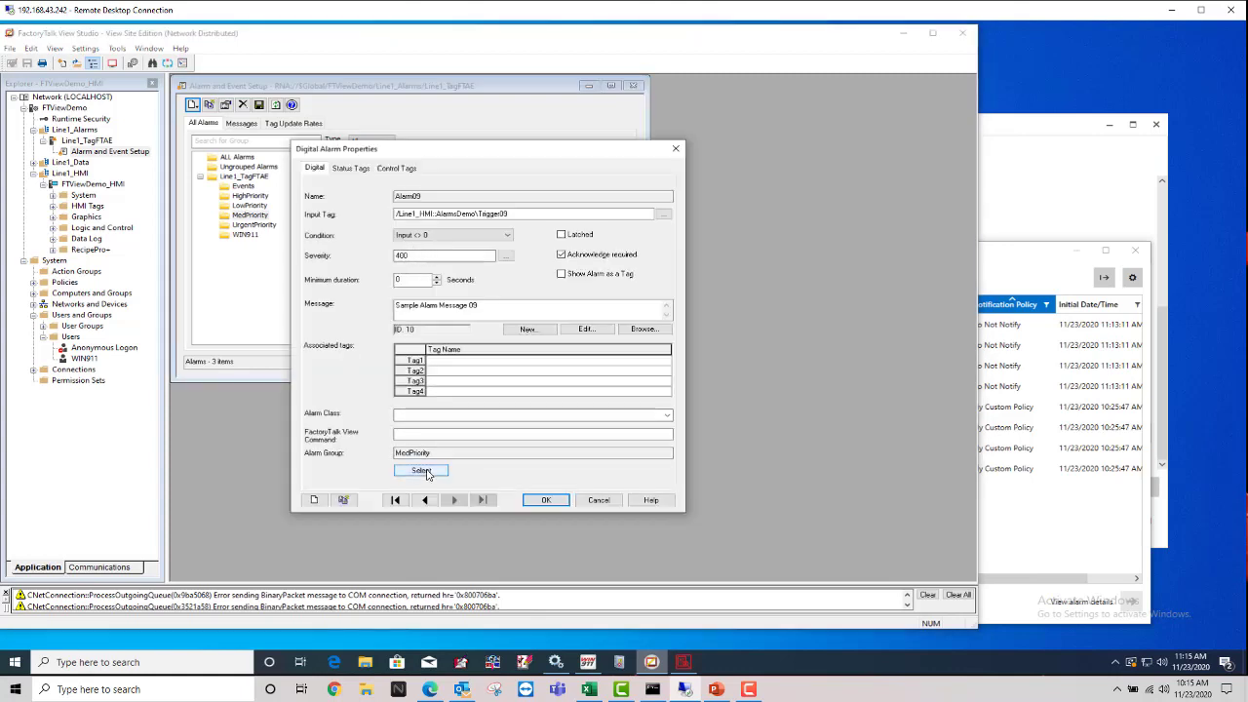
{"action": "left_click", "coordinate": [426, 472]}
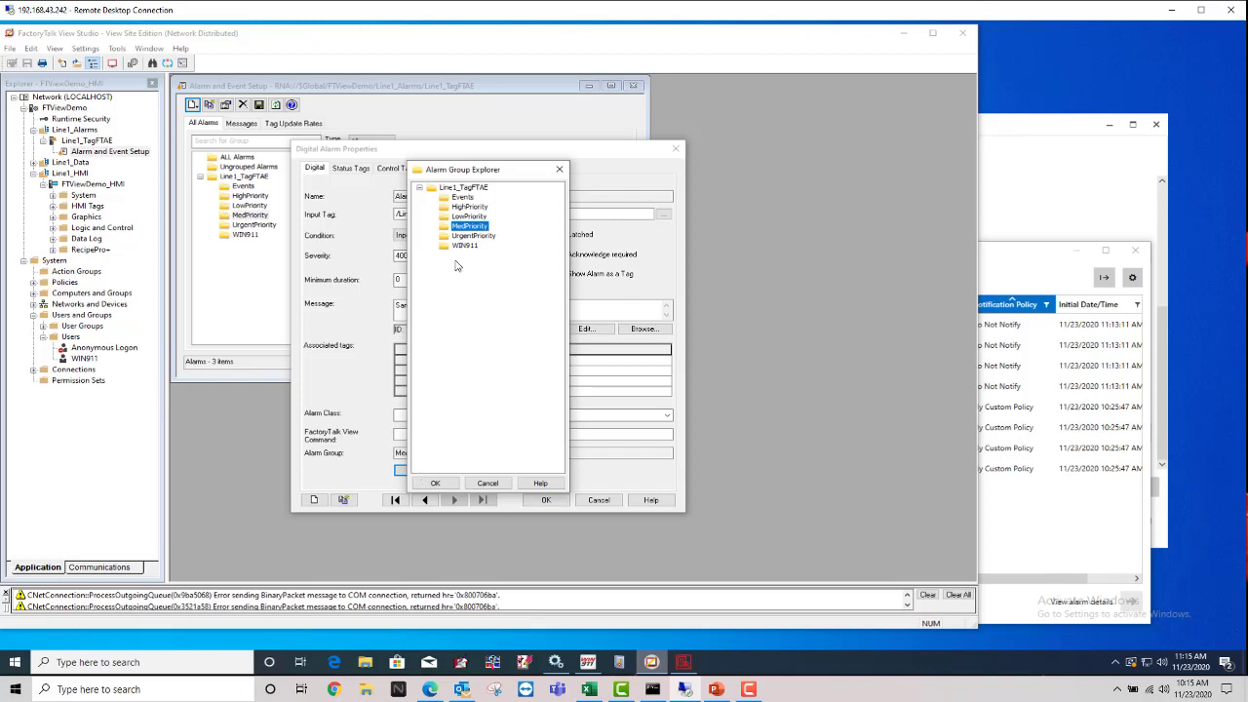
{"action": "left_click", "coordinate": [466, 236]}
{"action": "left_click", "coordinate": [465, 246]}
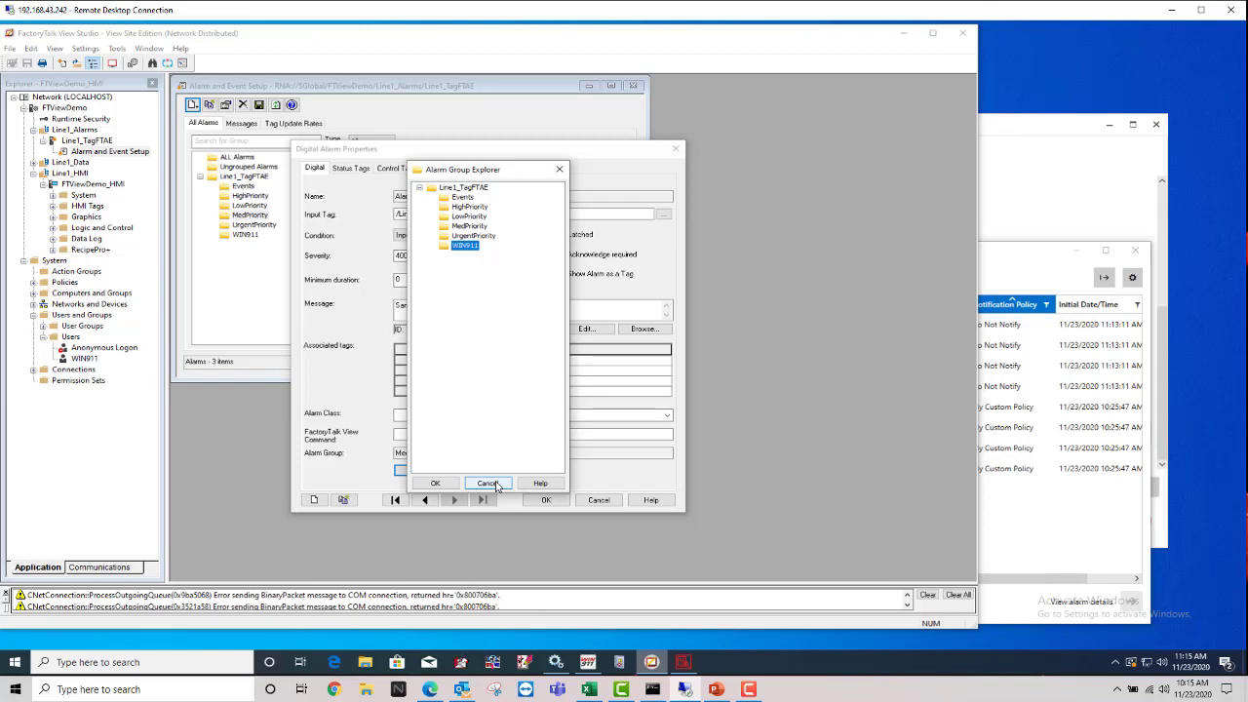
{"action": "left_click", "coordinate": [487, 484]}
{"action": "left_click", "coordinate": [598, 500]}
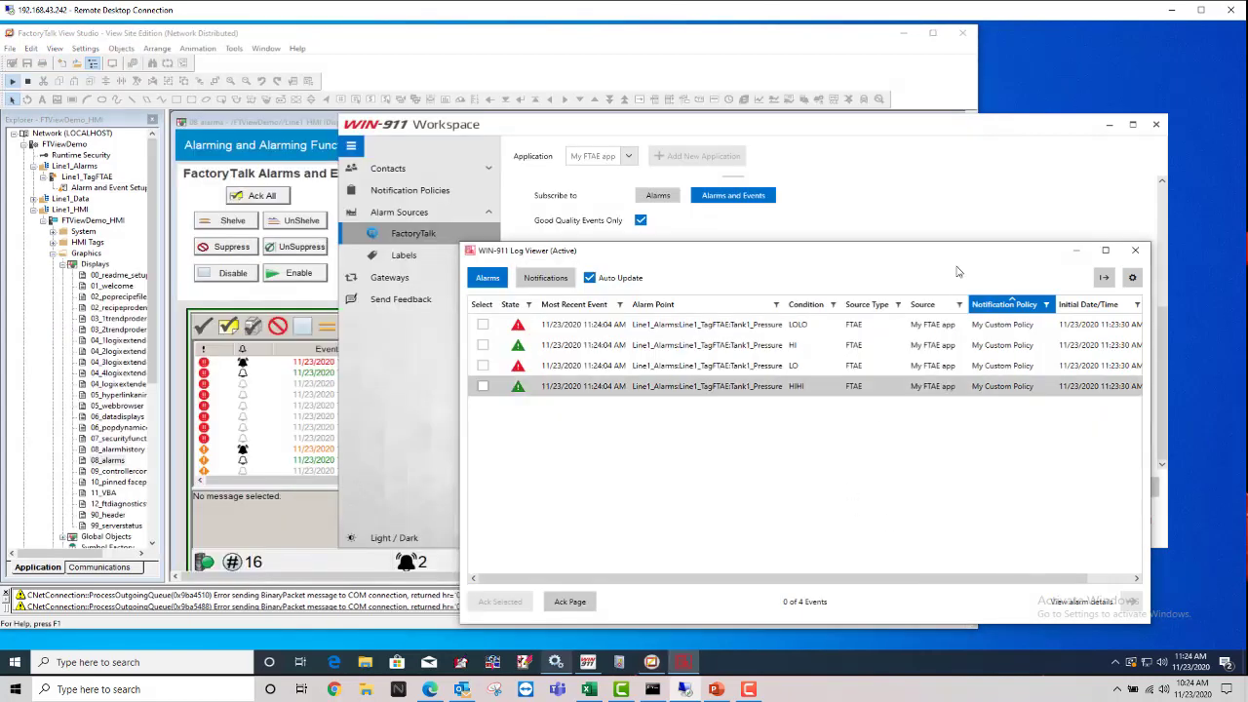
Step: Check the WIN911 Group and All Alarms and Events subscriptions, then return to the 08_alarms display
{"action": "left_click", "coordinate": [913, 131]}
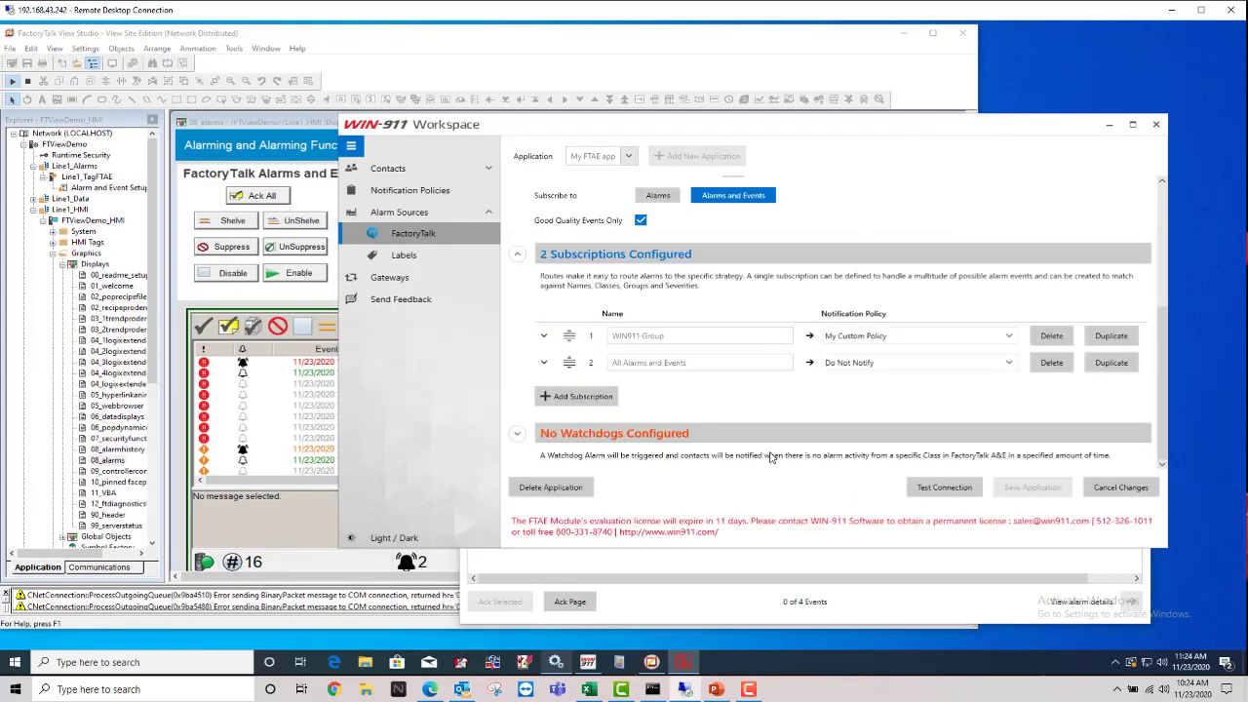
{"action": "left_click", "coordinate": [681, 337]}
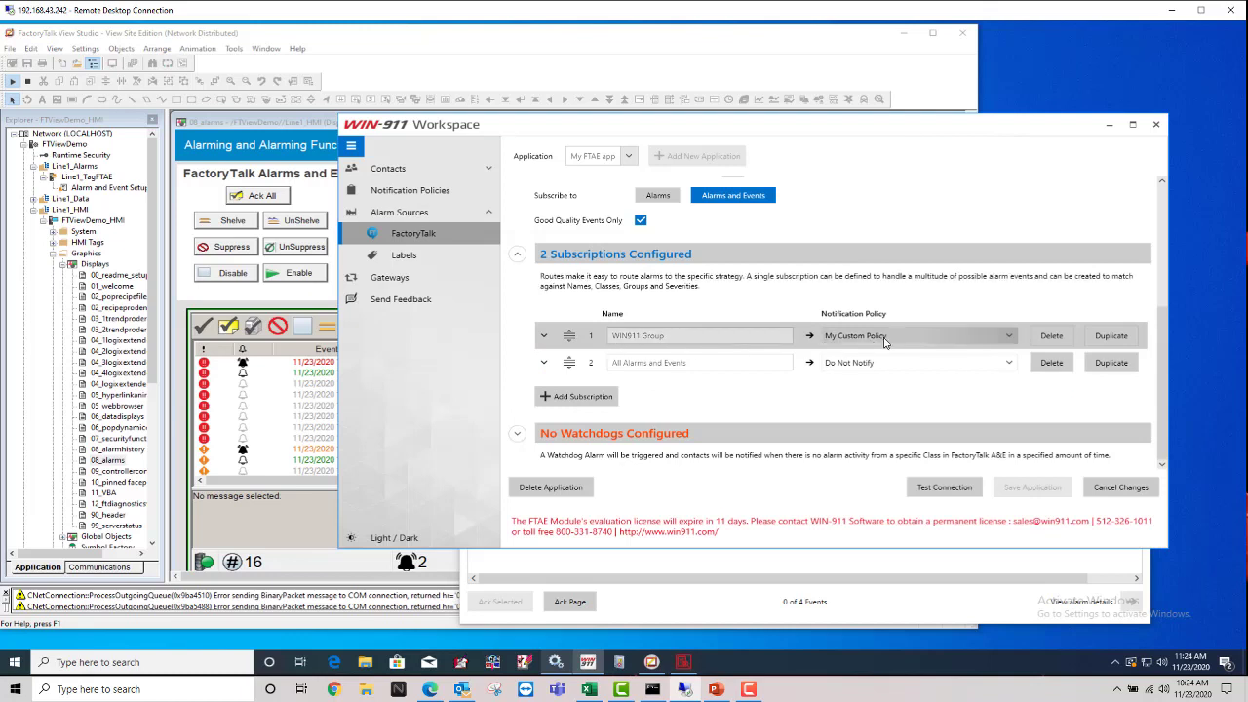
{"action": "left_click", "coordinate": [708, 365]}
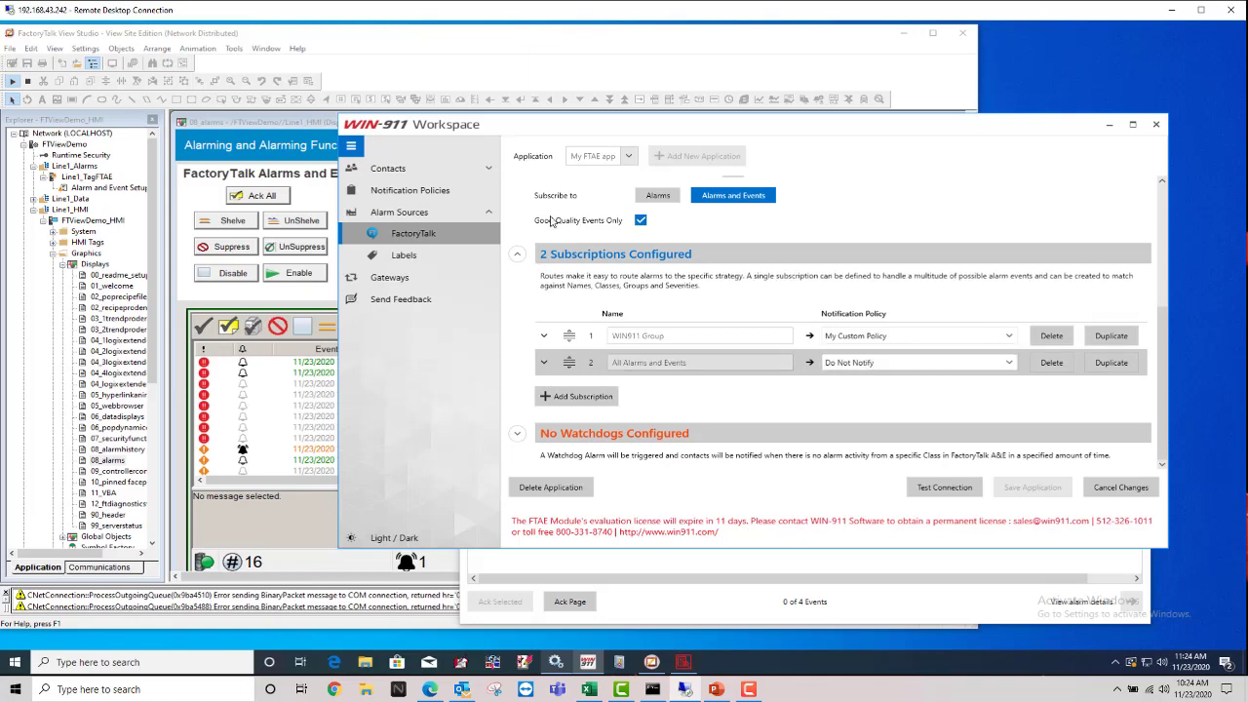
{"action": "left_click", "coordinate": [287, 125]}
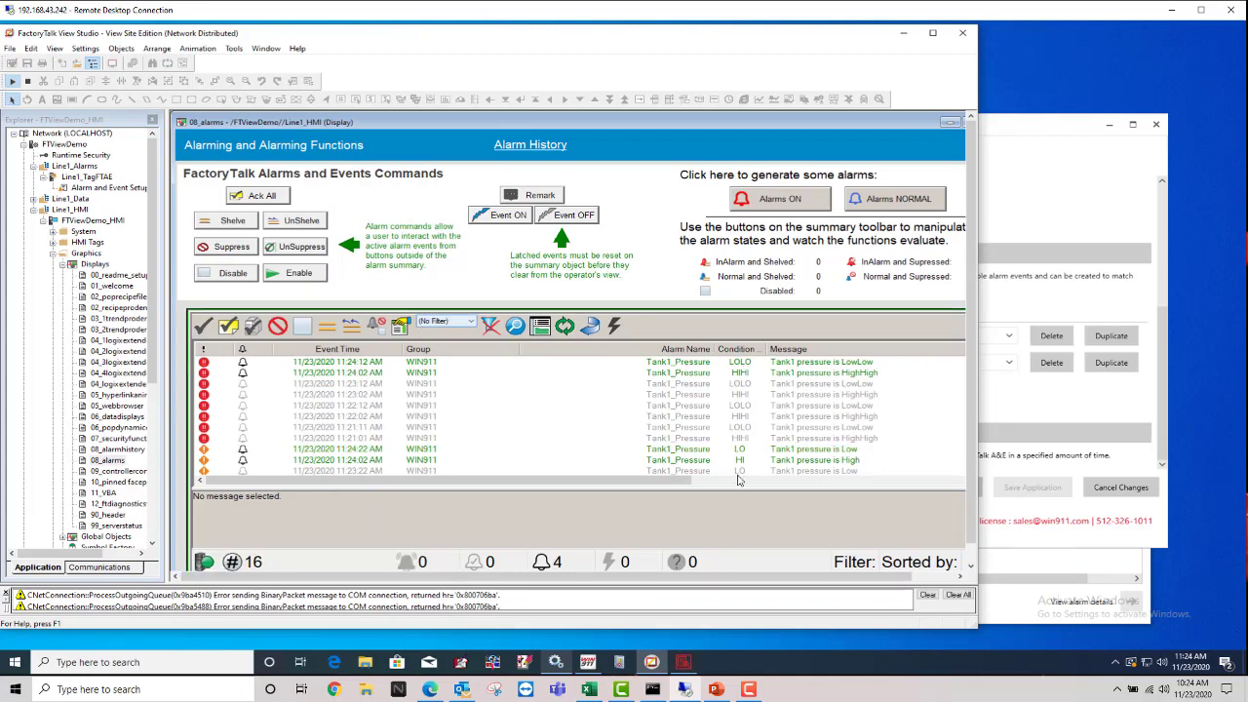
Step: View details of the newest Tank1_Pressure LOLO alarm, then the 11:24:22 LO alarm
{"action": "left_click", "coordinate": [422, 364]}
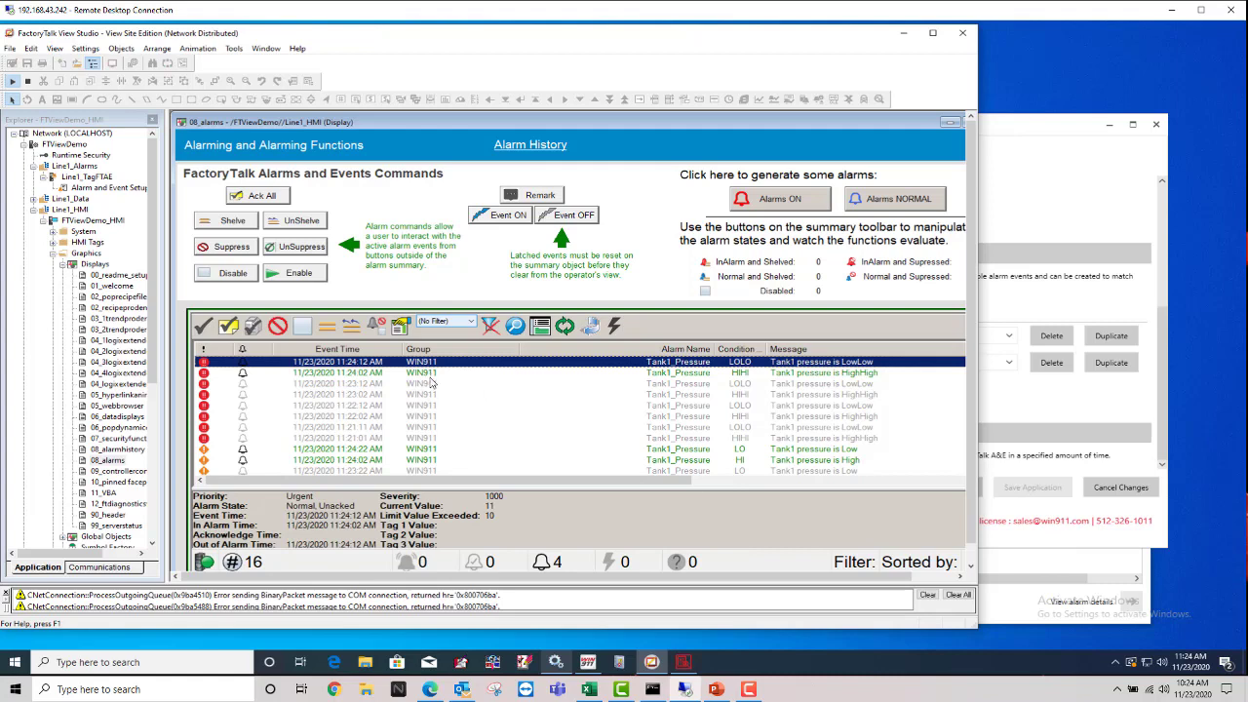
{"action": "key", "text": "Down"}
{"action": "key", "text": "Down"}
{"action": "key", "text": "Down"}
{"action": "key", "text": "Down"}
{"action": "key", "text": "Down"}
{"action": "key", "text": "Down"}
{"action": "key", "text": "Down"}
{"action": "key", "text": "Down"}
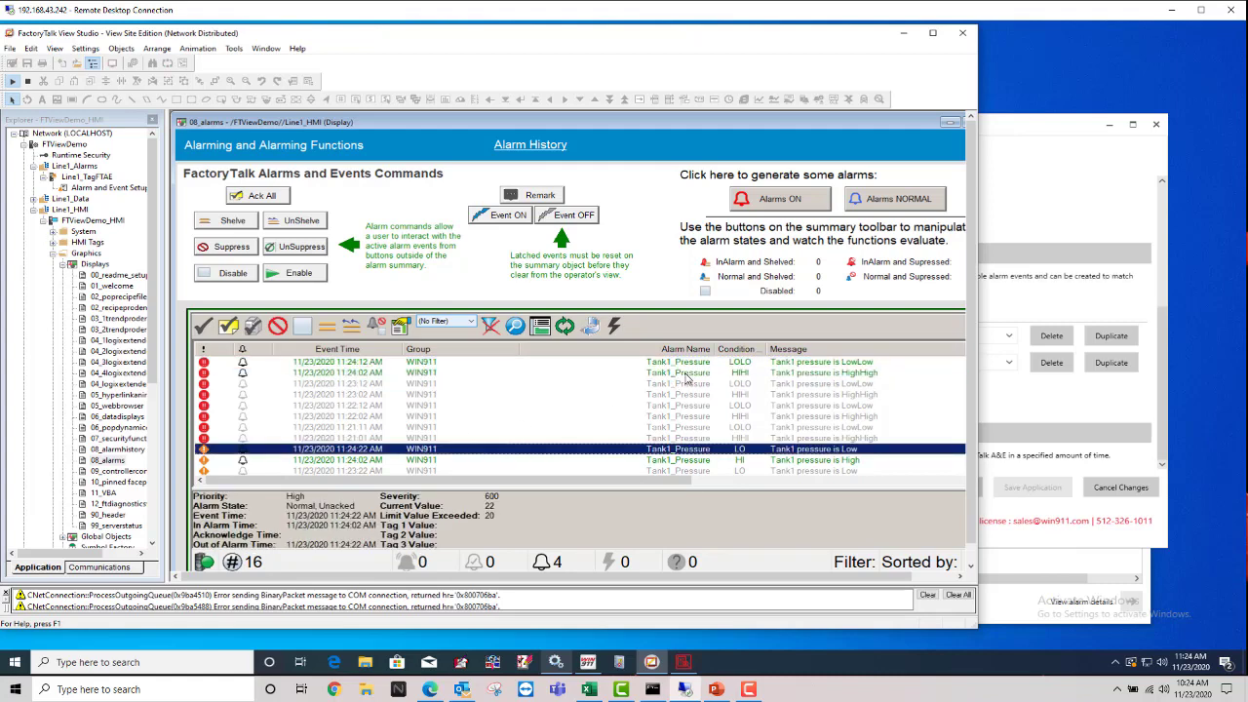